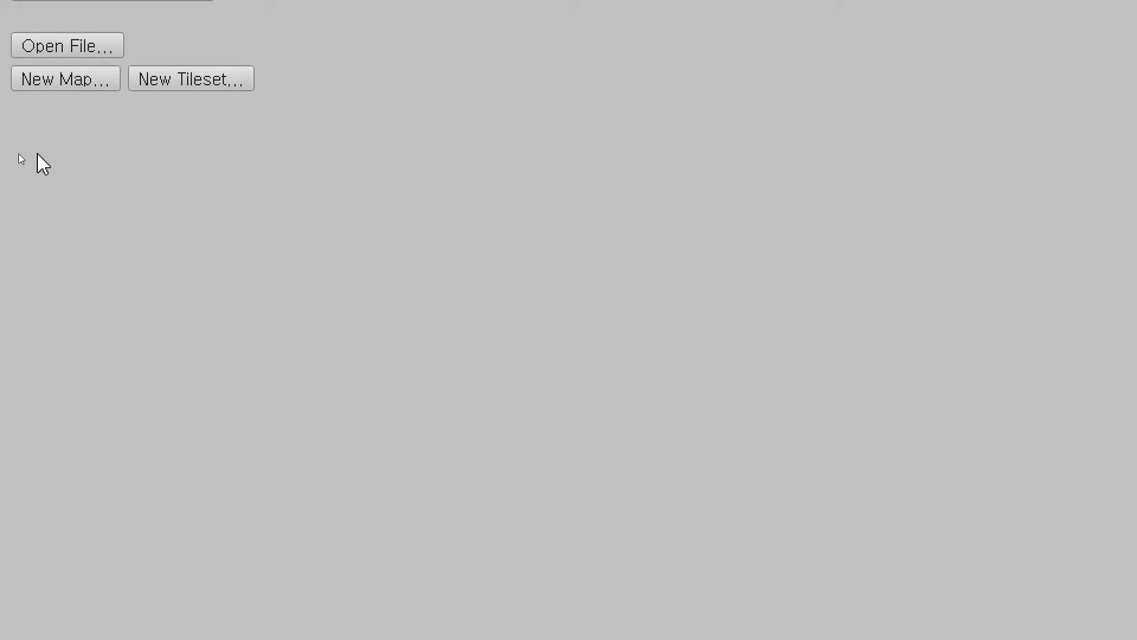
# Step: Create a fixed orthogonal map of 30 × 30 tiles at 32 px and save it to the desktop as 1.tmx
pyautogui.click(68, 82)
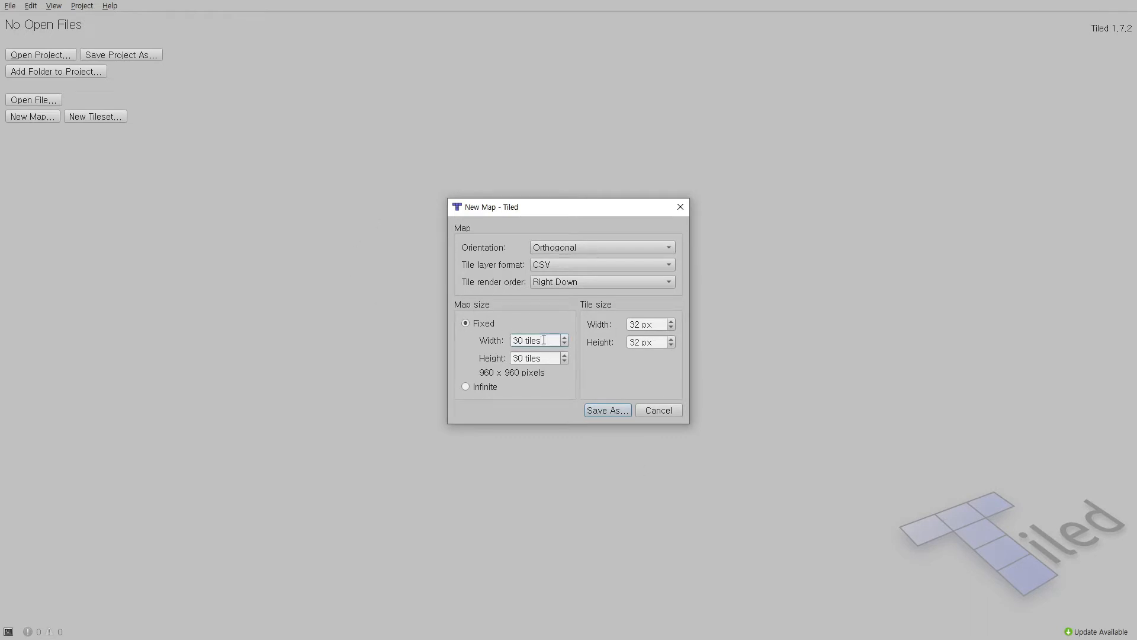
pyautogui.click(546, 358)
pyautogui.click(605, 410)
pyautogui.write('1')
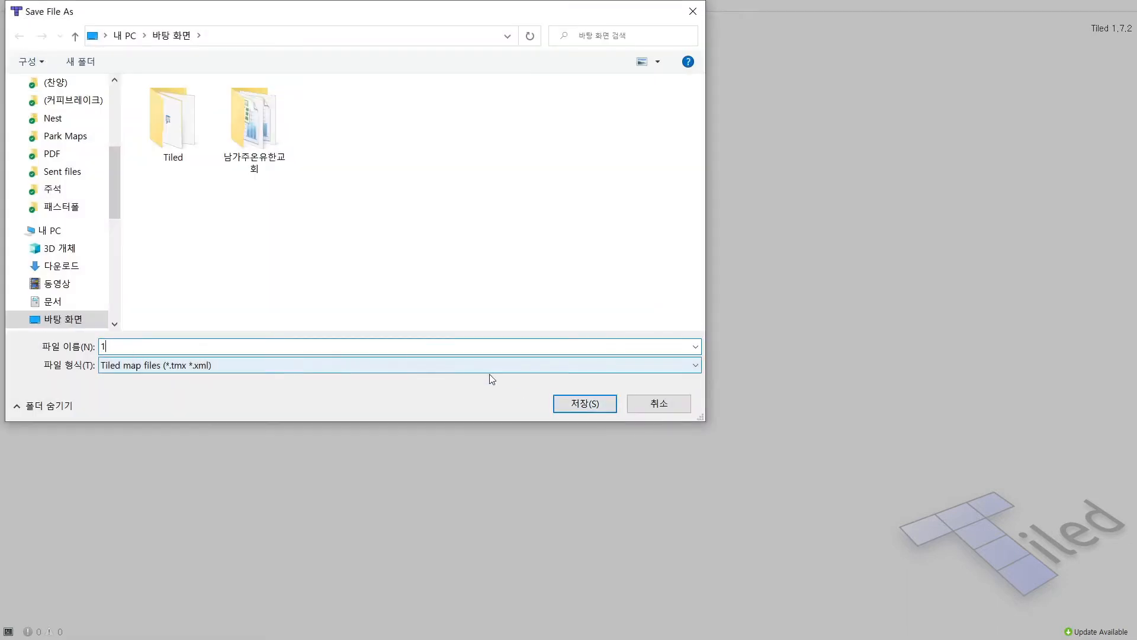
pyautogui.click(576, 402)
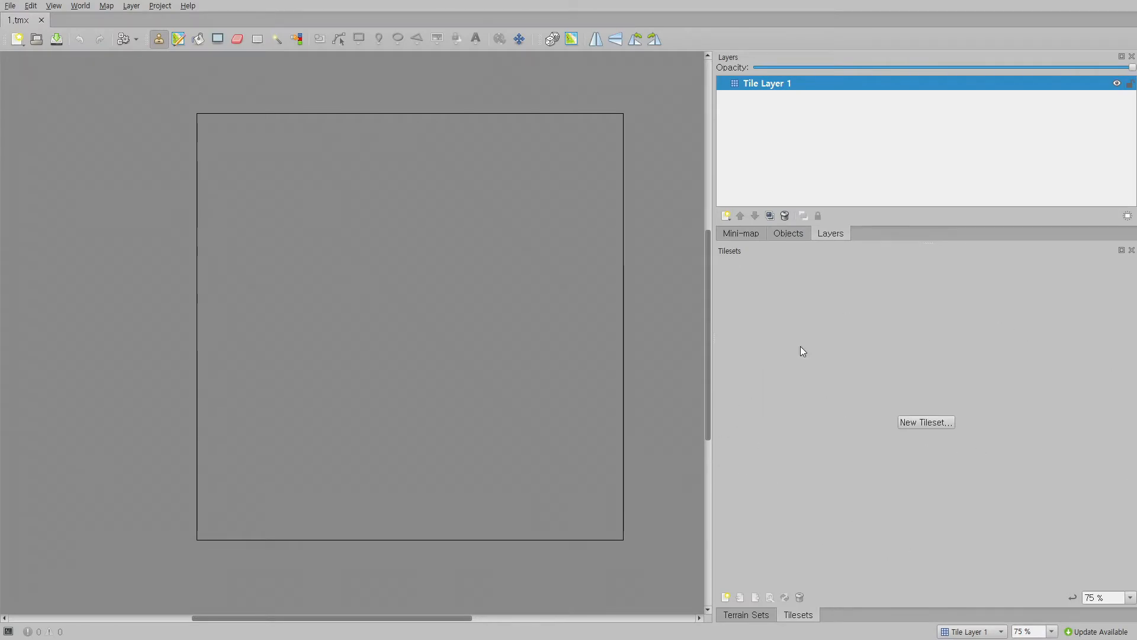
# Step: Add a tileset embedded in the map from the Floor2 image, with 32 × 32 px tiles
pyautogui.click(932, 423)
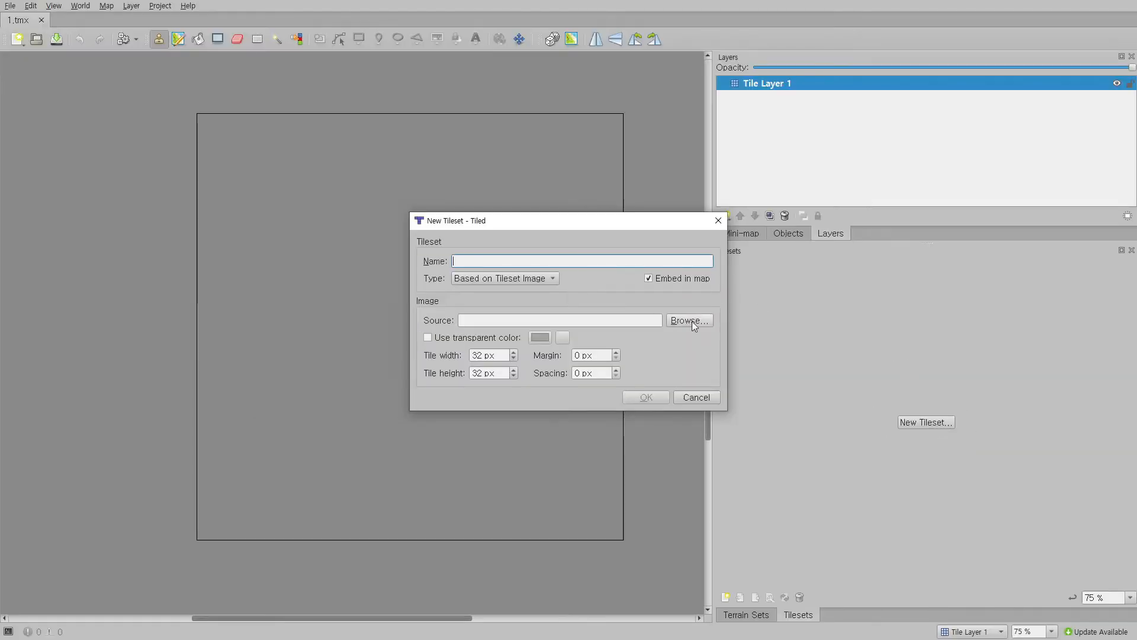
pyautogui.click(690, 320)
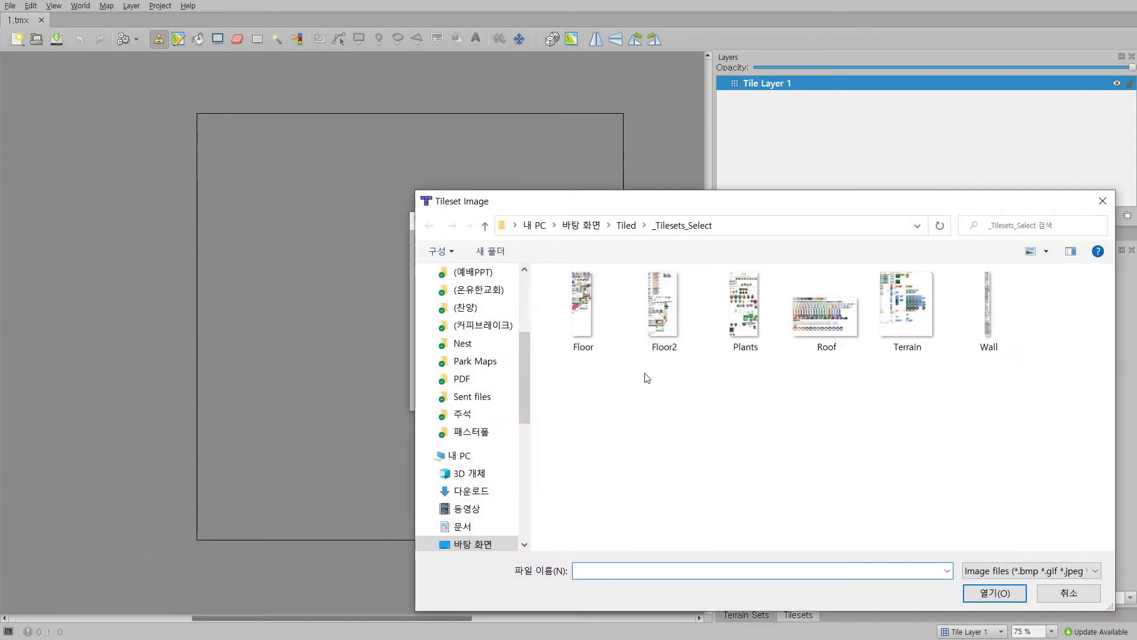
pyautogui.click(669, 348)
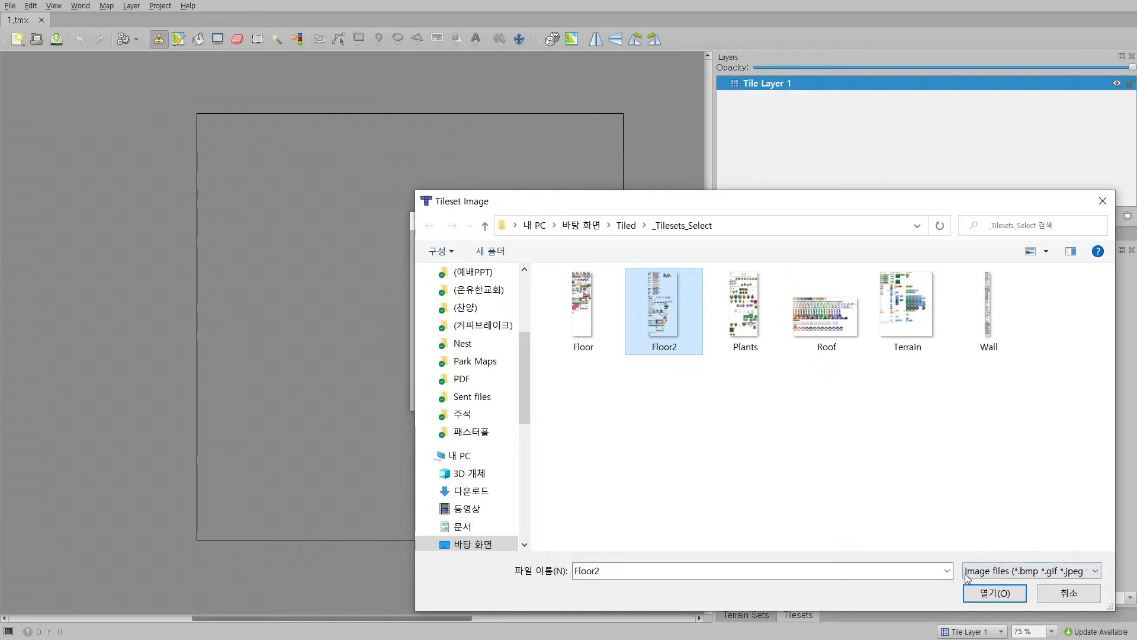
pyautogui.click(983, 592)
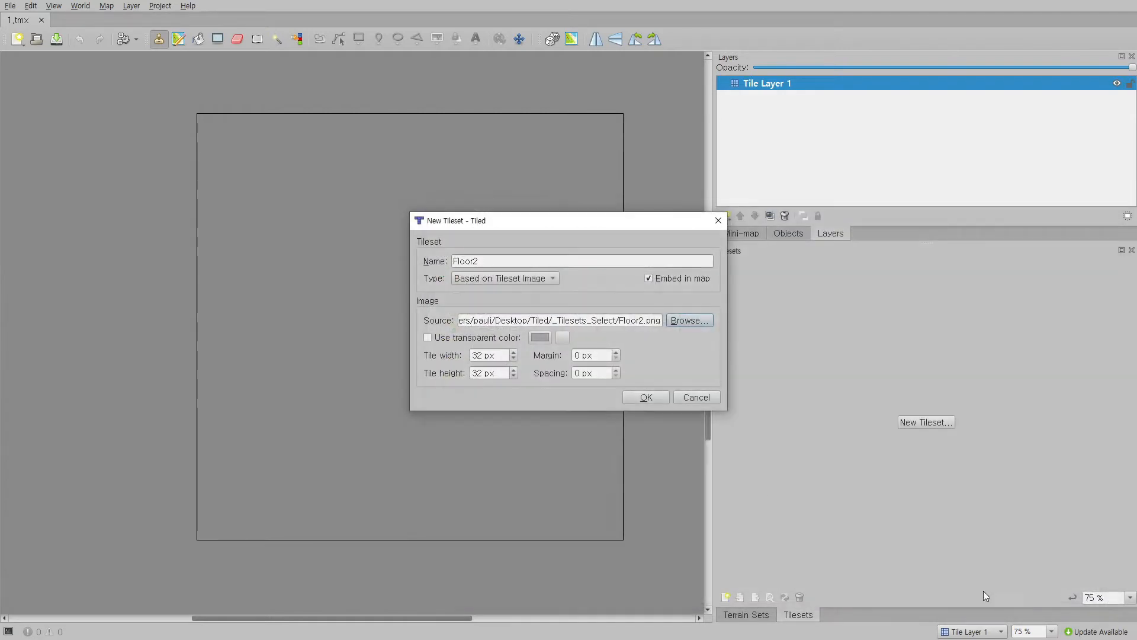
pyautogui.click(636, 396)
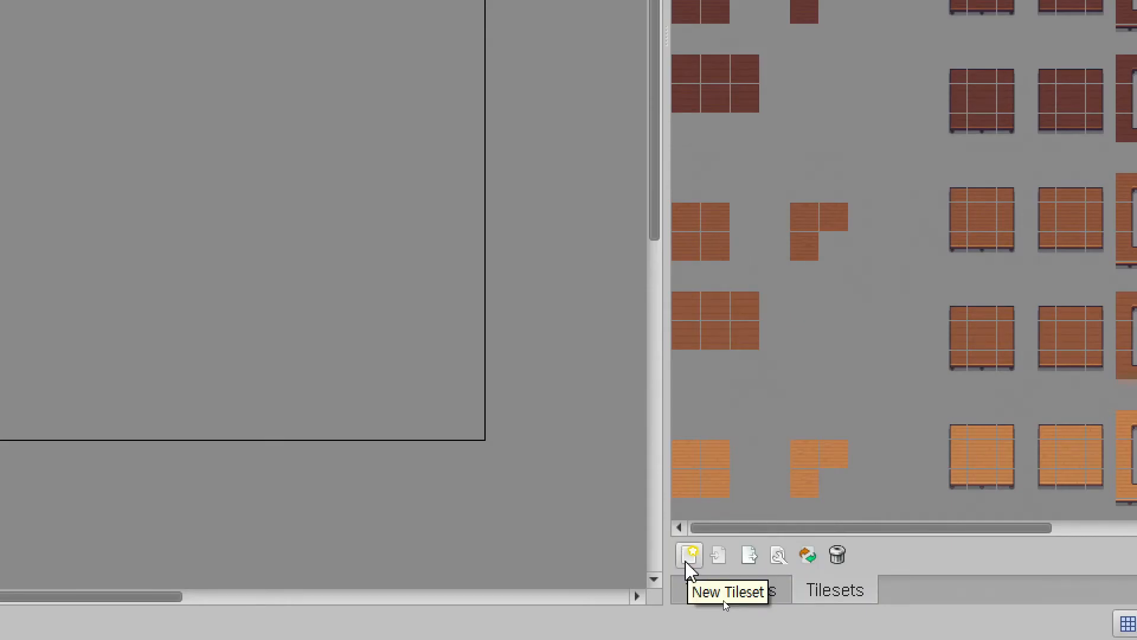
# Step: Add a second embedded tileset from the Wall image with 32 × 32 px tiles, view it and return to Floor2
pyautogui.click(690, 556)
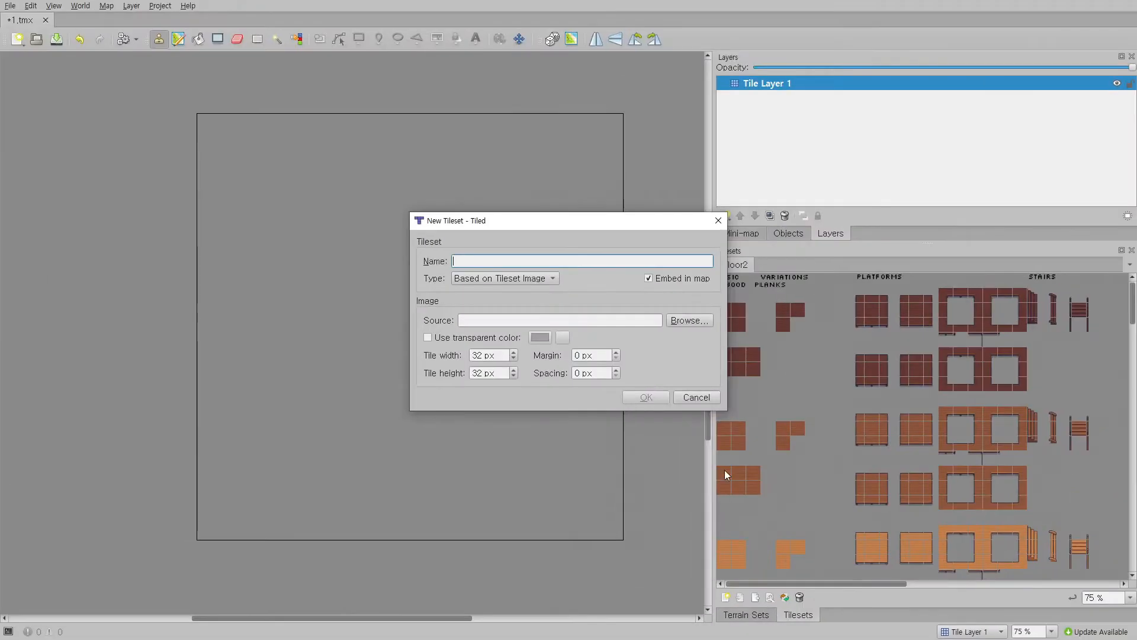
pyautogui.click(689, 320)
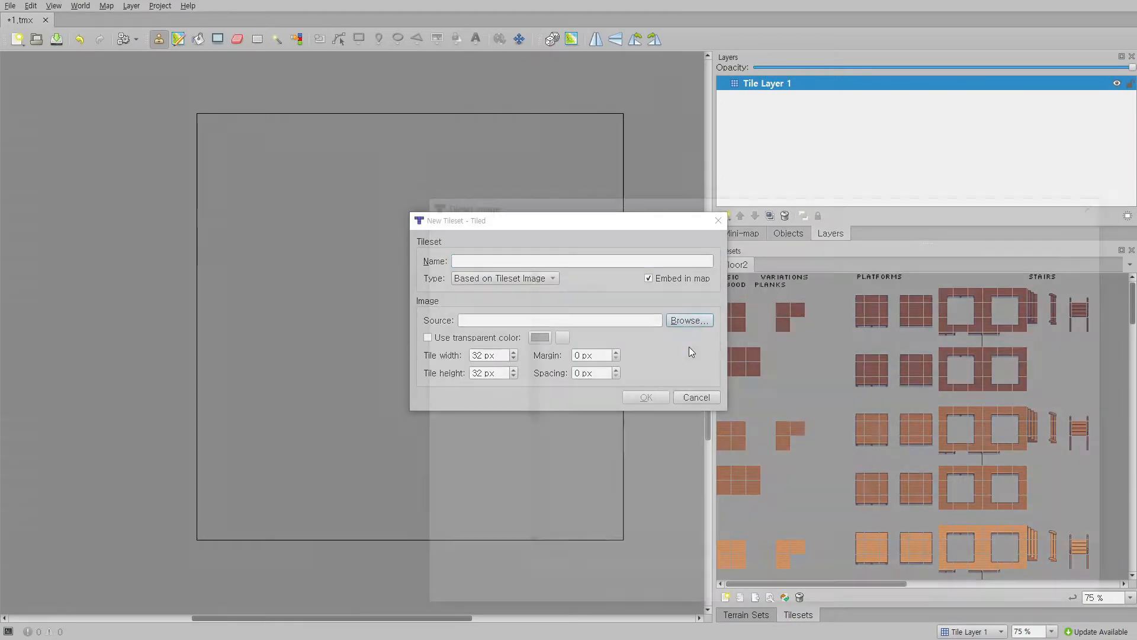
pyautogui.click(987, 329)
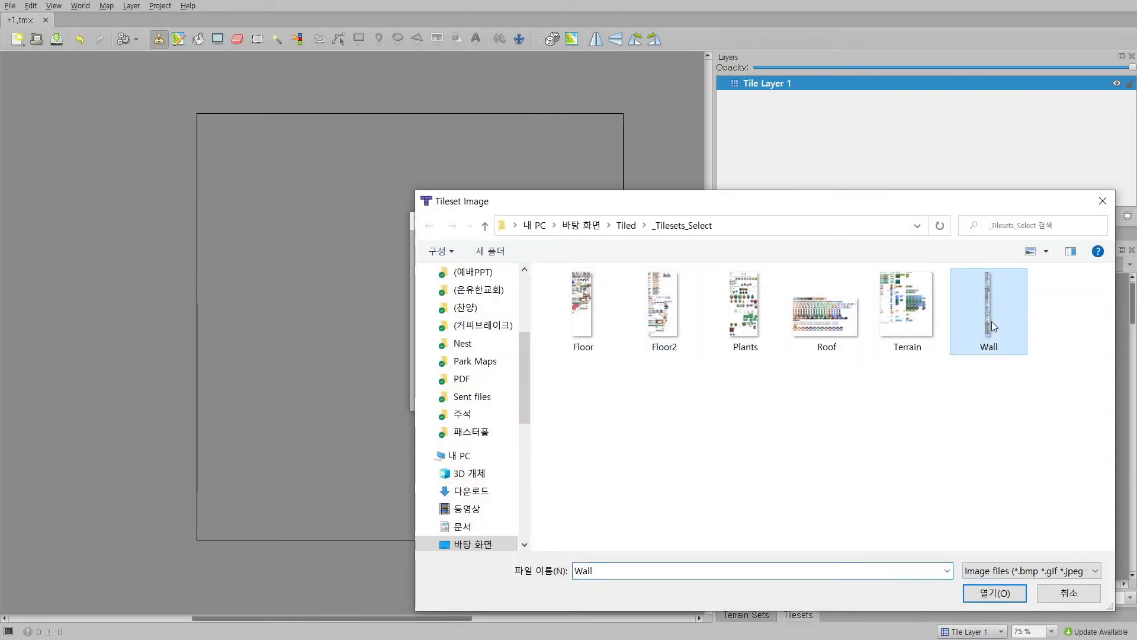
pyautogui.click(1001, 596)
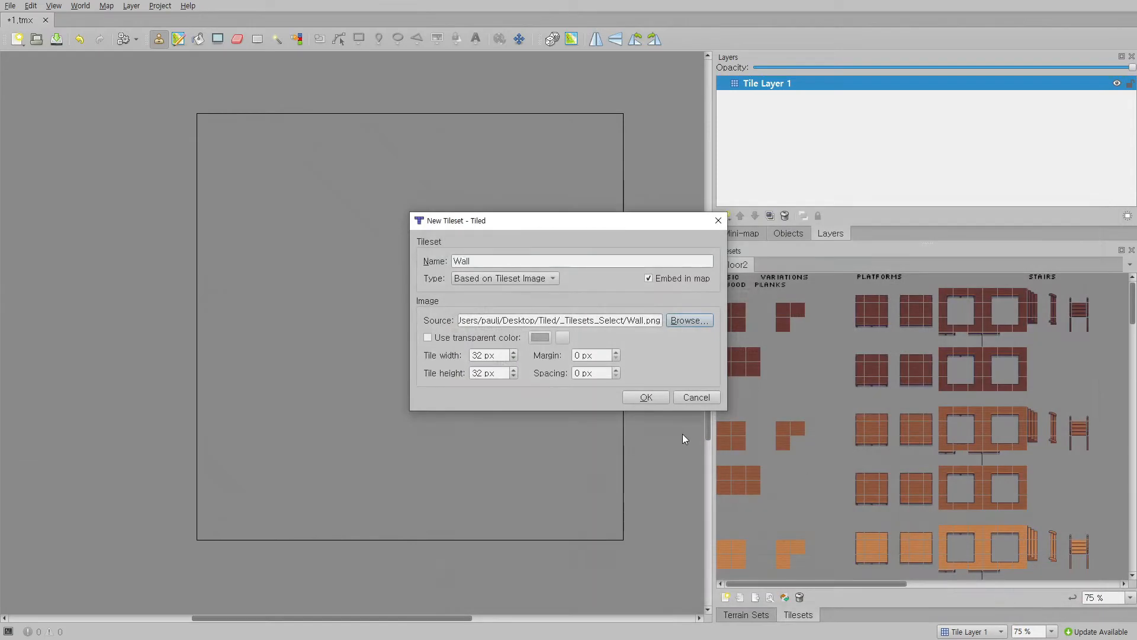
pyautogui.click(656, 400)
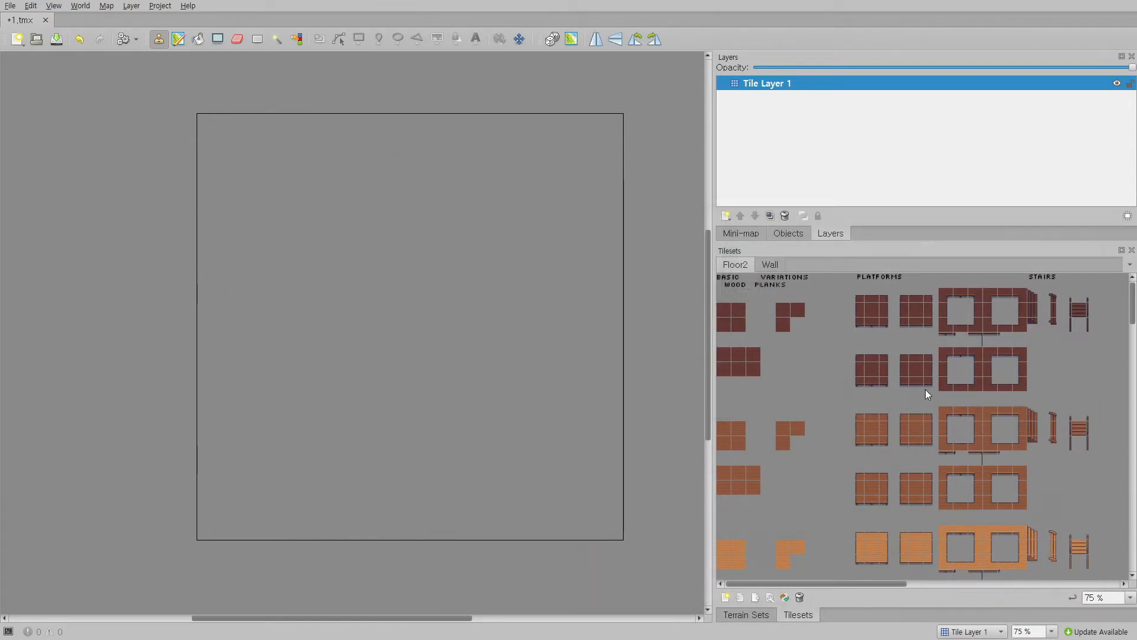
pyautogui.click(772, 264)
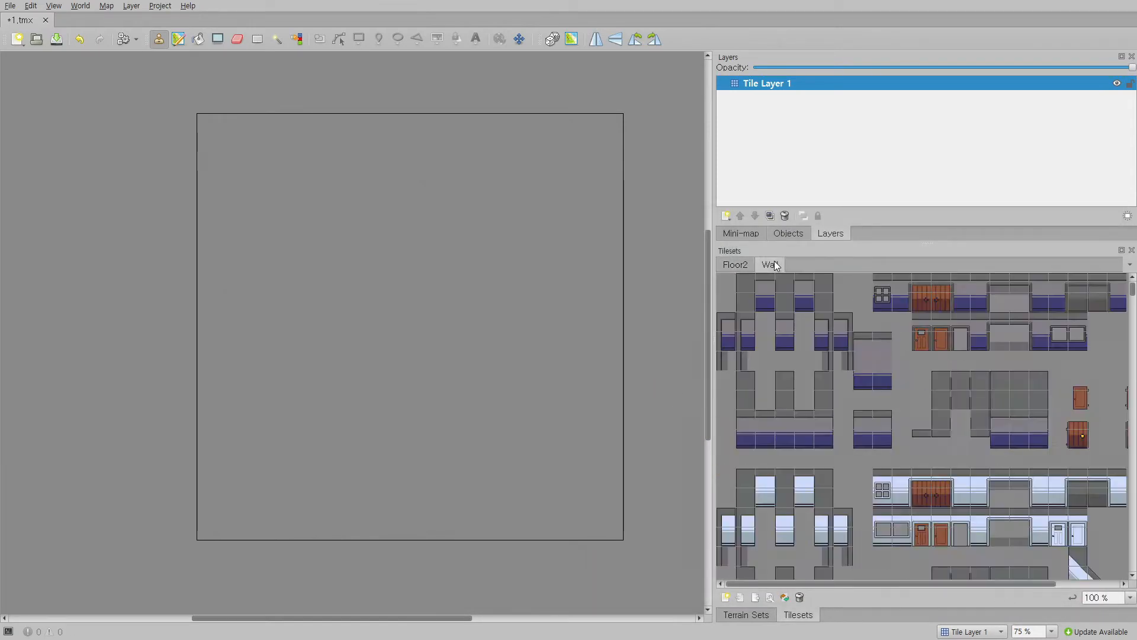
pyautogui.click(736, 264)
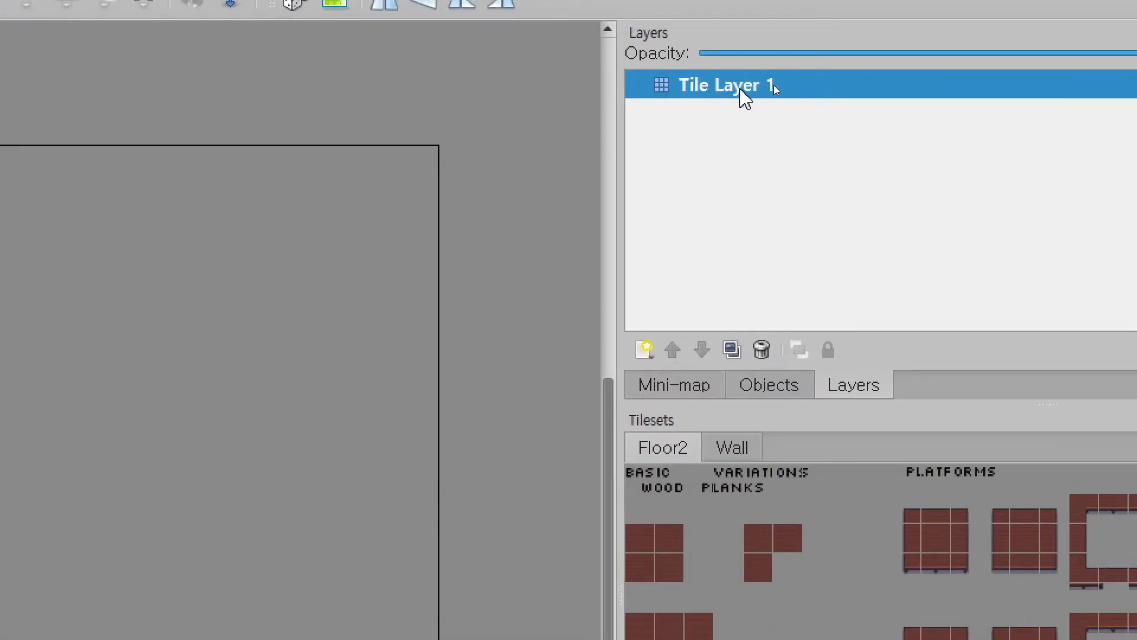
# Step: Rename Tile Layer 1 as 풀
pyautogui.doubleClick(774, 85)
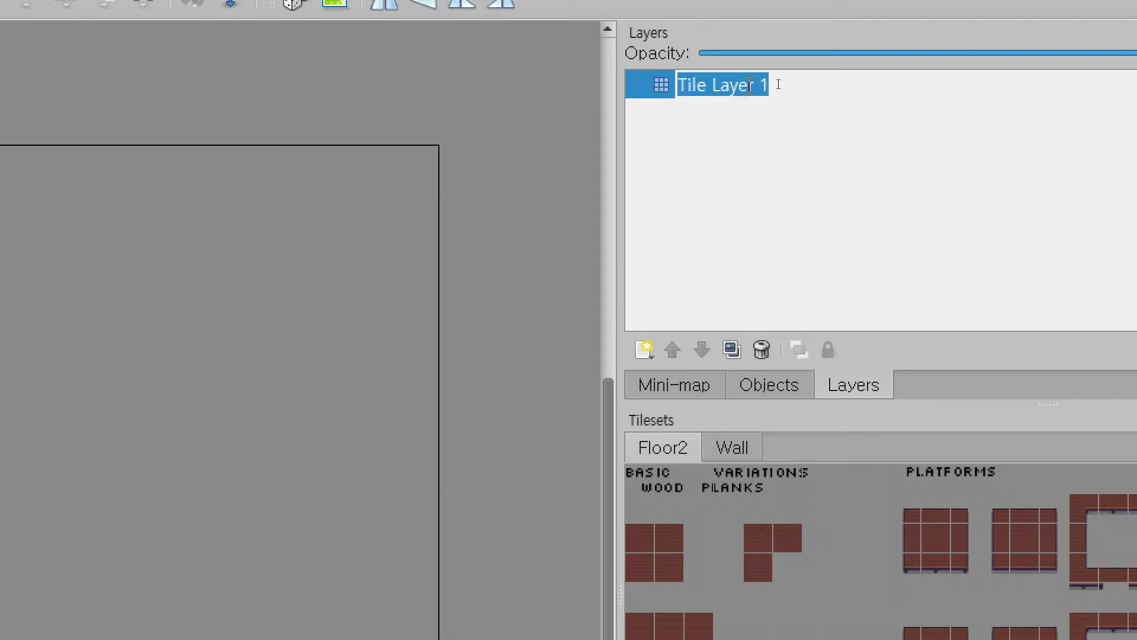
pyautogui.write('플ㅇ')
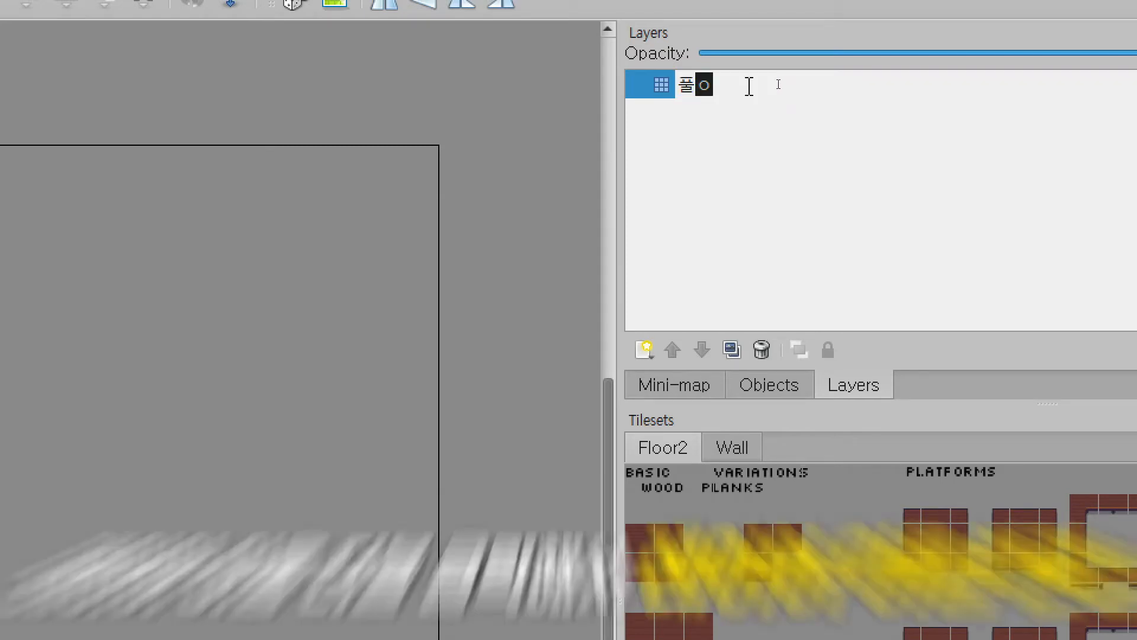
pyautogui.press('Return')
pyautogui.doubleClick(777, 86)
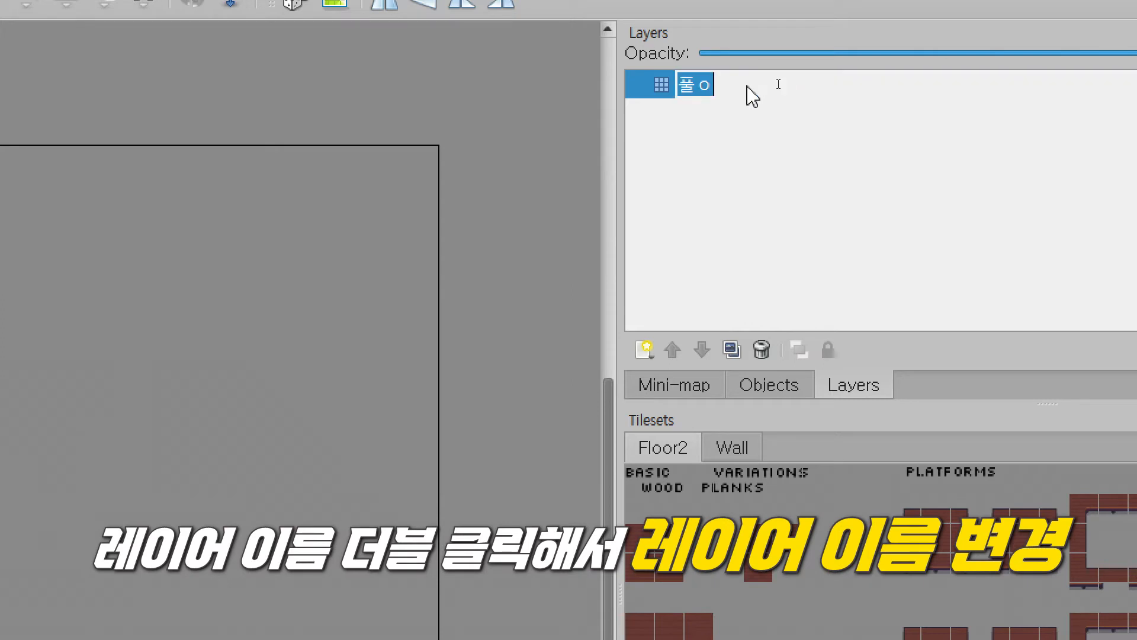
pyautogui.click(762, 84)
pyautogui.press('BackSpace')
pyautogui.press('Return')
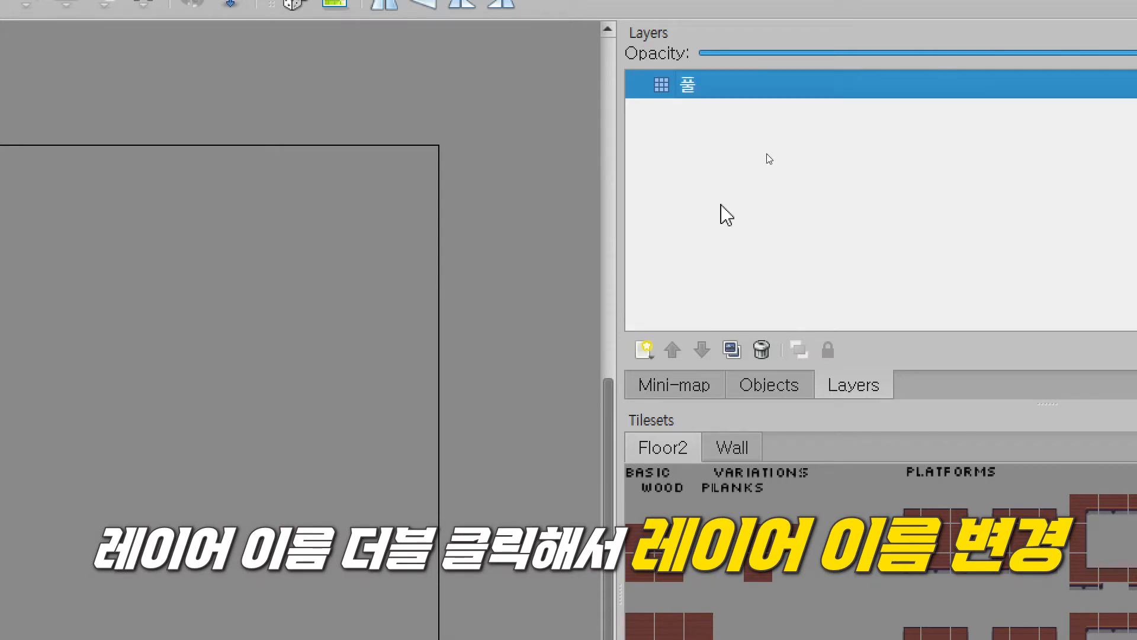
# Step: Add a new tile layer named 바닥 above the 풀 layer
pyautogui.click(645, 350)
pyautogui.click(647, 355)
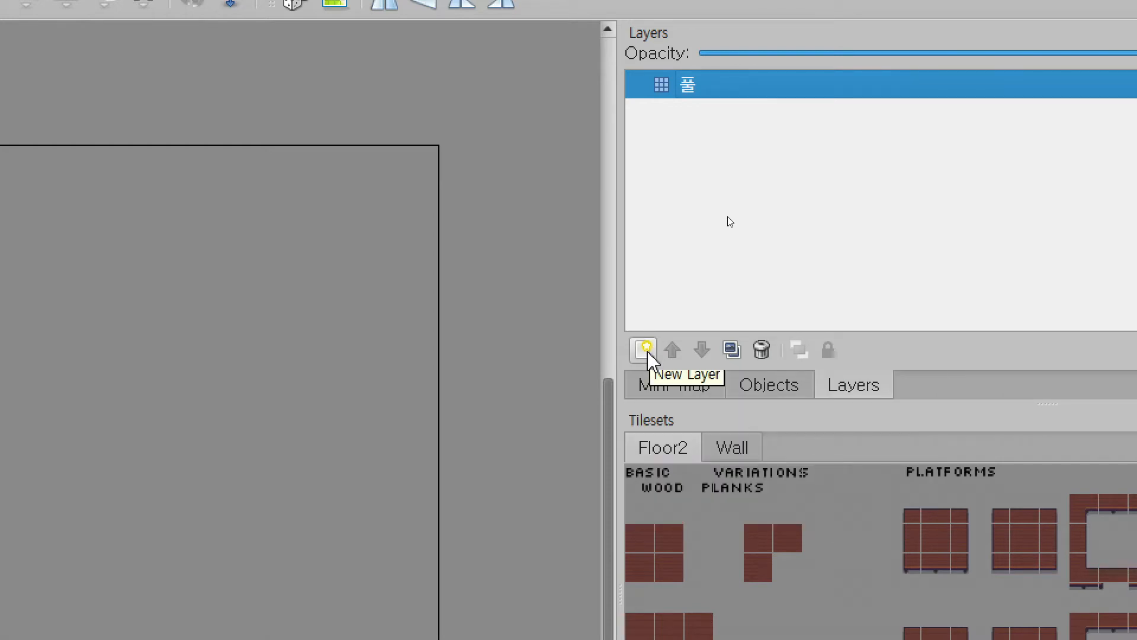
pyautogui.click(647, 351)
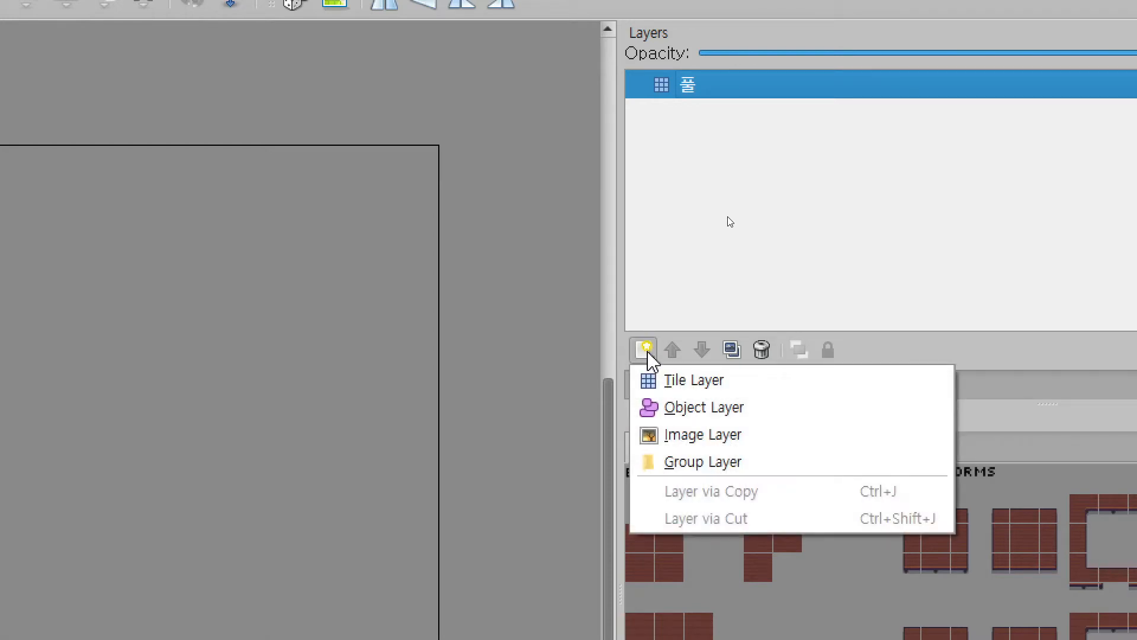
pyautogui.click(668, 377)
pyautogui.write('바닥')
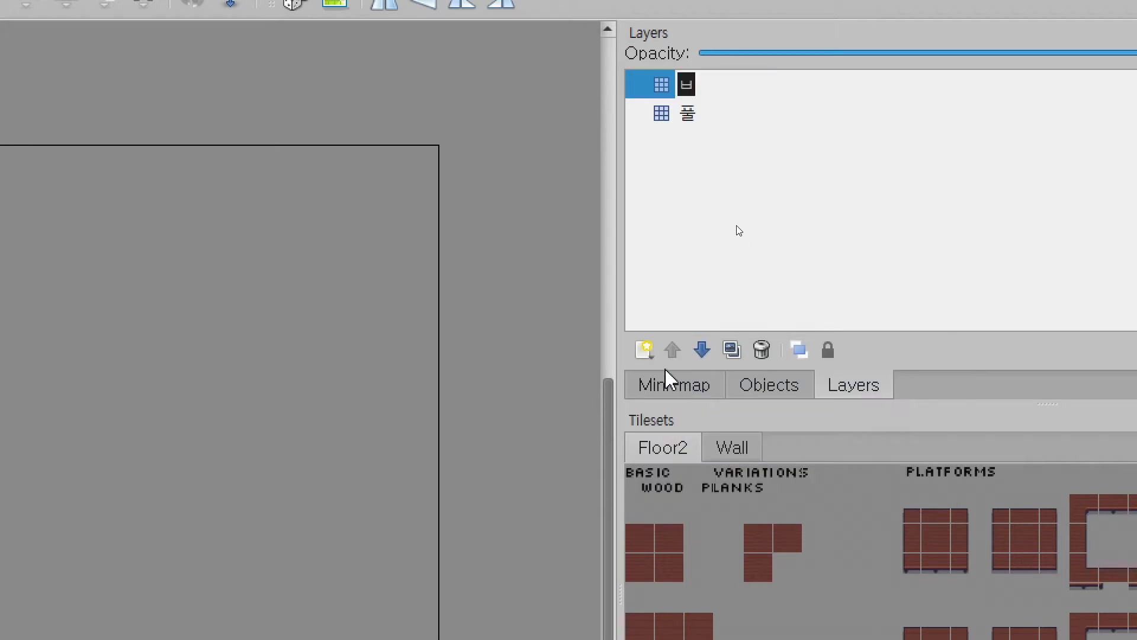
pyautogui.press('Return')
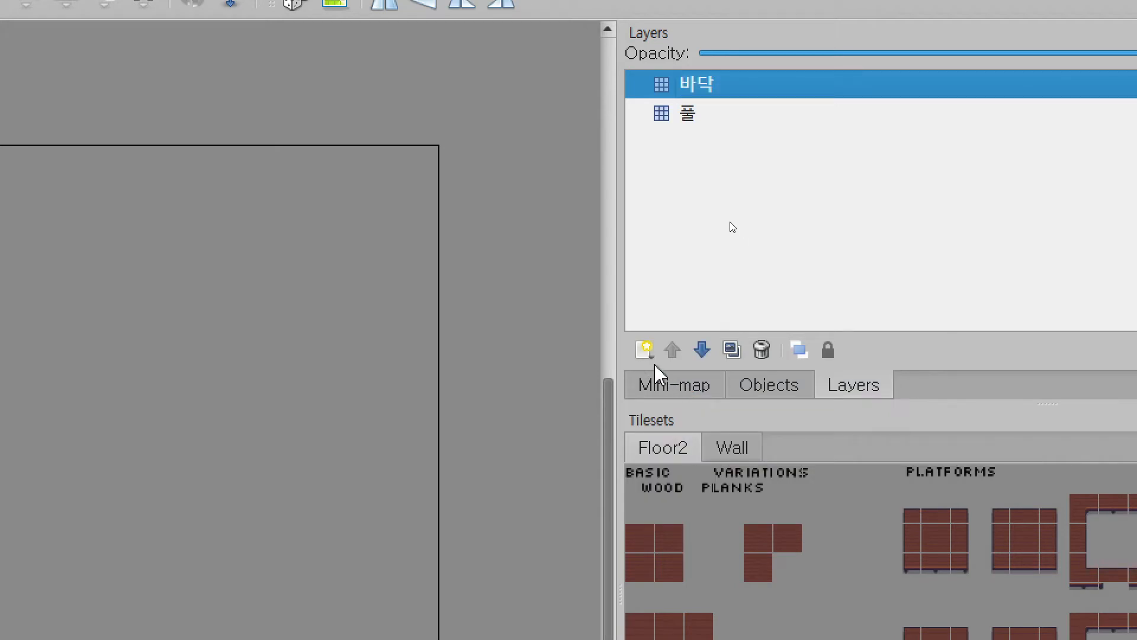
# Step: Add a new tile layer named 벽 above the 바닥 layer
pyautogui.click(644, 349)
pyautogui.click(674, 377)
pyautogui.write('벽')
pyautogui.press('Return')
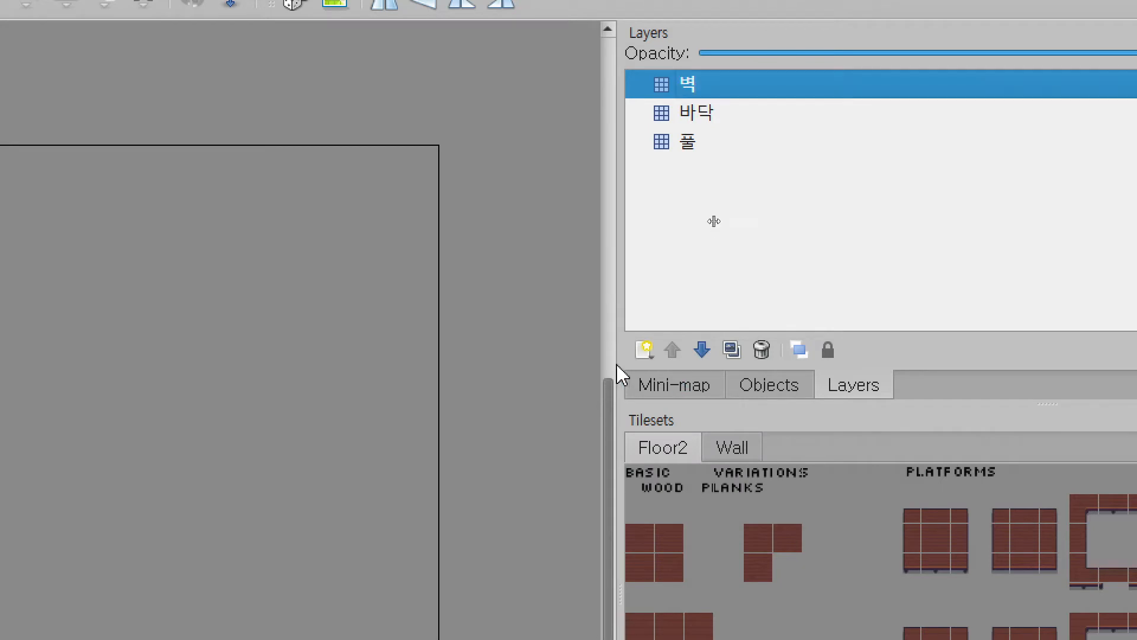
# Step: Add a new tile layer named 벽-FG above the 벽 layer
pyautogui.click(643, 351)
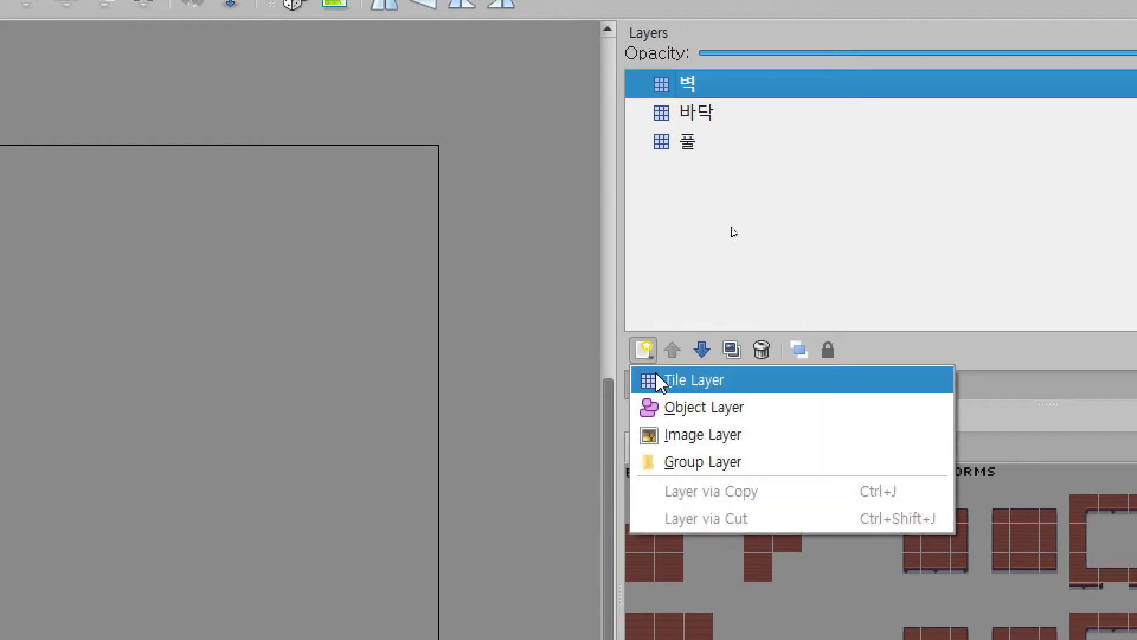
pyautogui.click(656, 379)
pyautogui.write('벽')
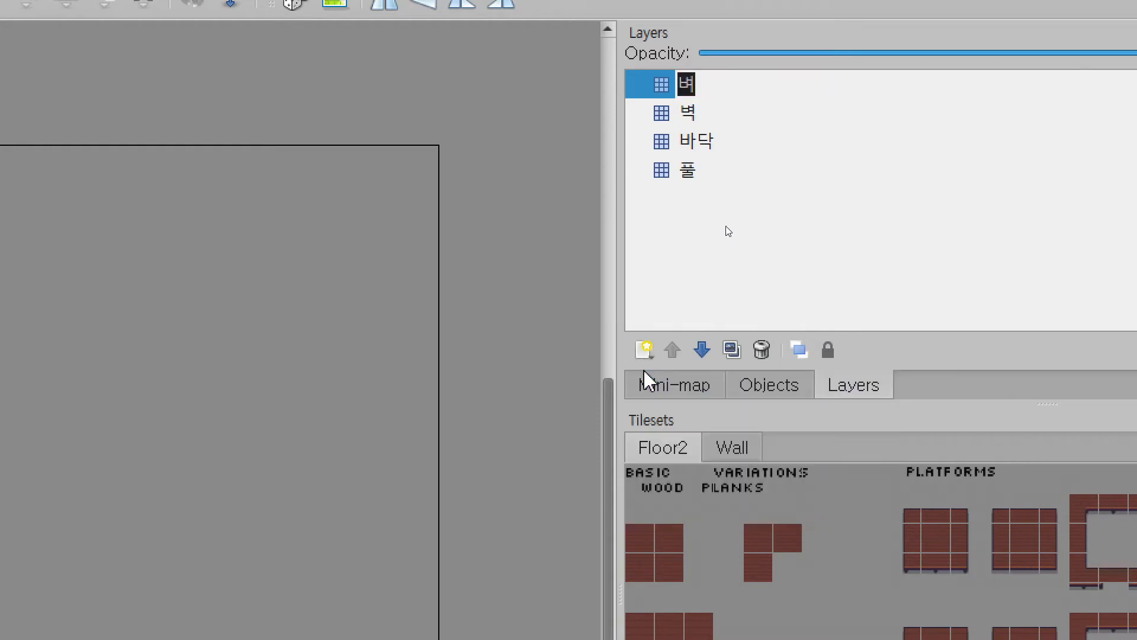
pyautogui.write('-FG')
pyautogui.press('Return')
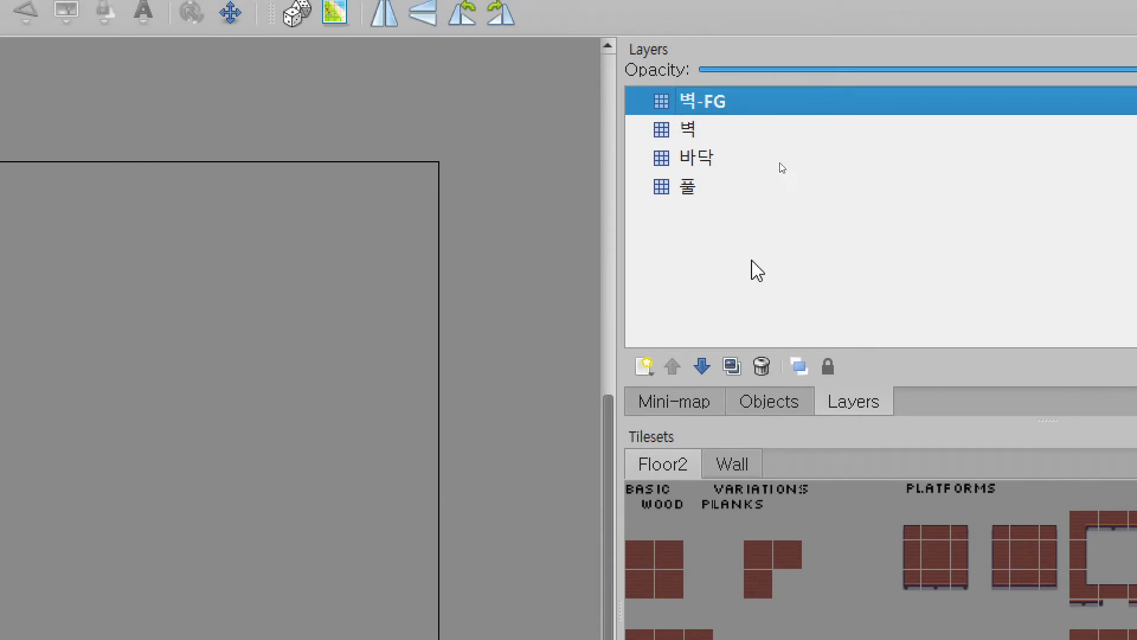
# Step: On the 풀 layer, fill the whole map with randomly mixed light green Updated Grass tiles from Floor2, using the rectangular Shape Fill tool
pyautogui.click(730, 196)
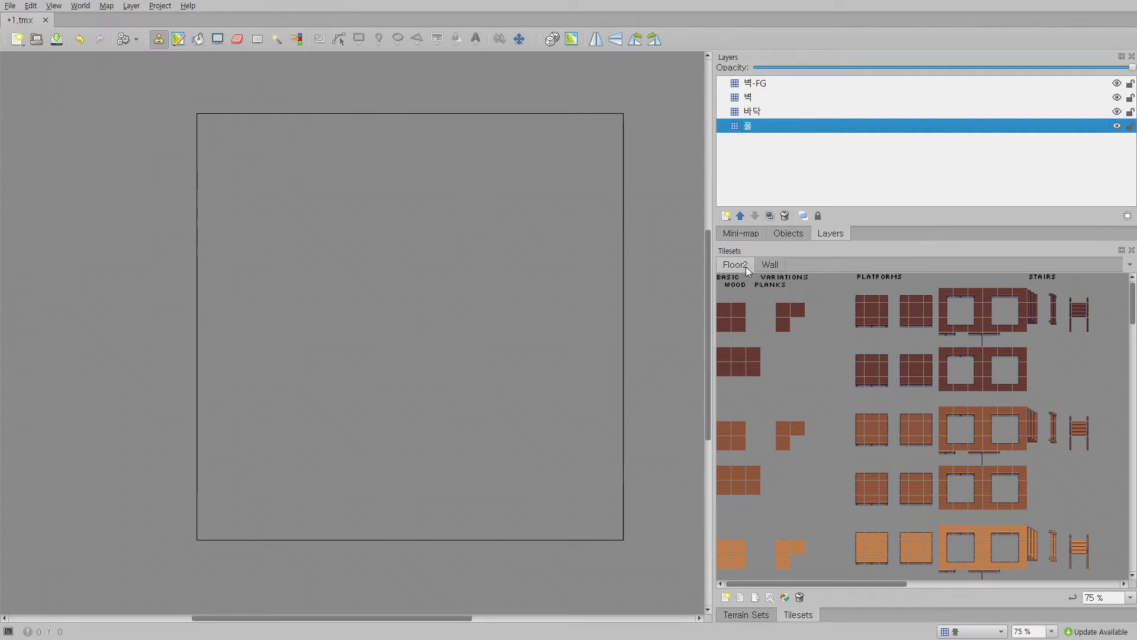
pyautogui.scroll(-15, 746, 385)
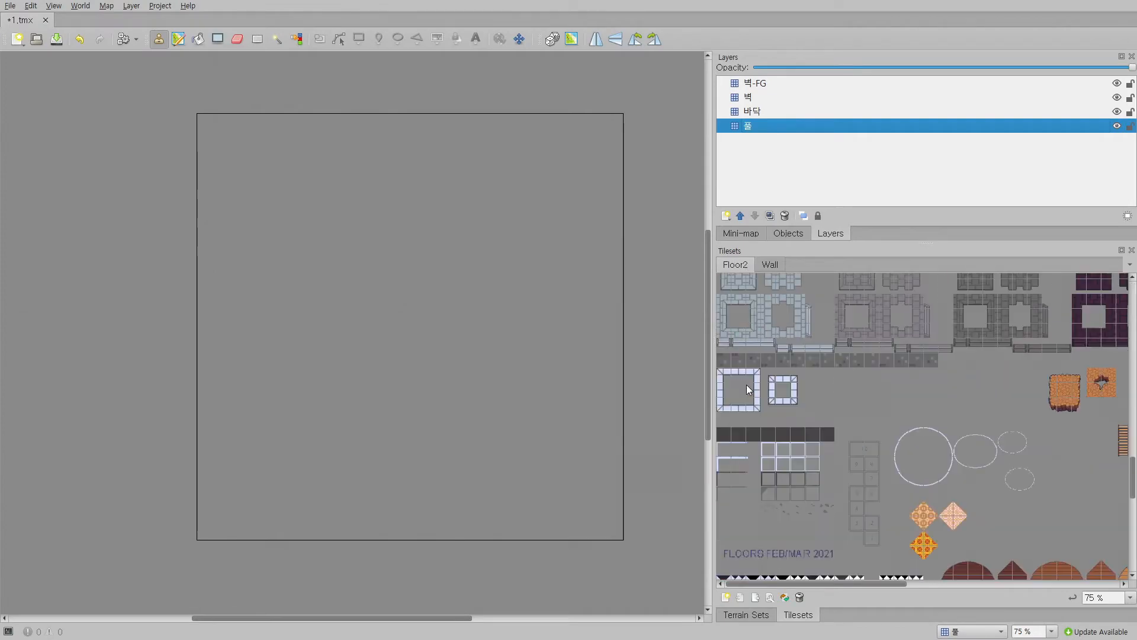
pyautogui.scroll(3, 746, 389)
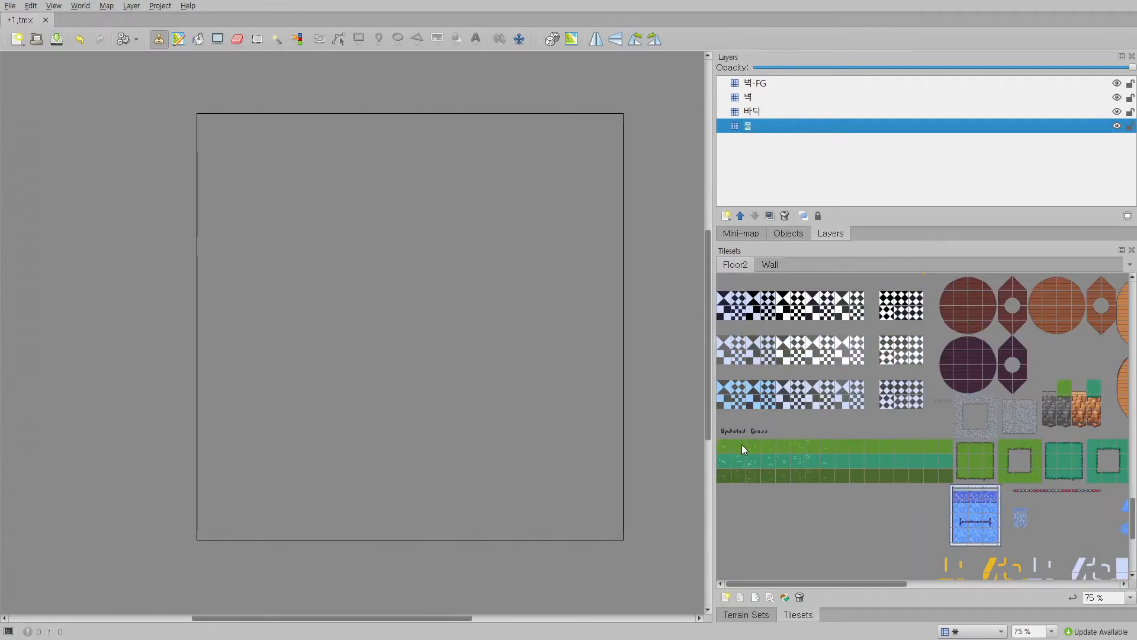
pyautogui.moveTo(929, 449); pyautogui.dragTo(946, 449)
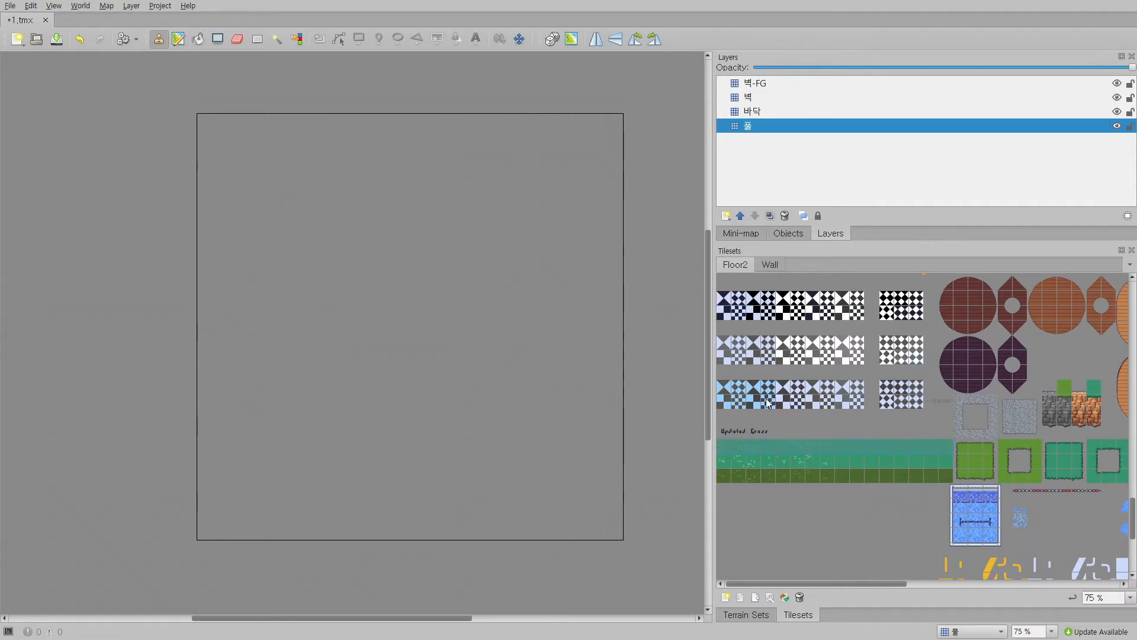
pyautogui.click(551, 39)
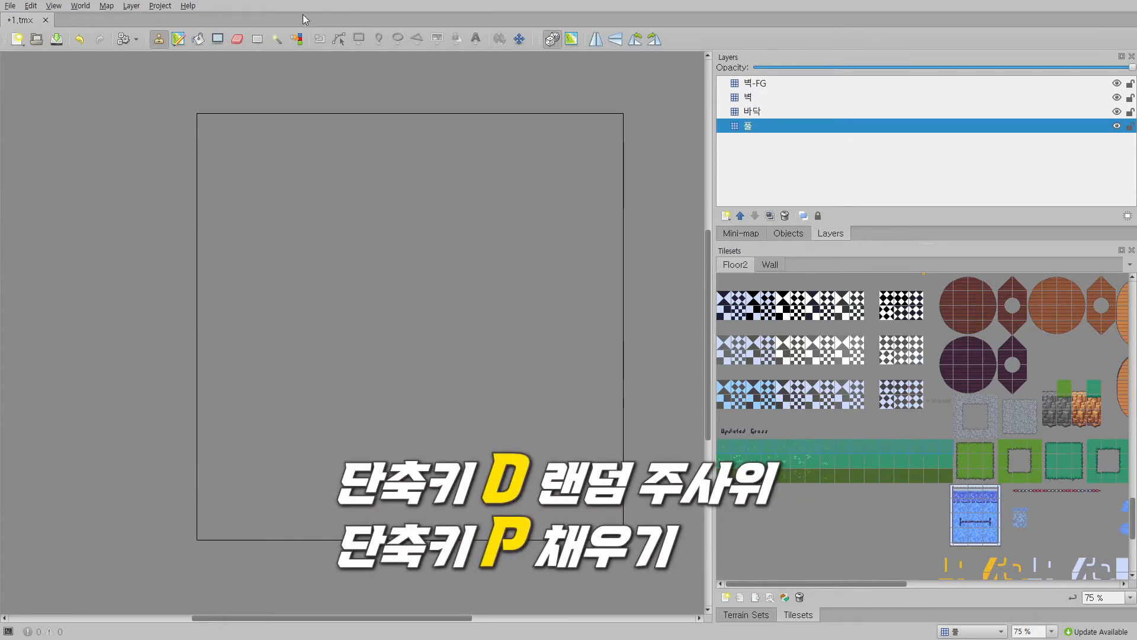
pyautogui.click(217, 39)
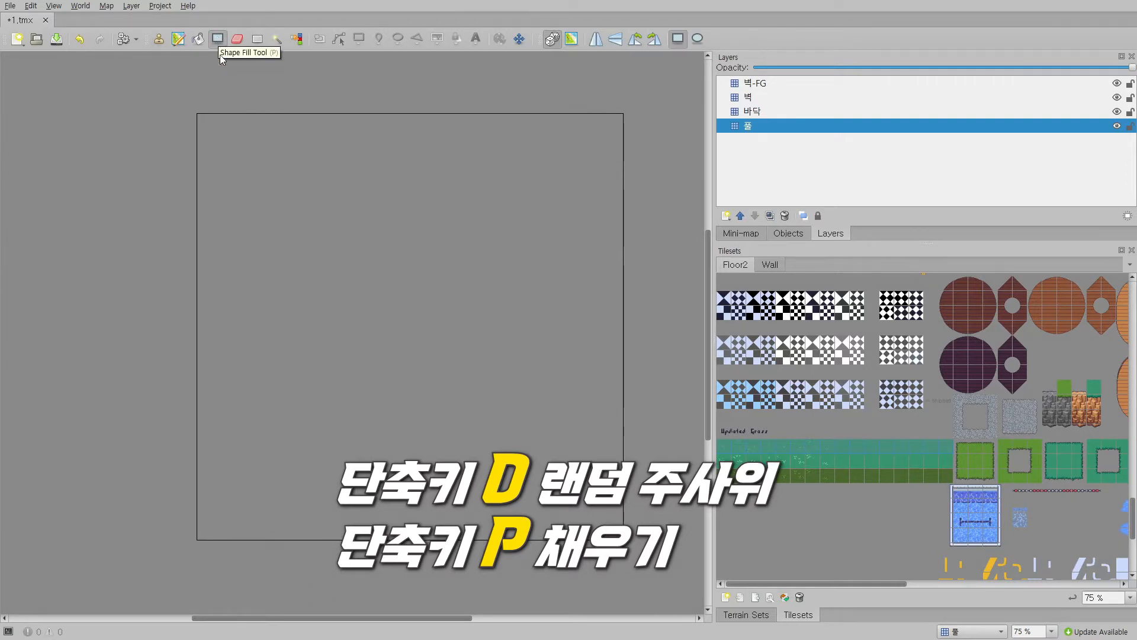
pyautogui.moveTo(171, 95); pyautogui.dragTo(651, 570)
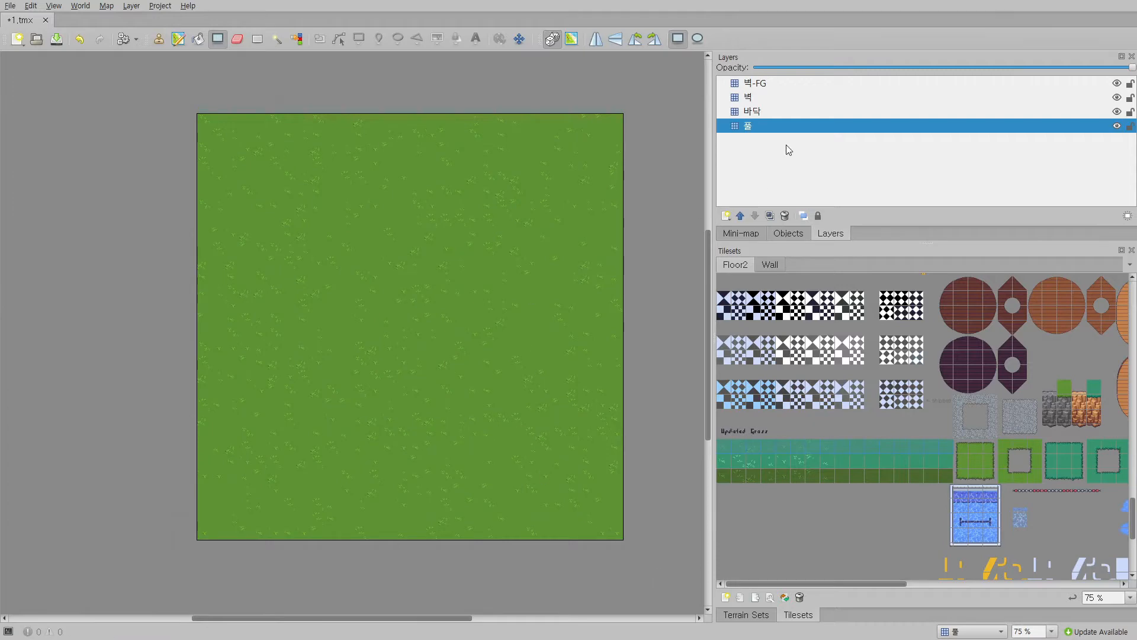
# Step: On the 바닥 layer, fill a rectangle of about 24 × 23 tiles with the orange wood planks from Floor2, leaving a grass border
pyautogui.click(783, 112)
pyautogui.scroll(10, 776, 372)
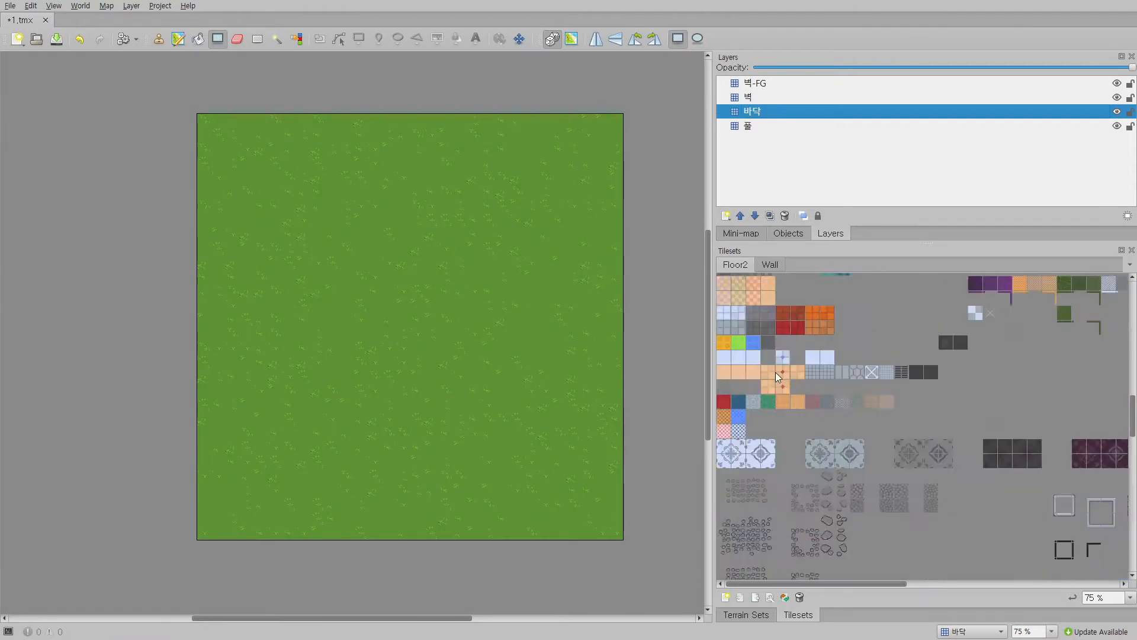
pyautogui.scroll(-5, 776, 346)
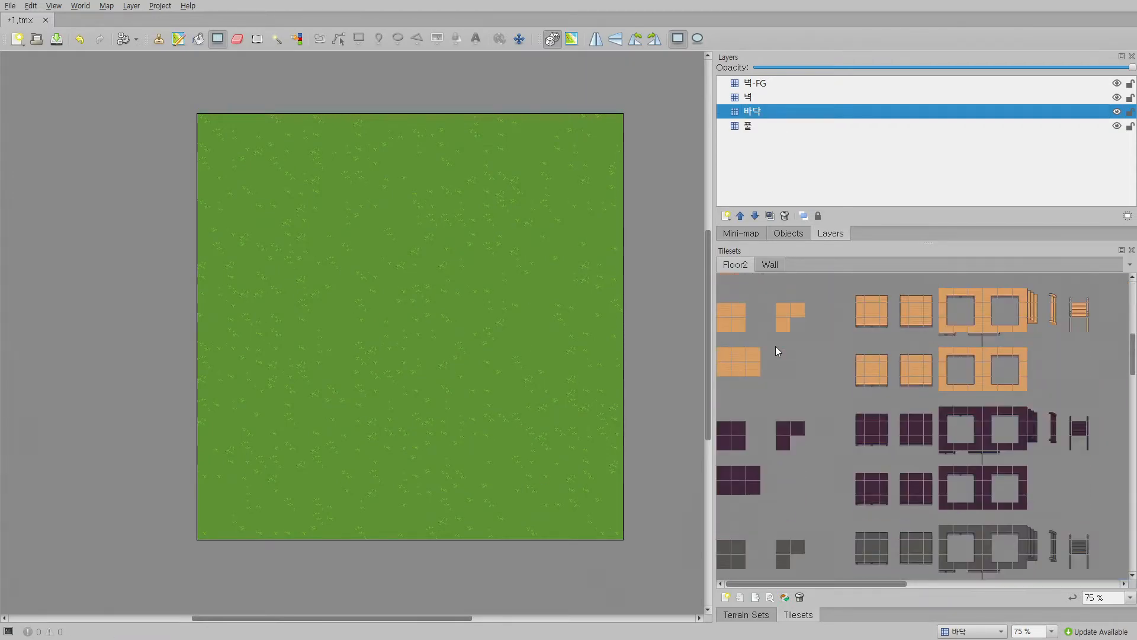
pyautogui.scroll(4, 792, 354)
pyautogui.moveTo(722, 449); pyautogui.dragTo(749, 460)
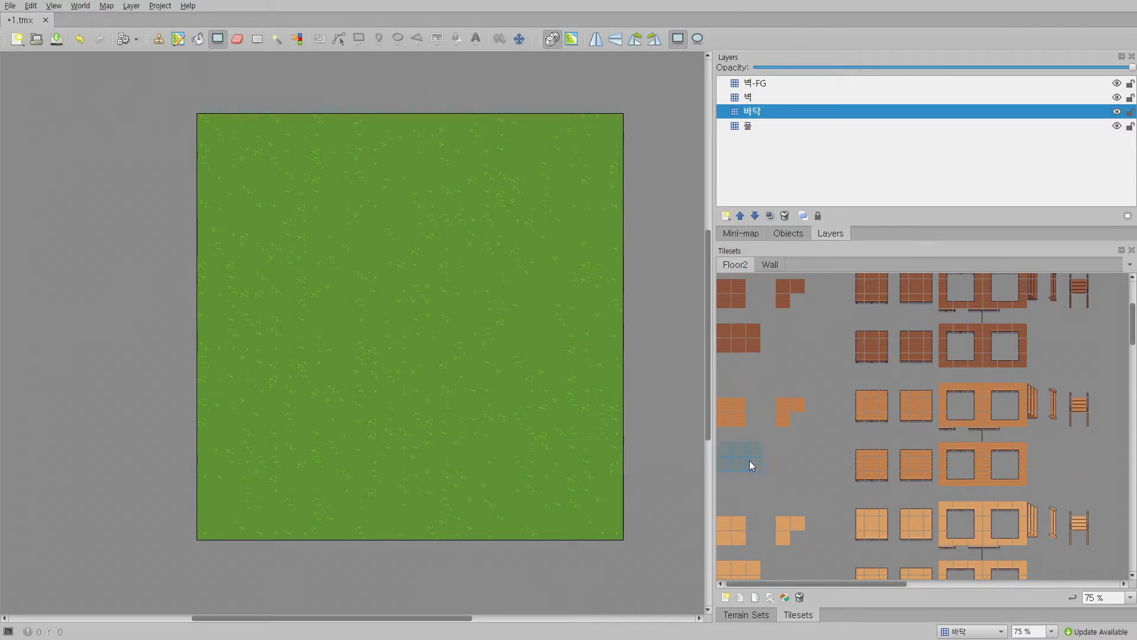
pyautogui.moveTo(242, 154); pyautogui.dragTo(570, 460)
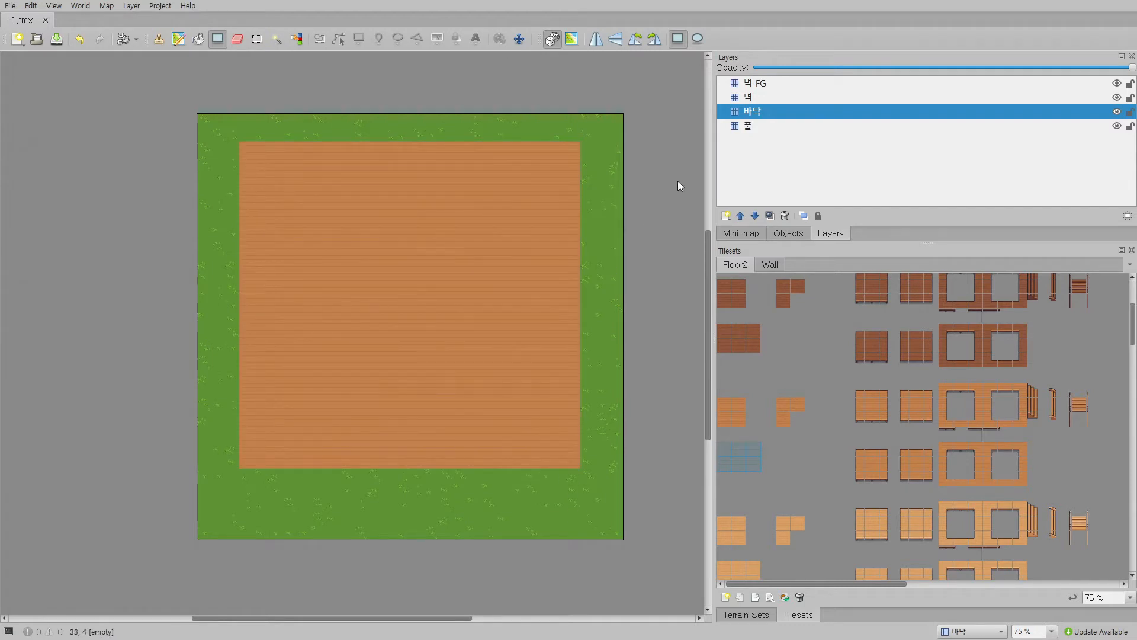
# Step: For the 벽 layer, save the dark gray two-tile-high bottom wall pieces from the Wall tileset as quick stamps 1, 2 and 3
pyautogui.click(747, 98)
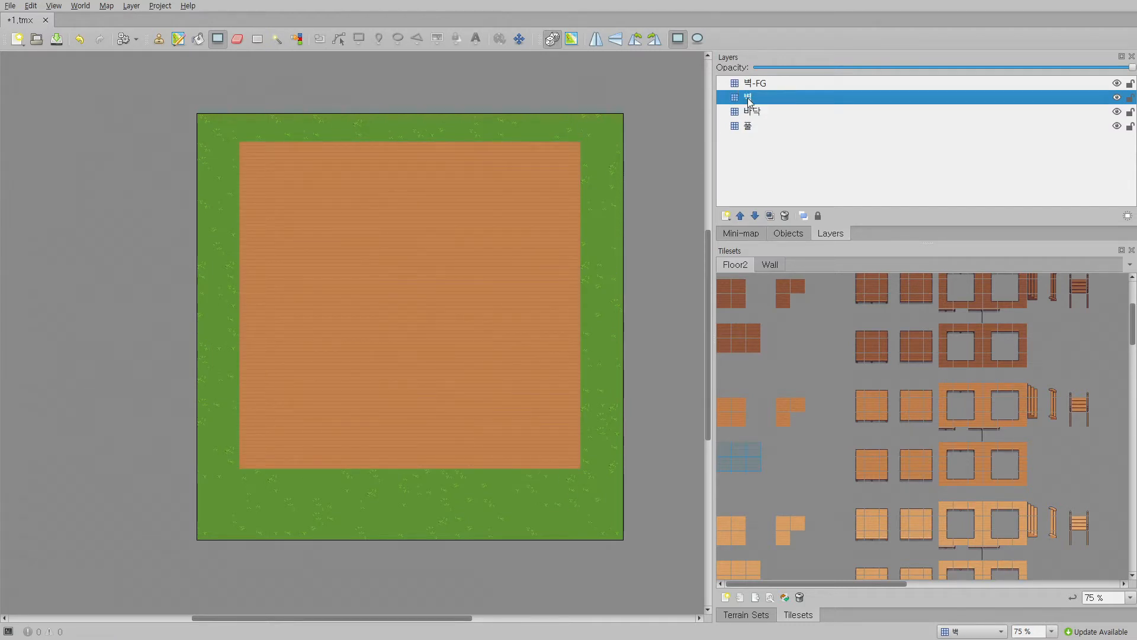
pyautogui.click(771, 265)
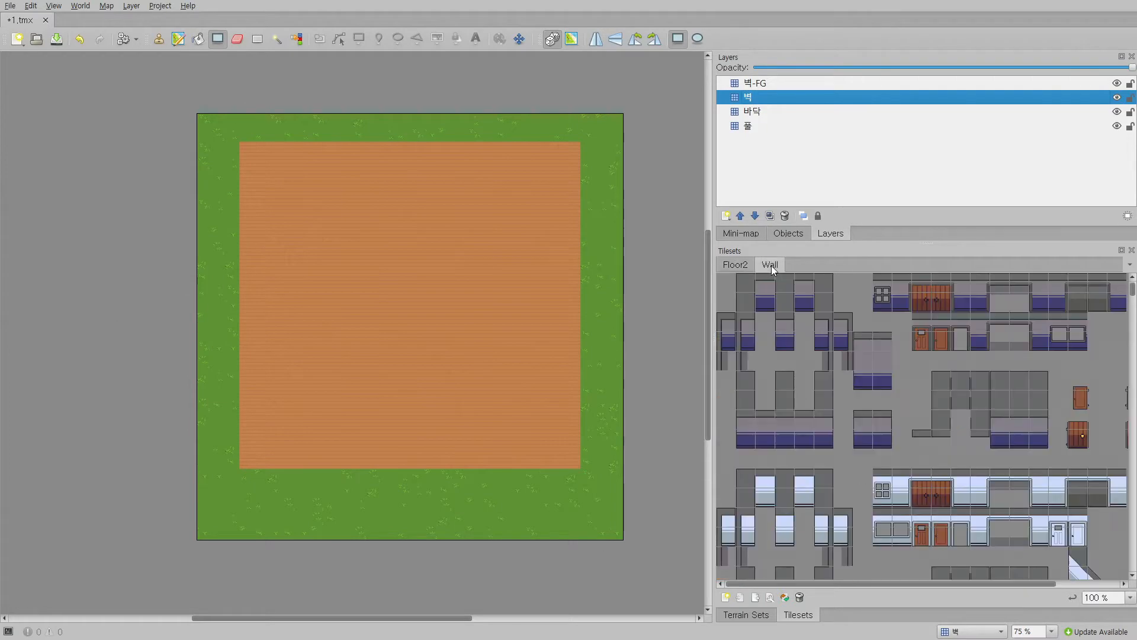
pyautogui.scroll(-10, 765, 408)
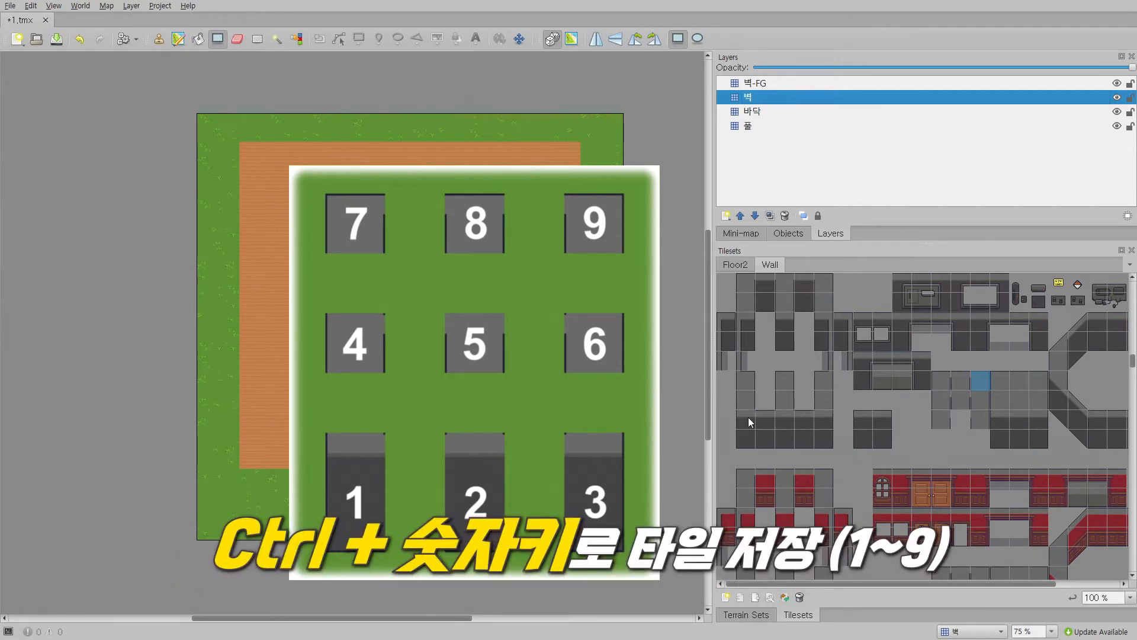
pyautogui.moveTo(749, 426); pyautogui.dragTo(750, 437)
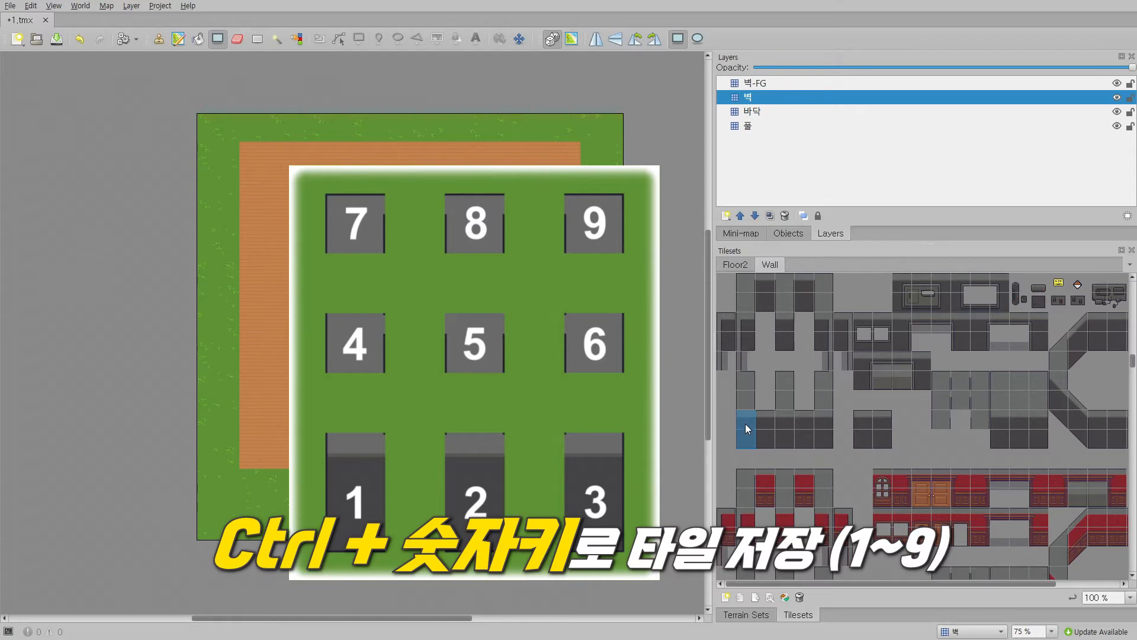
pyautogui.moveTo(786, 421); pyautogui.dragTo(787, 438)
pyautogui.moveTo(823, 418); pyautogui.dragTo(825, 436)
# Step: Save the dark gray wall-top edge, corner and junction tiles from the Wall tileset as quick stamps 4 to 9
pyautogui.click(943, 398)
pyautogui.click(939, 380)
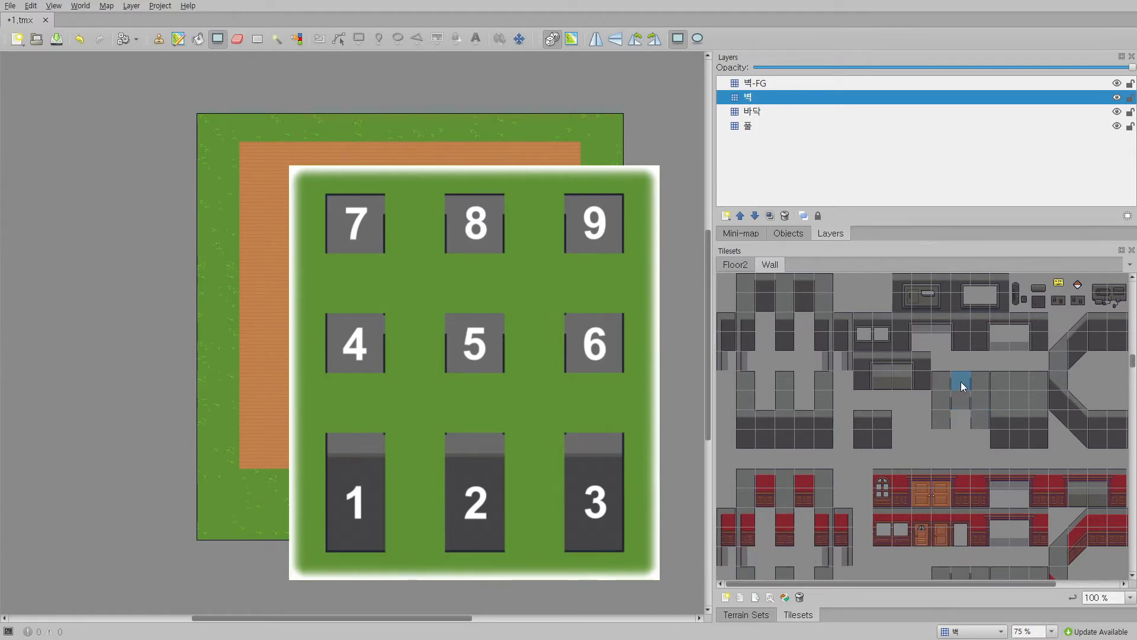
pyautogui.click(981, 385)
pyautogui.press('1')
pyautogui.press('2')
pyautogui.press('3')
pyautogui.press('4')
pyautogui.press('5')
pyautogui.press('6')
pyautogui.press('7')
pyautogui.press('8')
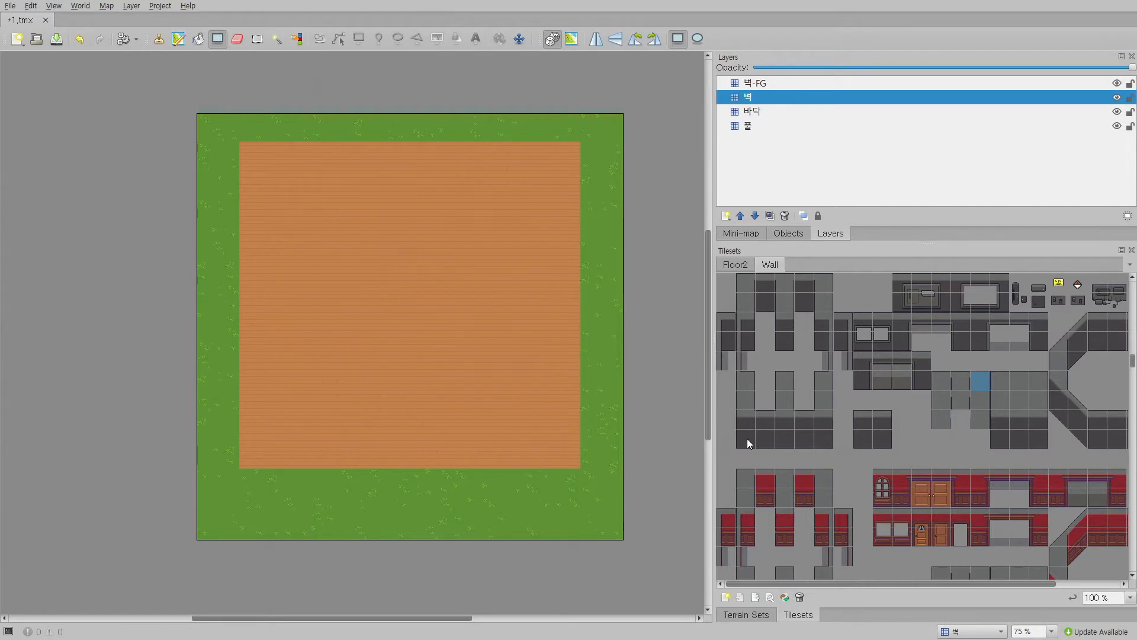
# Step: With the Stamp Brush, draw two-tile-high dark gray horizontal walls across the floor's bottom edge, top edge and middle
pyautogui.click(765, 420)
pyautogui.moveTo(765, 417); pyautogui.dragTo(766, 438)
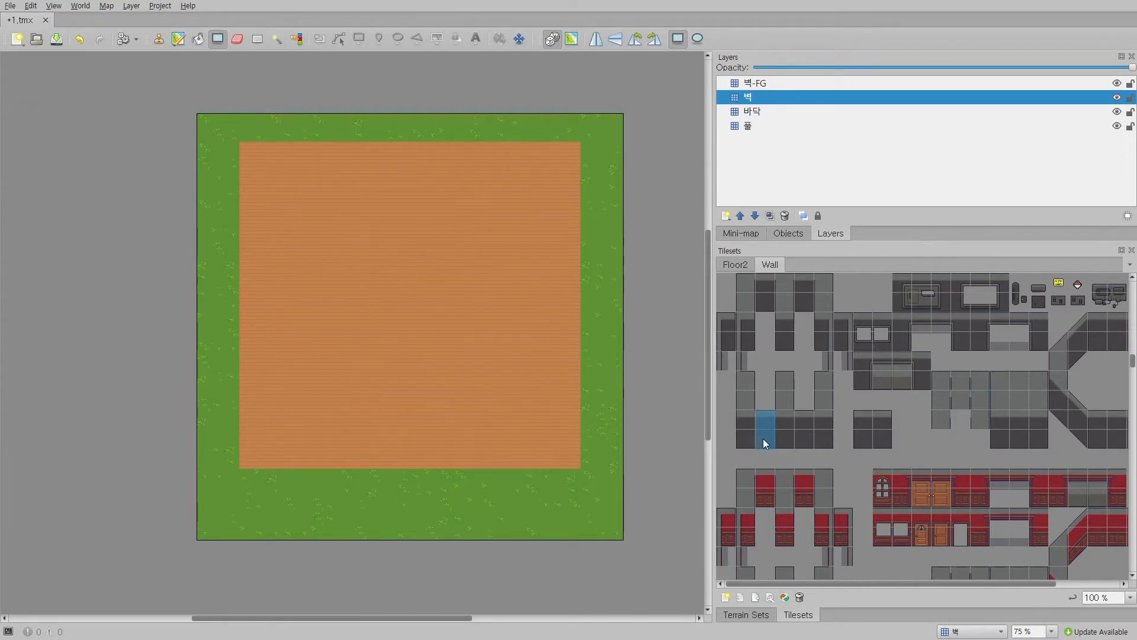
pyautogui.click(749, 400)
pyautogui.moveTo(765, 441); pyautogui.dragTo(764, 424)
pyautogui.click(157, 39)
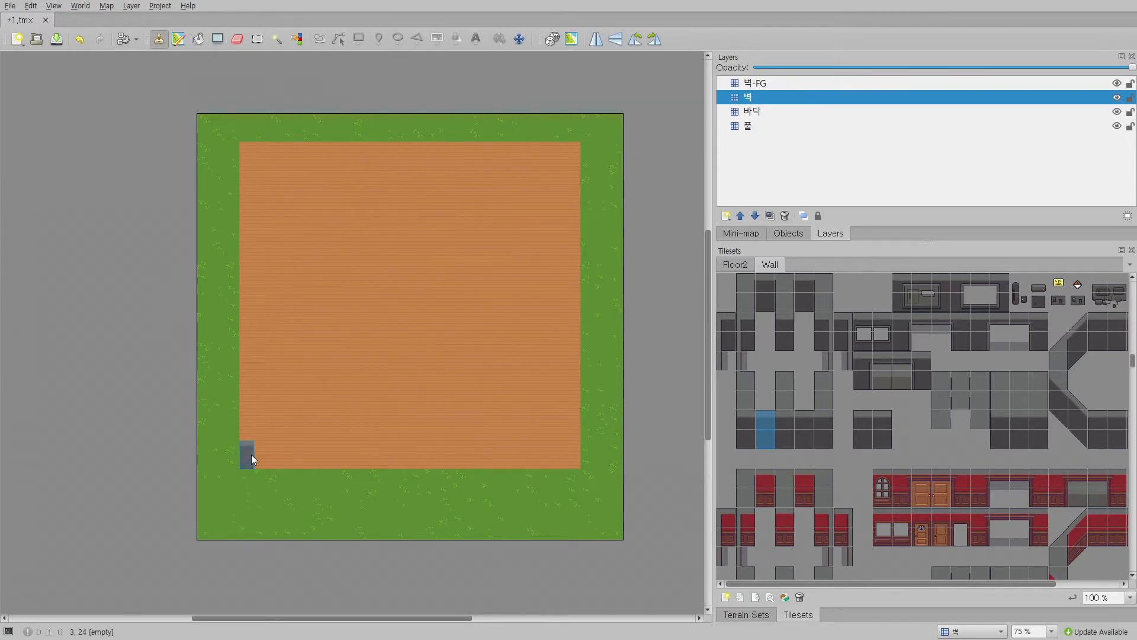
pyautogui.moveTo(251, 453)
pyautogui.keyDown('shift'); pyautogui.mouseDown()
pyautogui.moveTo(602, 460)
pyautogui.moveTo(564, 461)
pyautogui.mouseUp(); pyautogui.keyUp('shift')
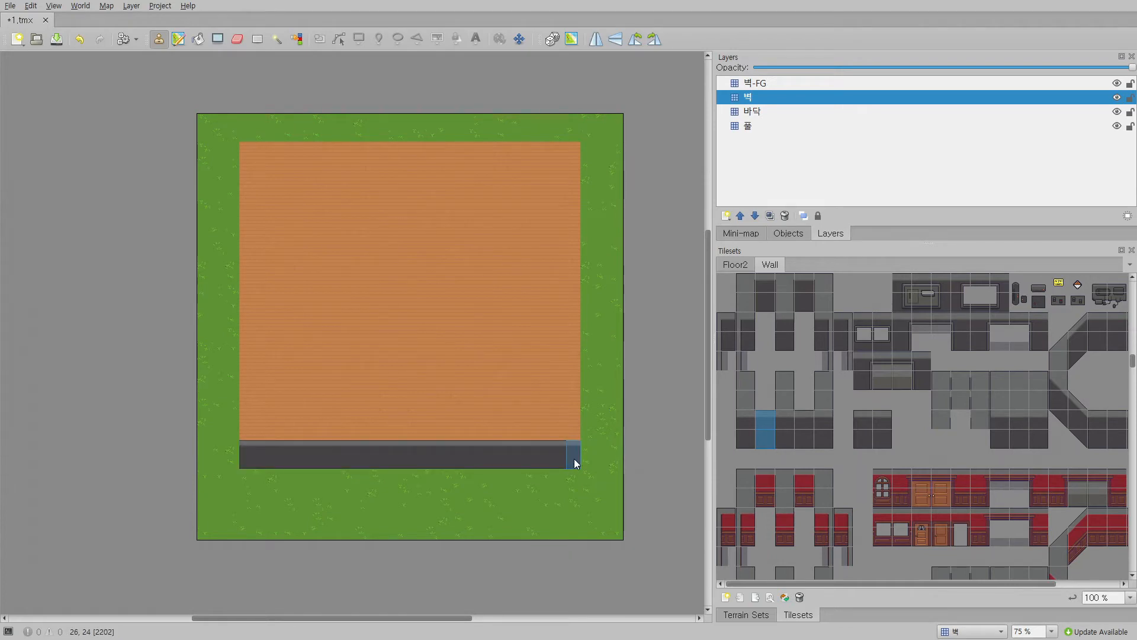
pyautogui.keyDown('shift'); pyautogui.click(244, 148); pyautogui.keyUp('shift')
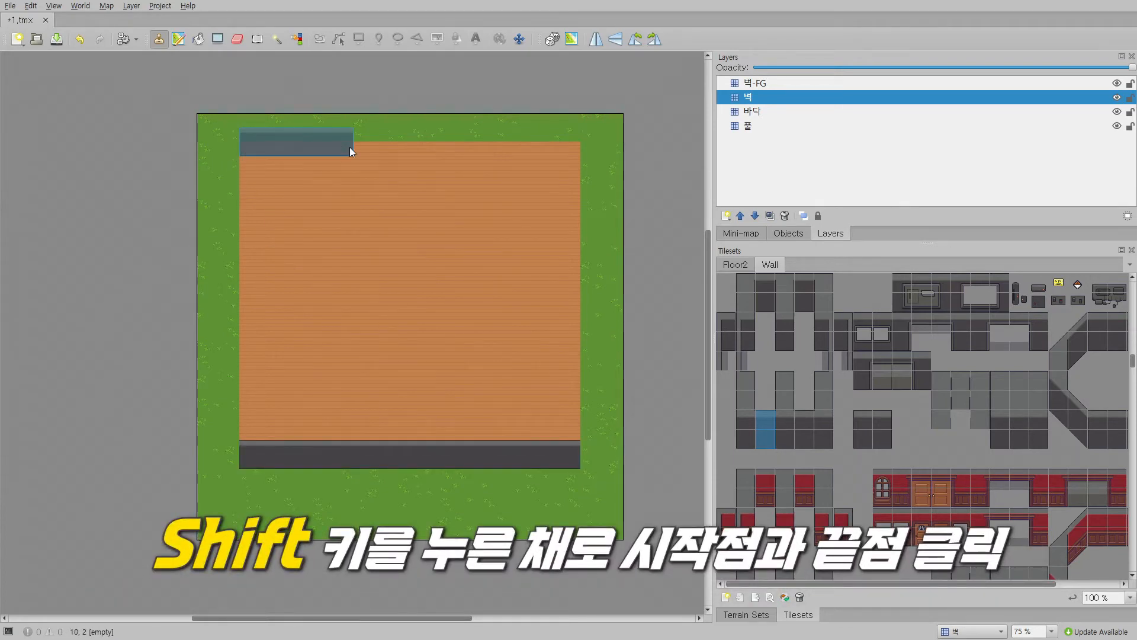
pyautogui.keyDown('shift'); pyautogui.click(573, 146); pyautogui.keyUp('shift')
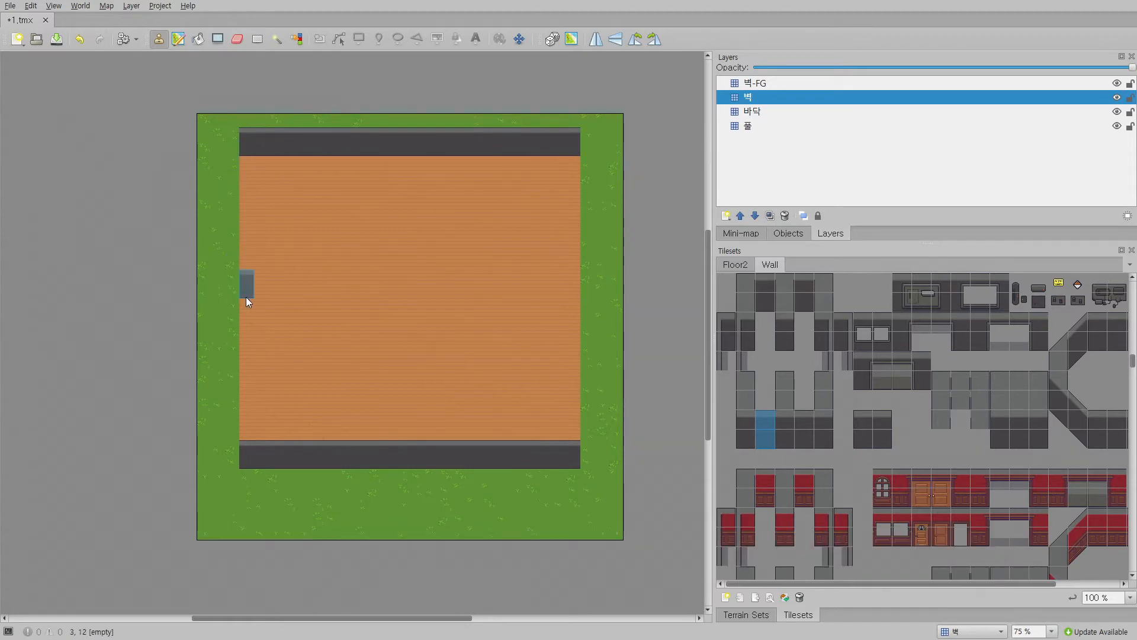
pyautogui.keyDown('shift'); pyautogui.click(575, 293); pyautogui.keyUp('shift')
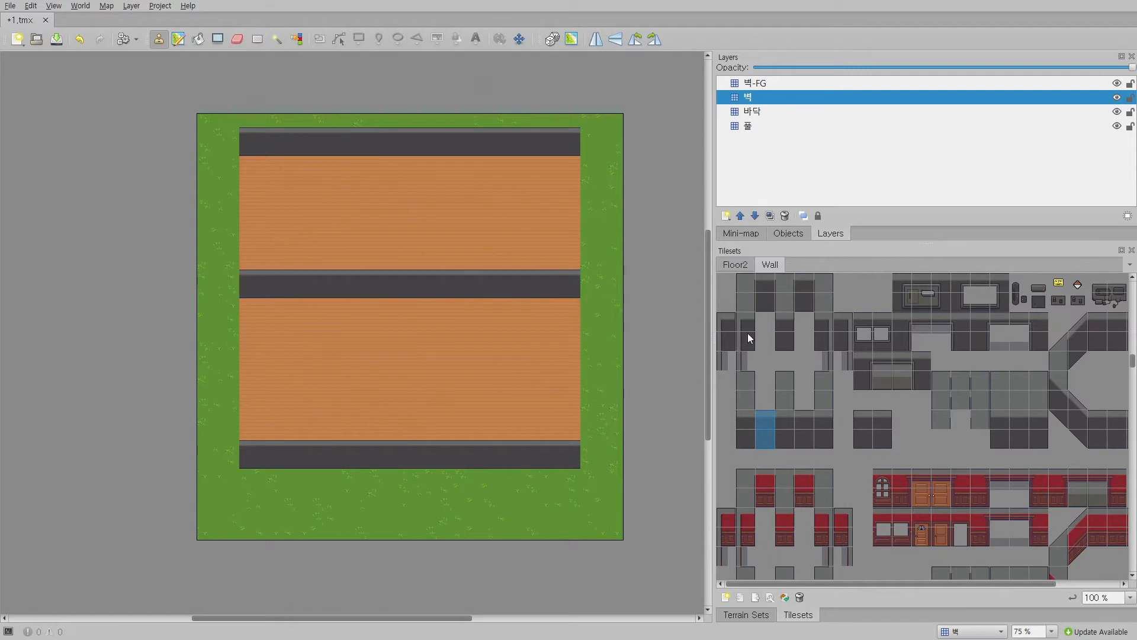
# Step: Draw one-tile-wide gray vertical walls along the floor's left and right edges, plus a divider at column 18 in the upper half
pyautogui.click(747, 401)
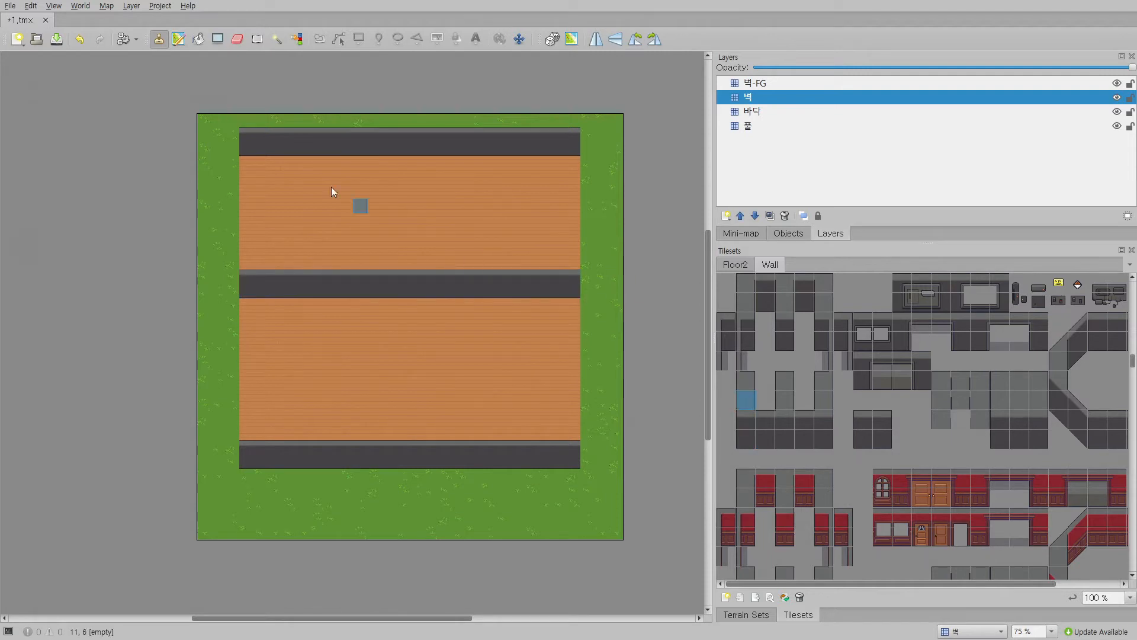
pyautogui.keyDown('shift'); pyautogui.click(244, 142); pyautogui.keyUp('shift')
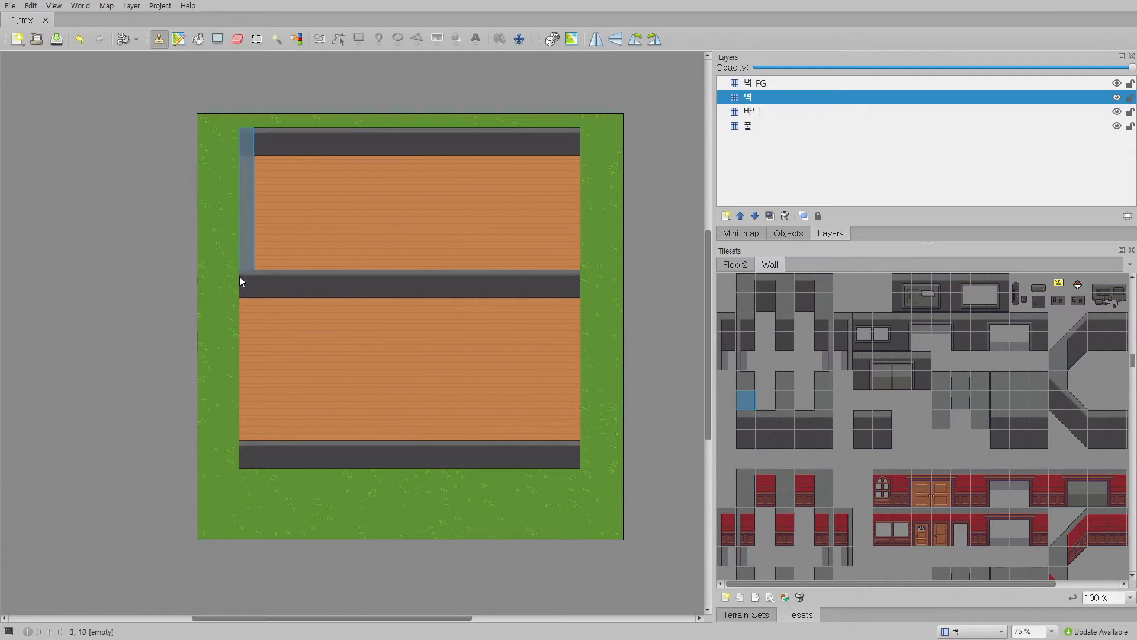
pyautogui.keyDown('shift'); pyautogui.click(243, 437); pyautogui.keyUp('shift')
pyautogui.keyDown('shift'); pyautogui.click(574, 136); pyautogui.keyUp('shift')
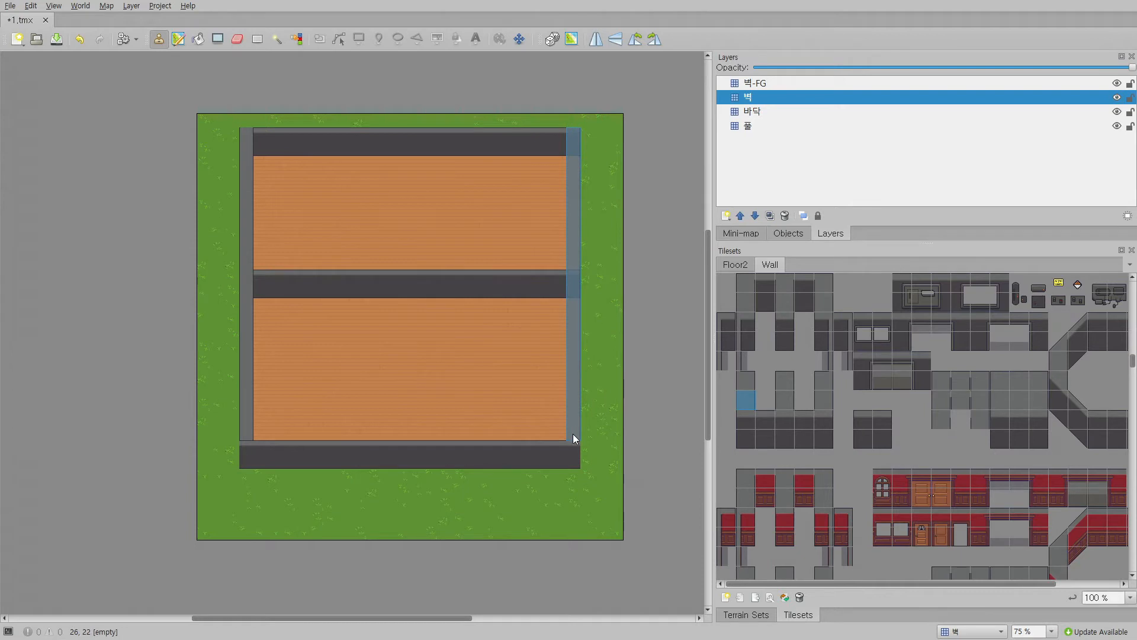
pyautogui.keyDown('shift'); pyautogui.click(573, 437); pyautogui.keyUp('shift')
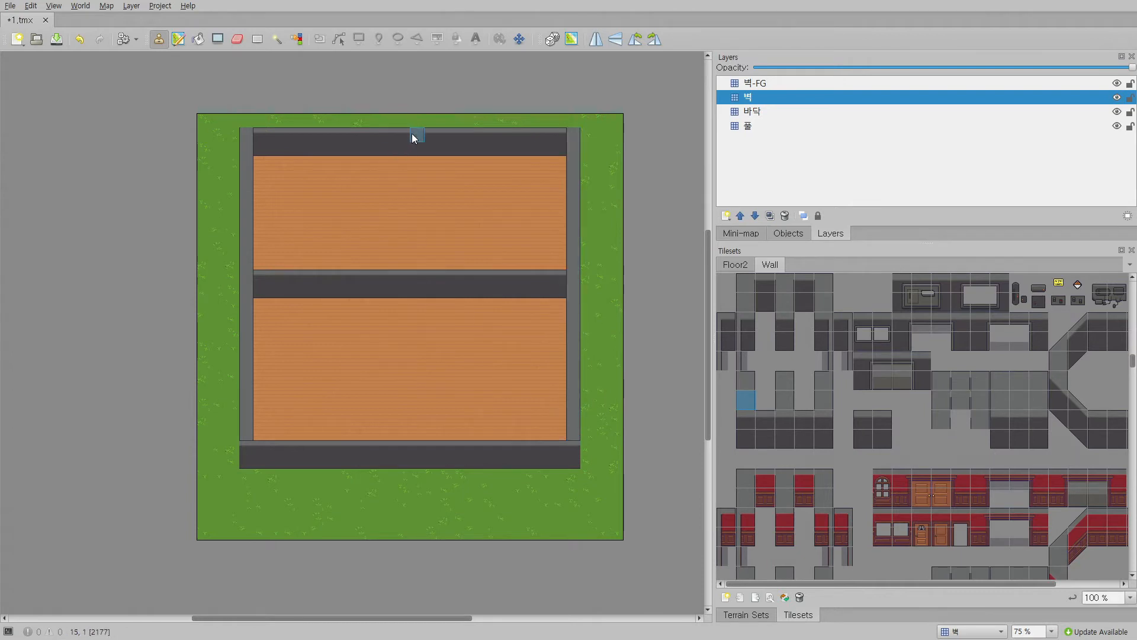
pyautogui.keyDown('shift'); pyautogui.click(465, 139); pyautogui.keyUp('shift')
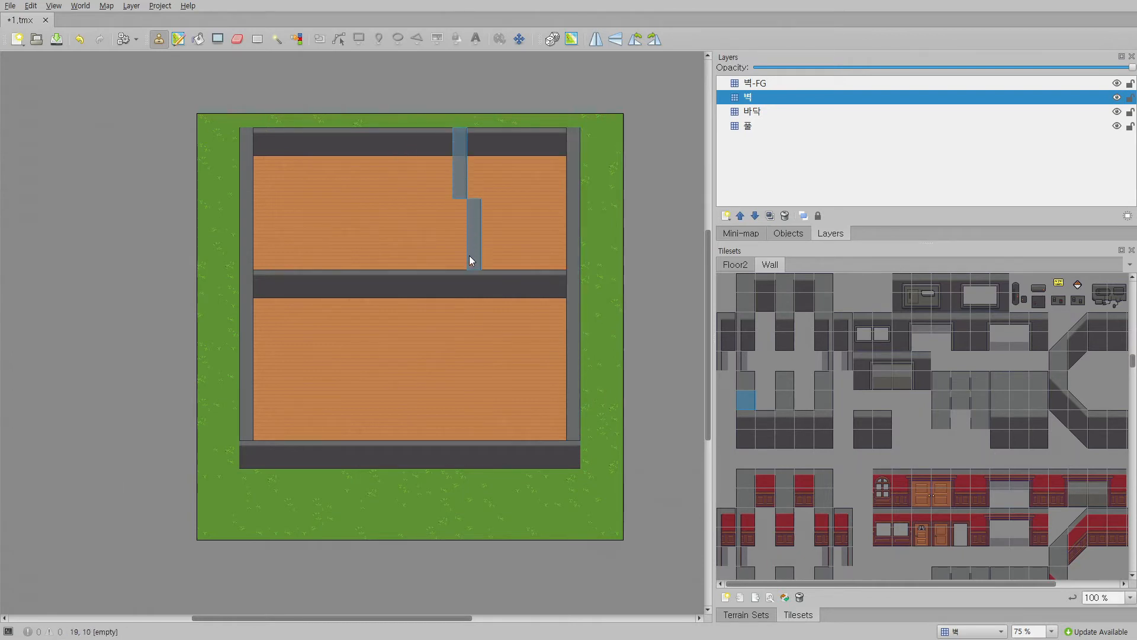
pyautogui.keyDown('shift'); pyautogui.click(460, 260); pyautogui.keyUp('shift')
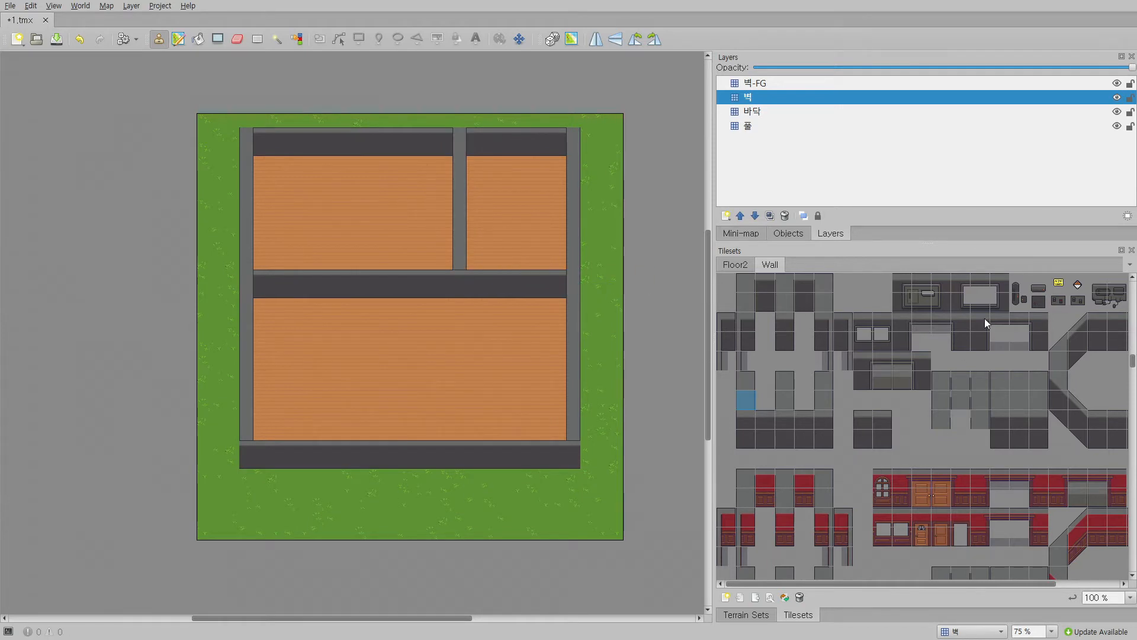
# Step: Stamp a two-tile-wide dark gray doorway into the middle wall below each of the two upper rooms
pyautogui.moveTo(980, 323); pyautogui.dragTo(1028, 344)
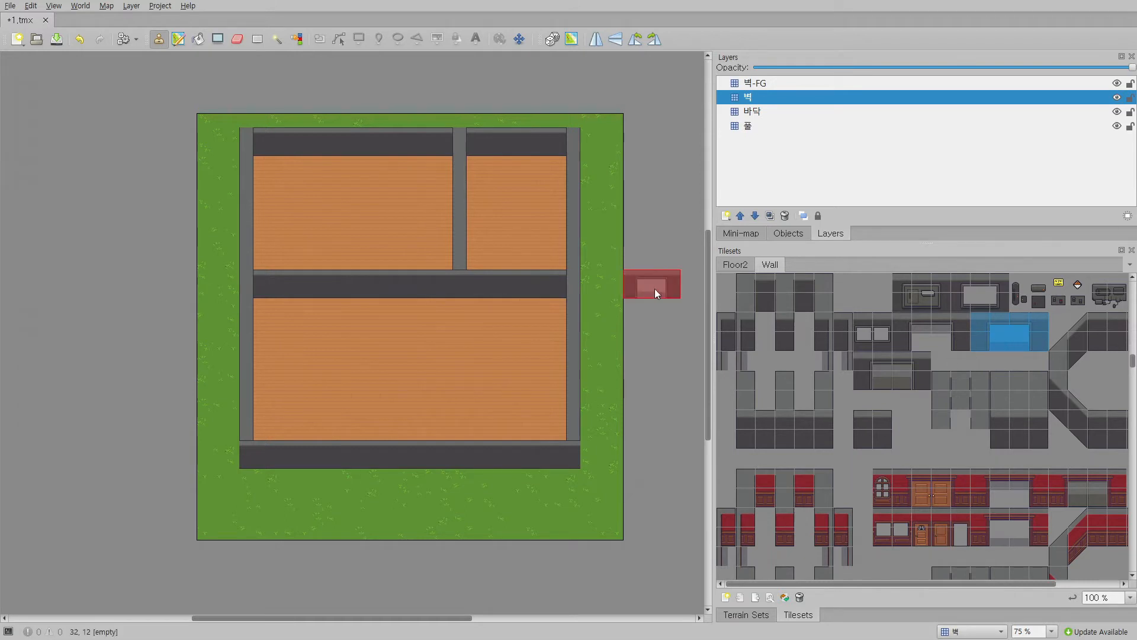
pyautogui.click(518, 289)
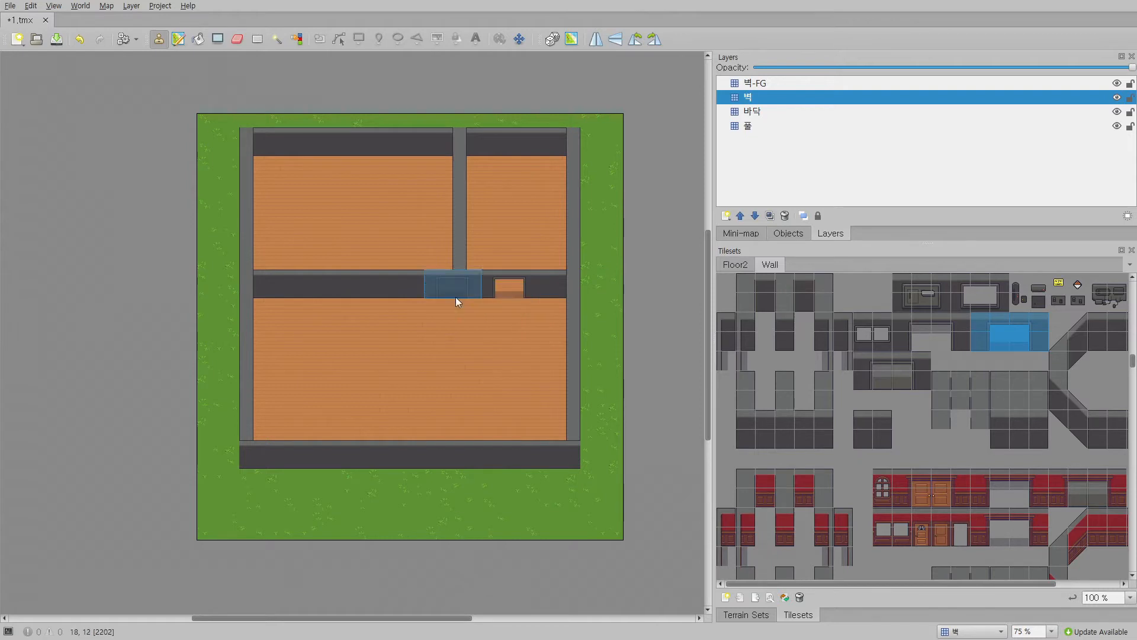
pyautogui.click(351, 290)
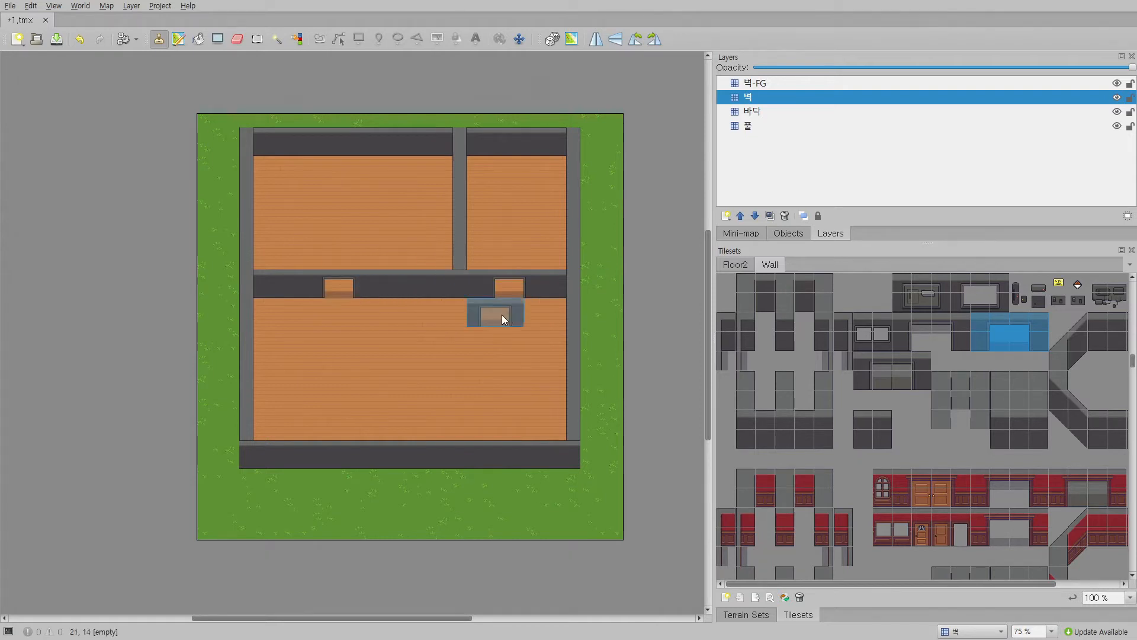
# Step: Open a six-tile-wide entrance in the bottom wall and widen the upper-left room's doorway to three tiles
pyautogui.click(419, 462)
pyautogui.moveTo(976, 321); pyautogui.dragTo(992, 334)
pyautogui.click(389, 464)
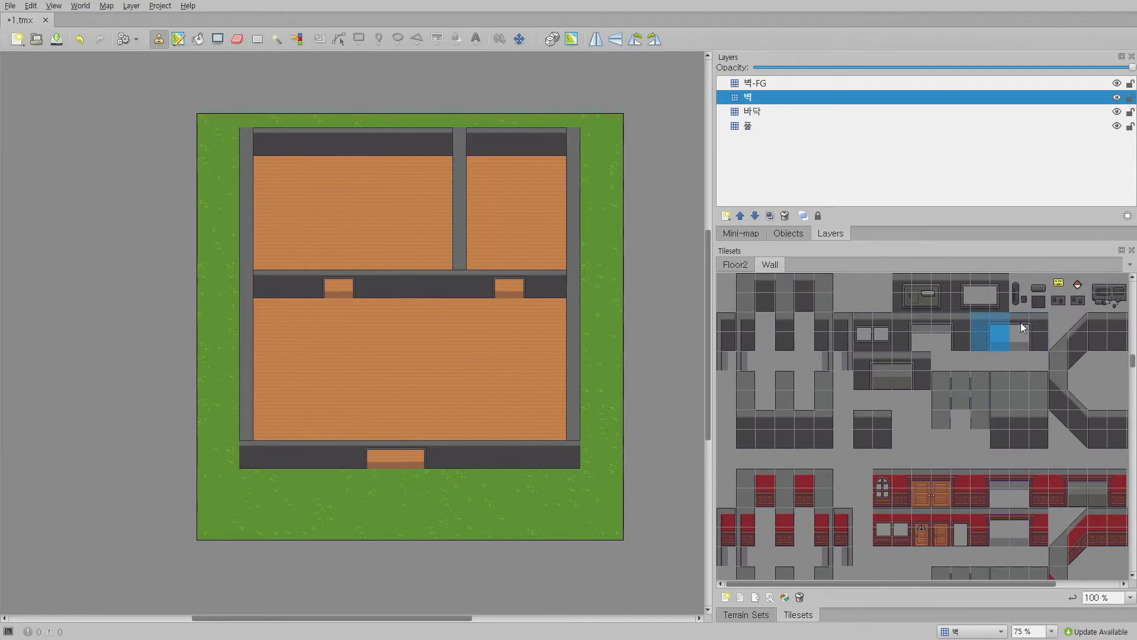
pyautogui.moveTo(1021, 322); pyautogui.dragTo(1039, 343)
pyautogui.click(443, 461)
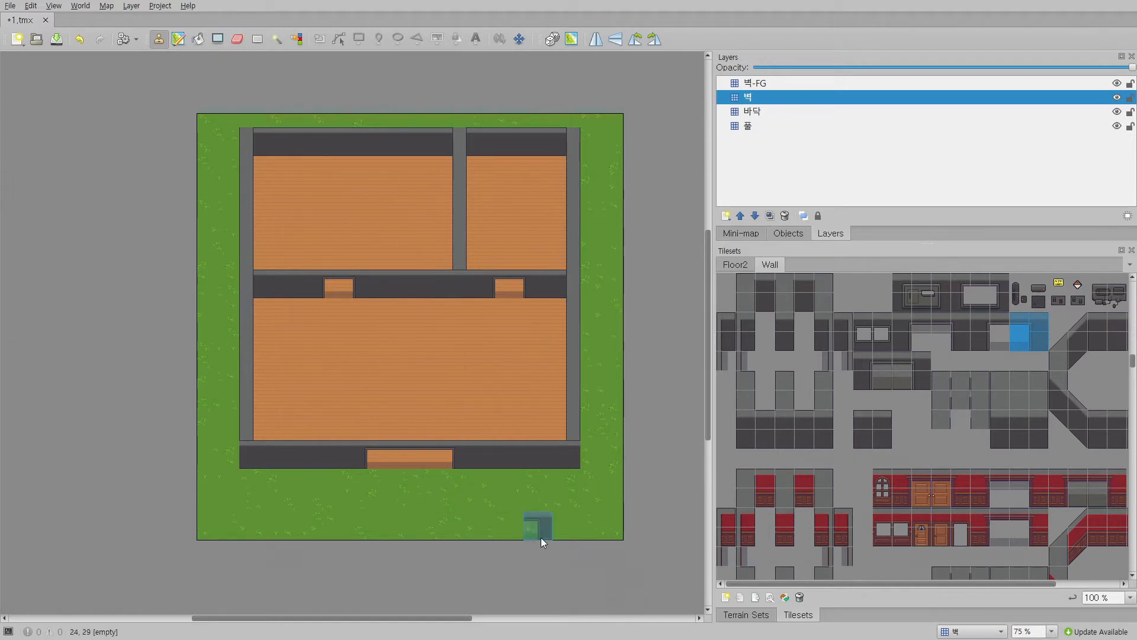
pyautogui.click(370, 287)
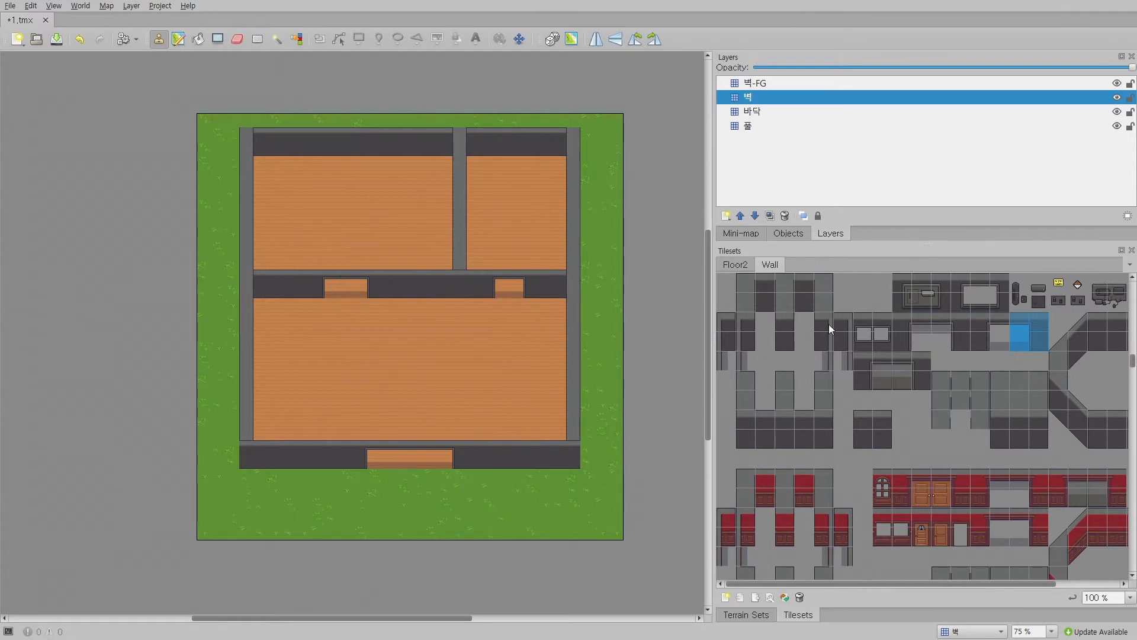
# Step: Place a dark gray side doorway piece in the vertical divider between the two upper rooms
pyautogui.moveTo(744, 321); pyautogui.dragTo(750, 357)
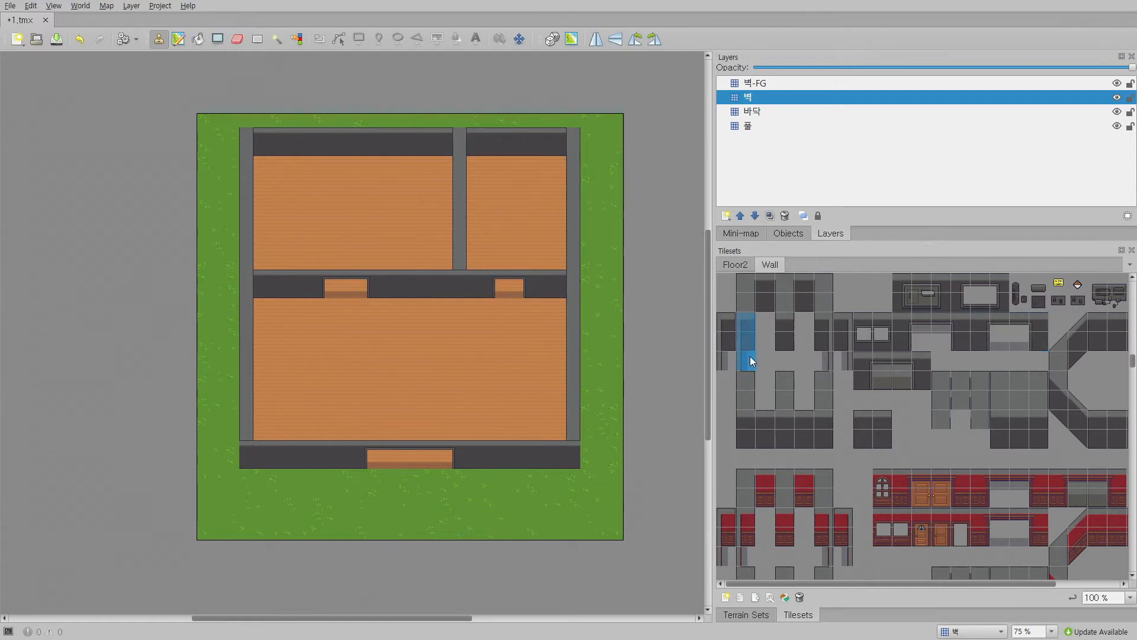
pyautogui.click(460, 194)
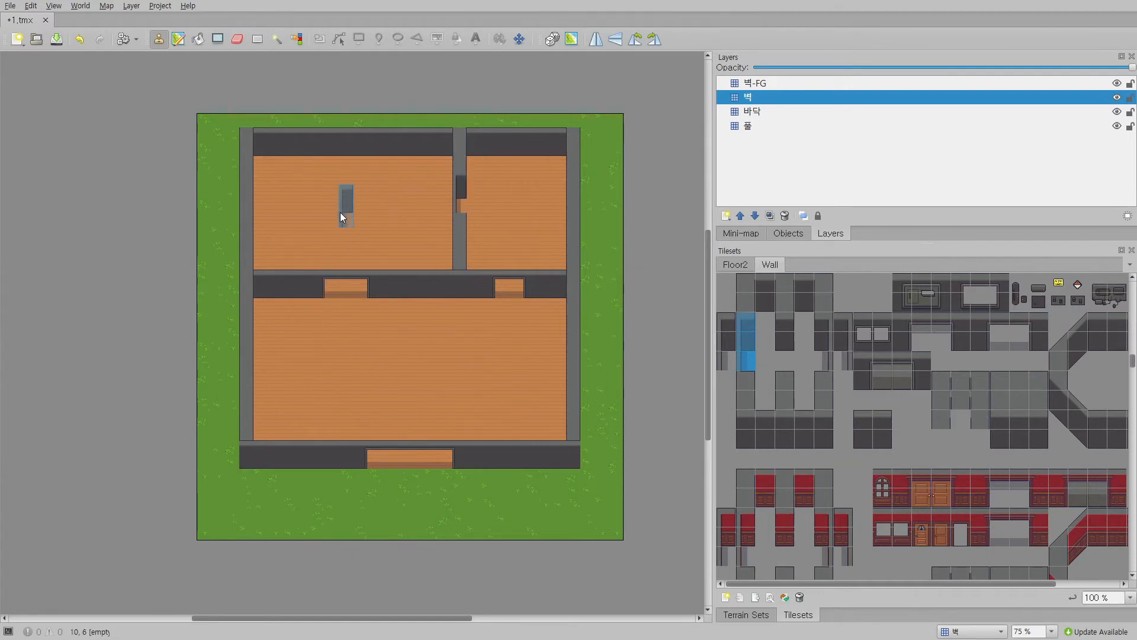
pyautogui.click(863, 304)
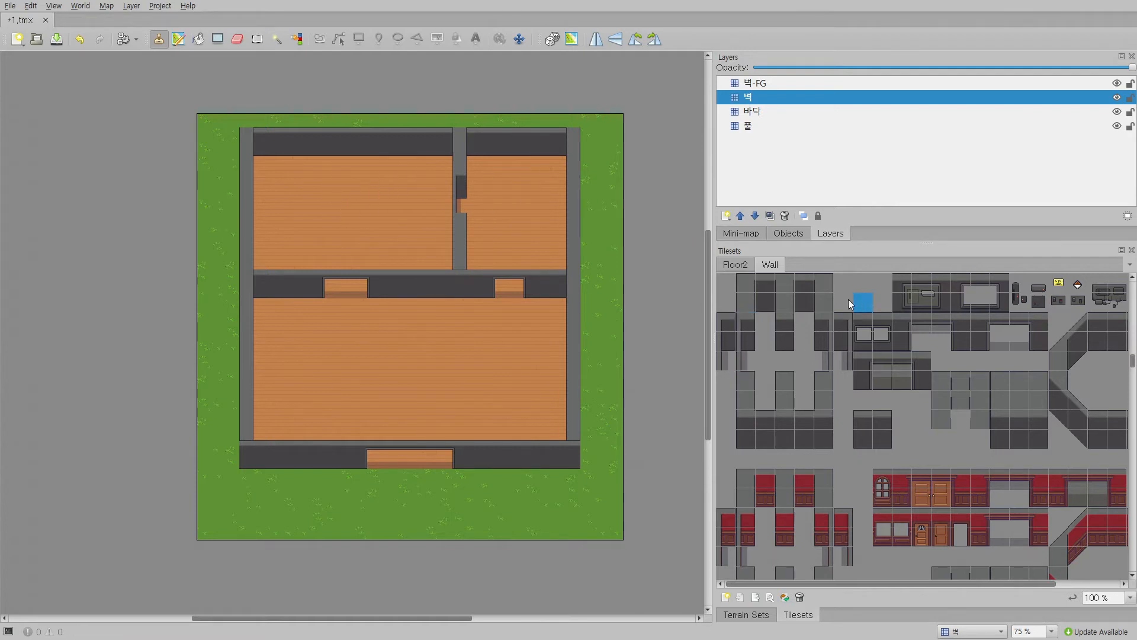
pyautogui.click(463, 207)
# Step: Sample the wall tiles at the outer corners, the divider's ends and the middle wall's junctions to check which tileset pieces they use
pyautogui.keyDown('ctrl'); pyautogui.scroll(2, 245, 162); pyautogui.keyUp('ctrl')
pyautogui.keyDown('ctrl'); pyautogui.scroll(1, 256, 182); pyautogui.keyUp('ctrl')
pyautogui.scroll(2, 264, 172)
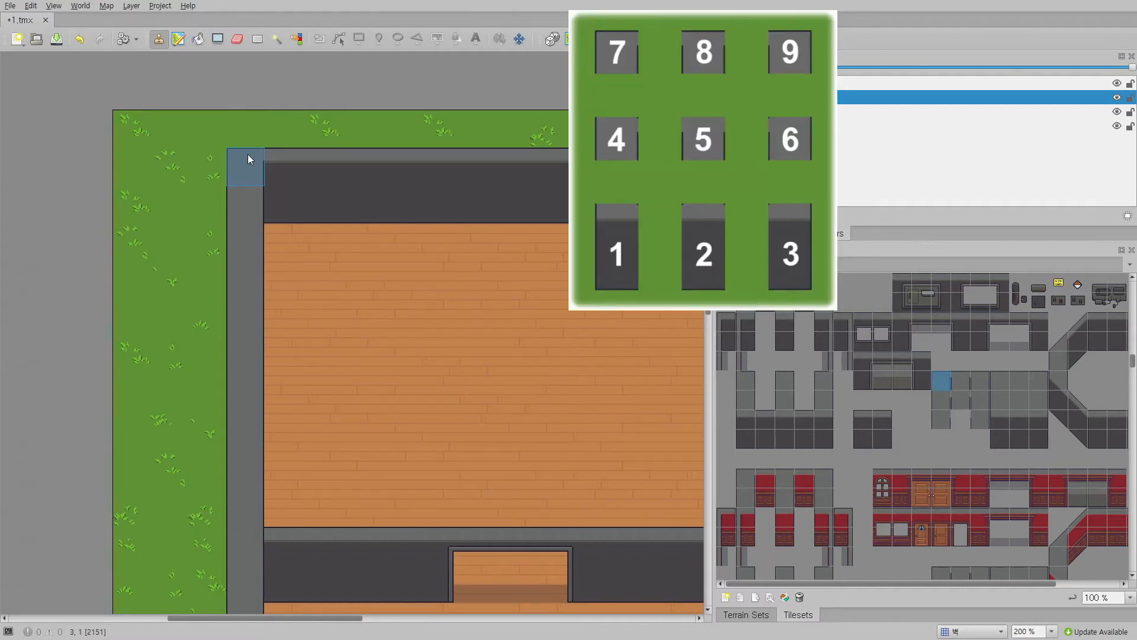
pyautogui.keyDown('ctrl'); pyautogui.scroll(-1, 296, 195); pyautogui.keyUp('ctrl')
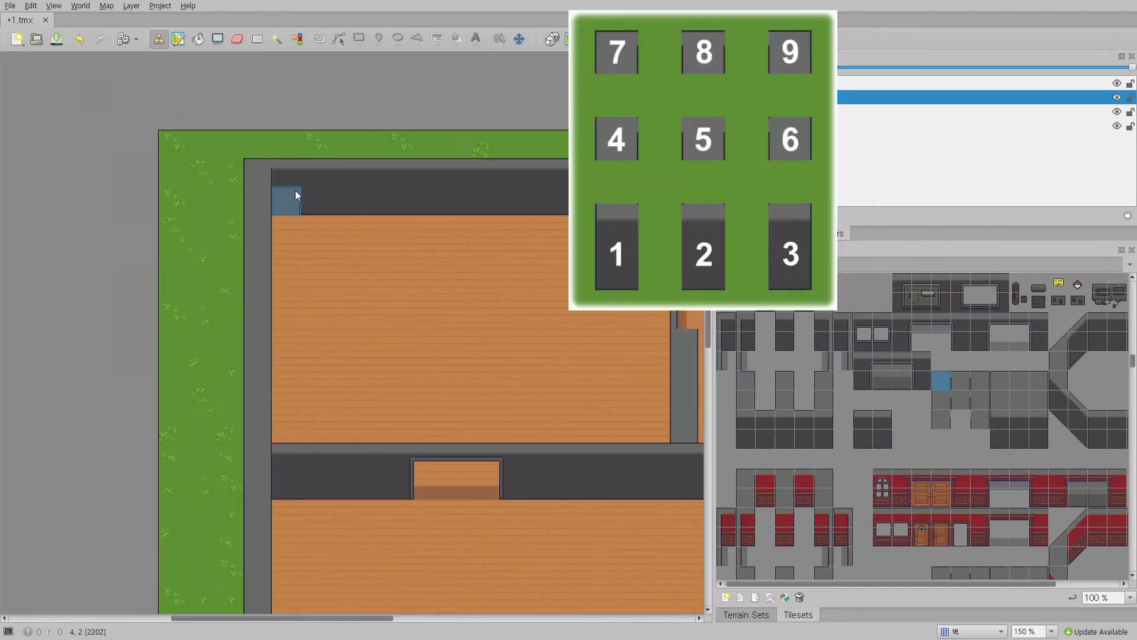
pyautogui.keyDown('shift'); pyautogui.hscroll(5, 296, 192); pyautogui.keyUp('shift')
pyautogui.rightClick(158, 169)
pyautogui.rightClick(382, 171)
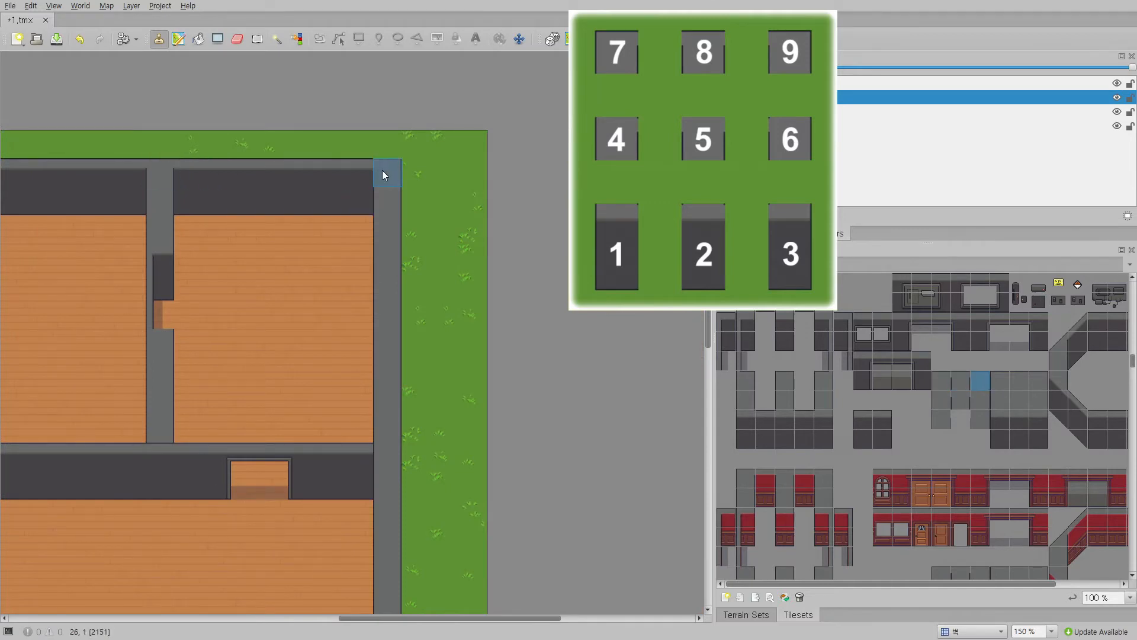
pyautogui.rightClick(389, 448)
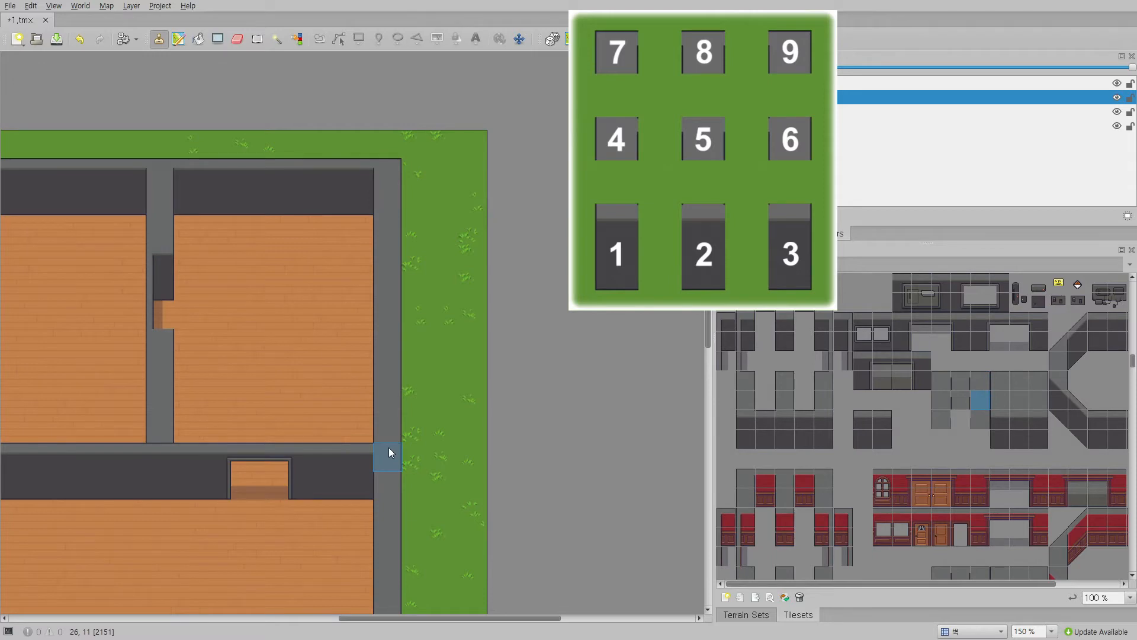
pyautogui.keyDown('shift'); pyautogui.hscroll(-5, 394, 449); pyautogui.keyUp('shift')
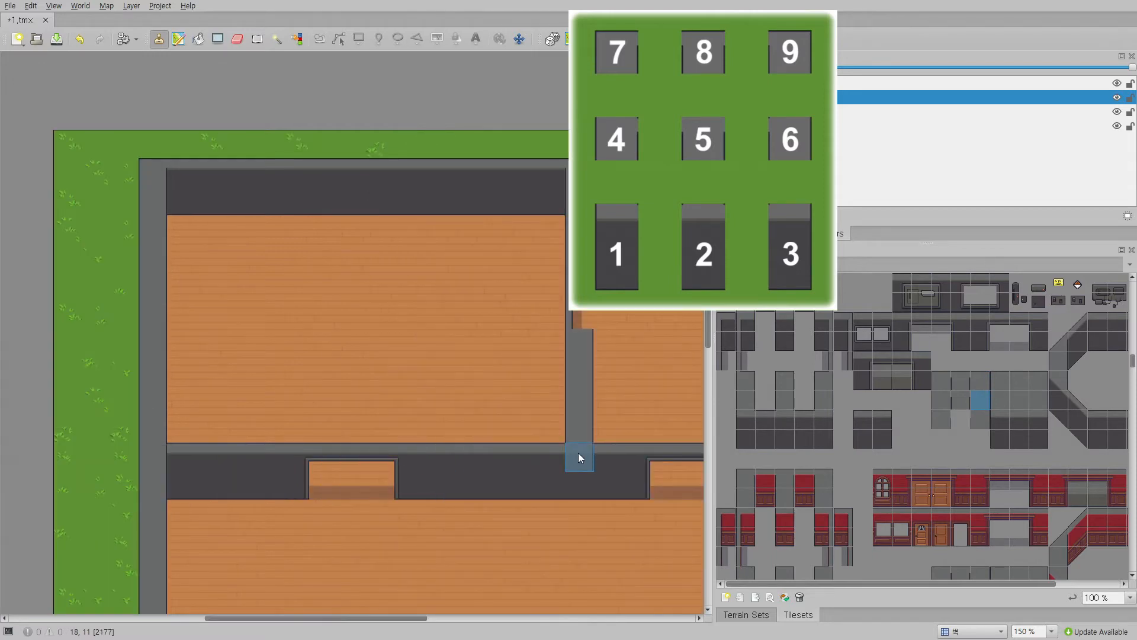
pyautogui.moveTo(578, 453); pyautogui.dragTo(578, 472, button='right')
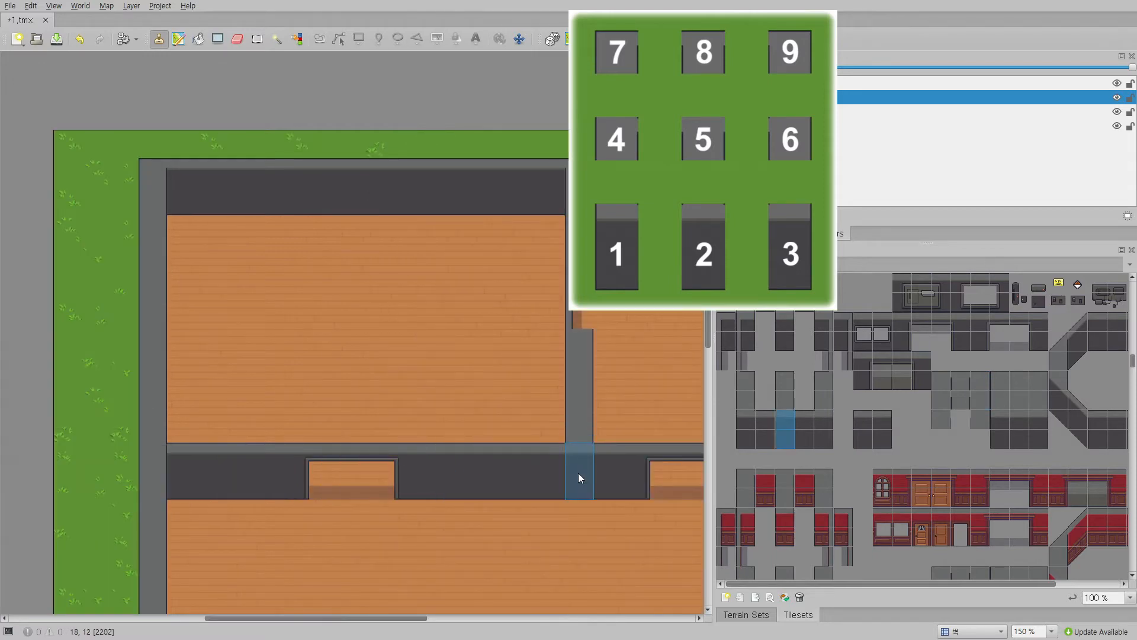
pyautogui.rightClick(147, 477)
pyautogui.scroll(-5, 159, 503)
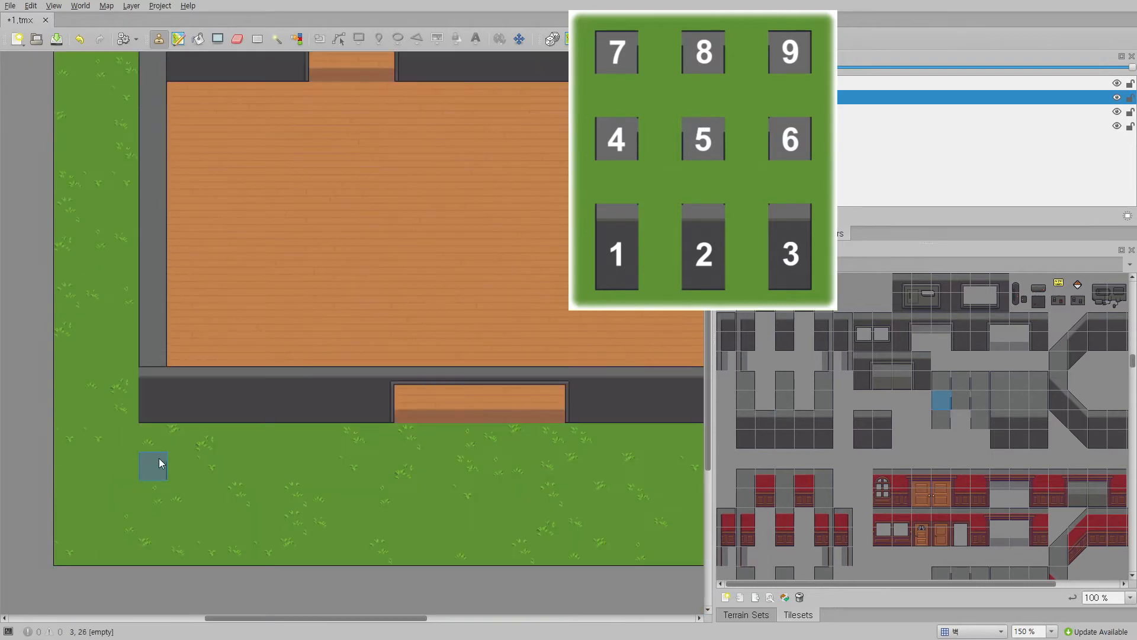
pyautogui.moveTo(157, 411); pyautogui.dragTo(155, 392, button='right')
pyautogui.keyDown('shift'); pyautogui.hscroll(5, 297, 407); pyautogui.keyUp('shift')
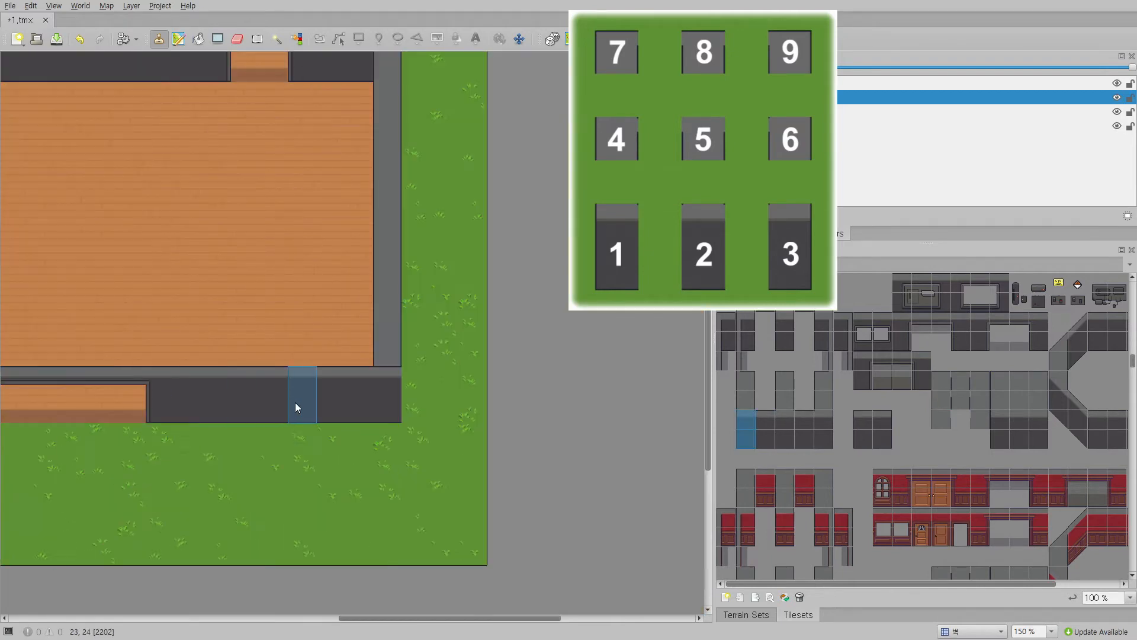
pyautogui.rightClick(364, 400)
# Step: Look over the joined walls of all three rooms and bring the whole map into view
pyautogui.keyDown('ctrl'); pyautogui.scroll(-1, 177, 409); pyautogui.keyUp('ctrl')
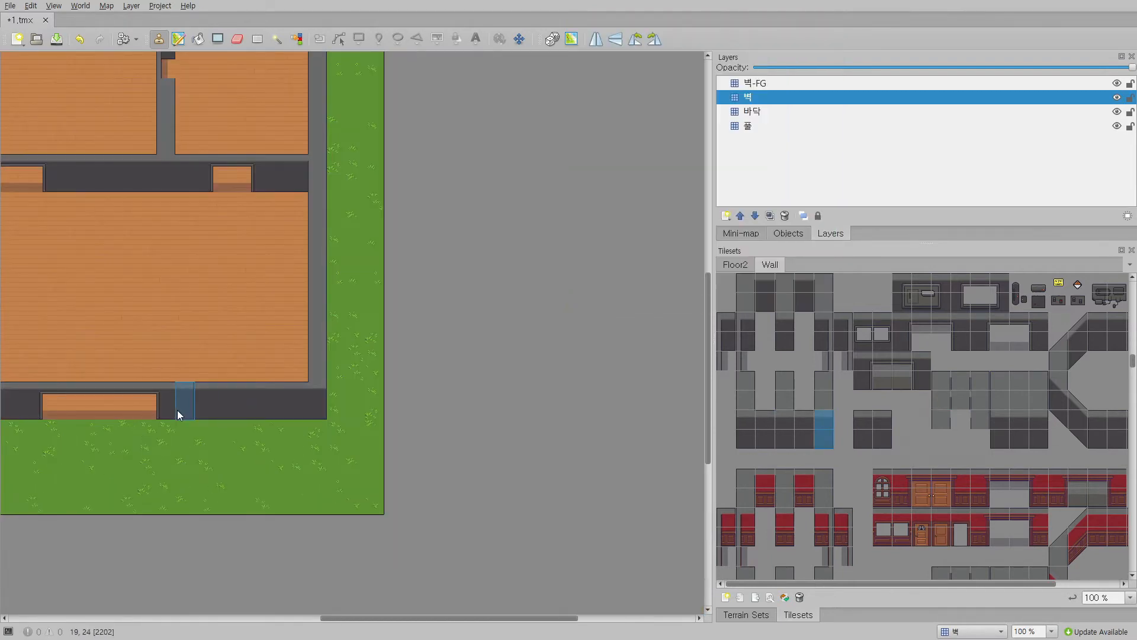
pyautogui.keyDown('shift'); pyautogui.hscroll(-5, 234, 411); pyautogui.keyUp('shift')
pyautogui.scroll(5, 482, 349)
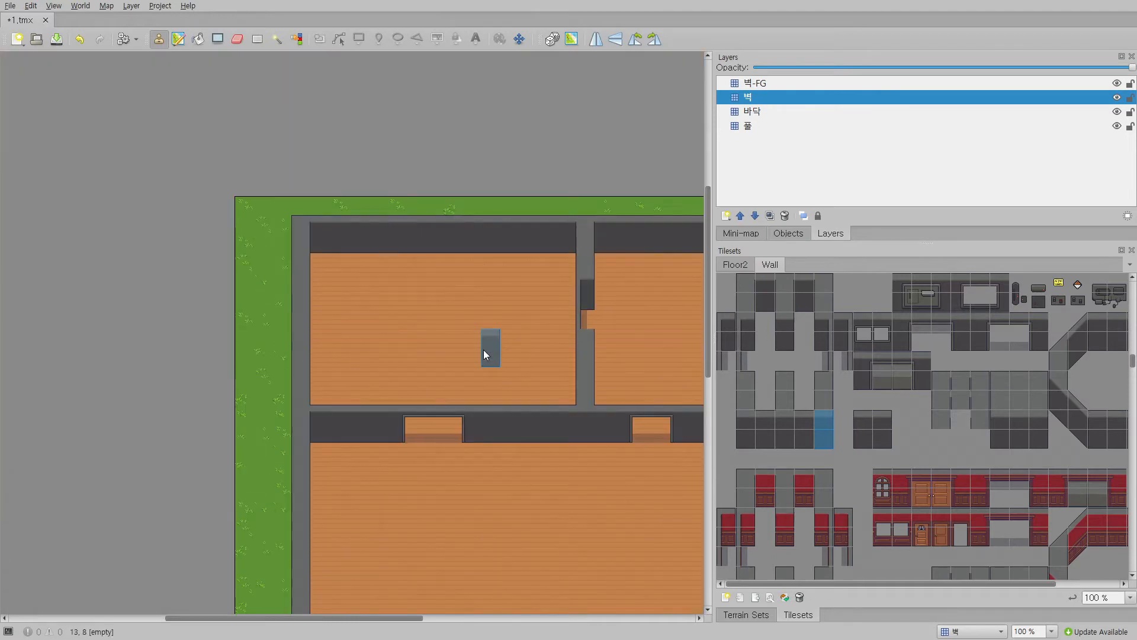
pyautogui.scroll(-3, 484, 350)
pyautogui.keyDown('ctrl'); pyautogui.scroll(-1, 483, 350); pyautogui.keyUp('ctrl')
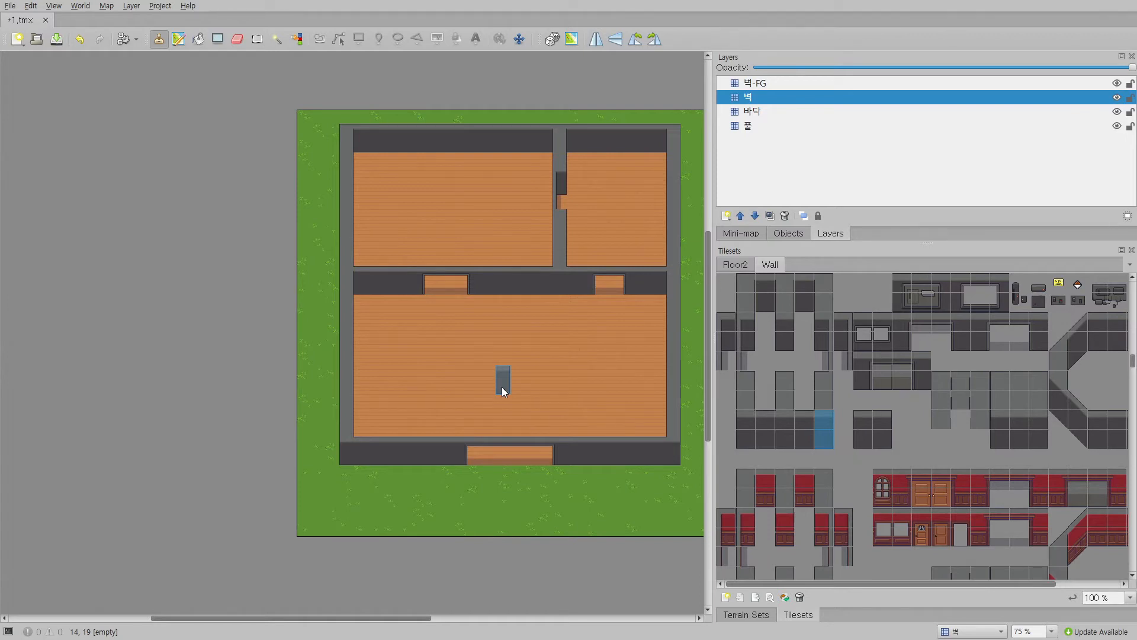
pyautogui.scroll(2, 502, 388)
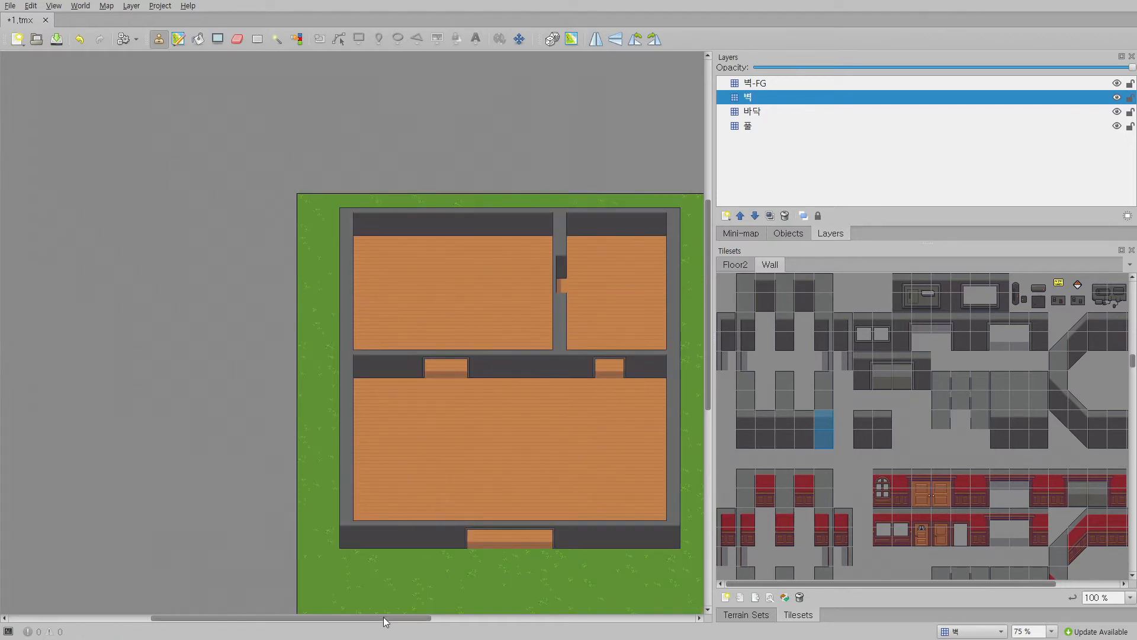
pyautogui.moveTo(384, 618); pyautogui.dragTo(416, 617)
pyautogui.moveTo(416, 452); pyautogui.dragTo(400, 416, button='middle')
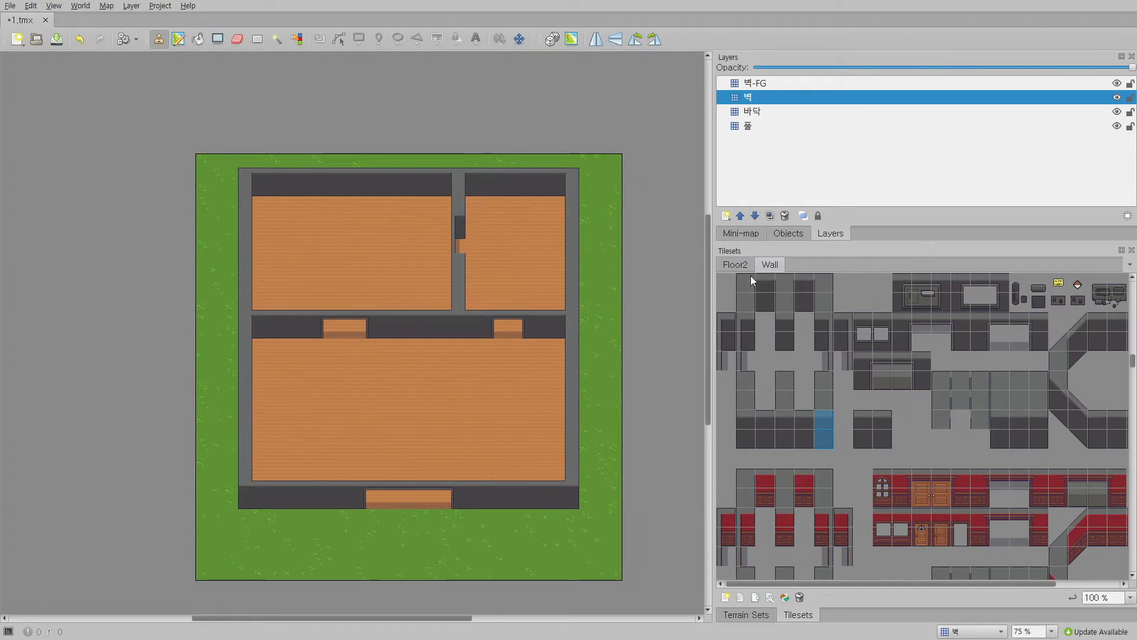
# Step: Add two group layers above the 벽 layer and name the upper one 포어그라운드
pyautogui.click(726, 216)
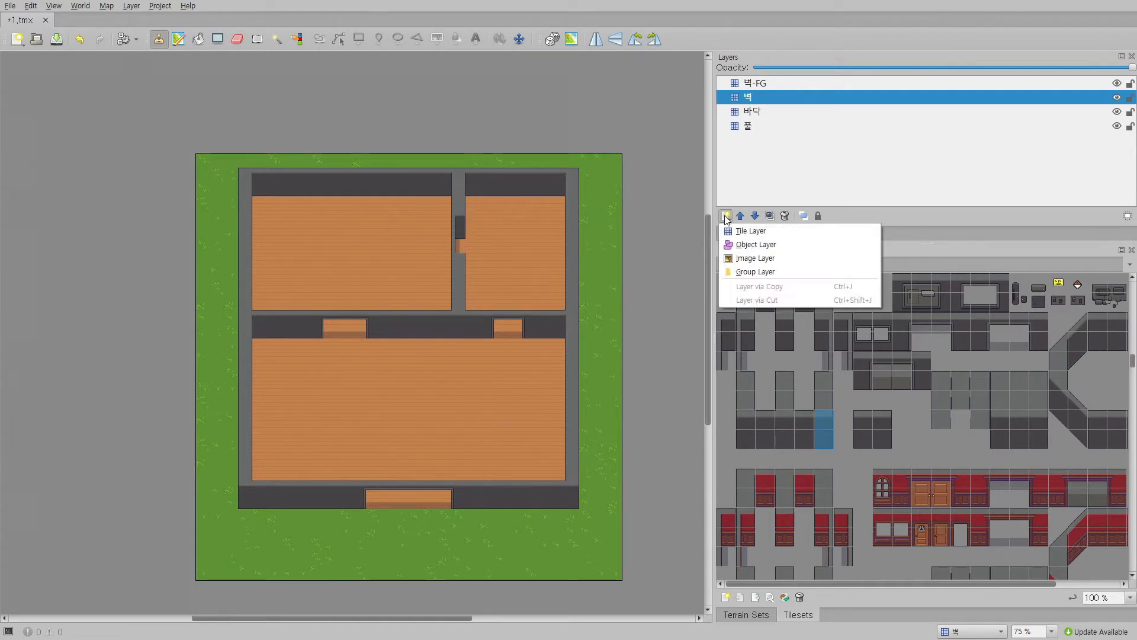
pyautogui.click(778, 274)
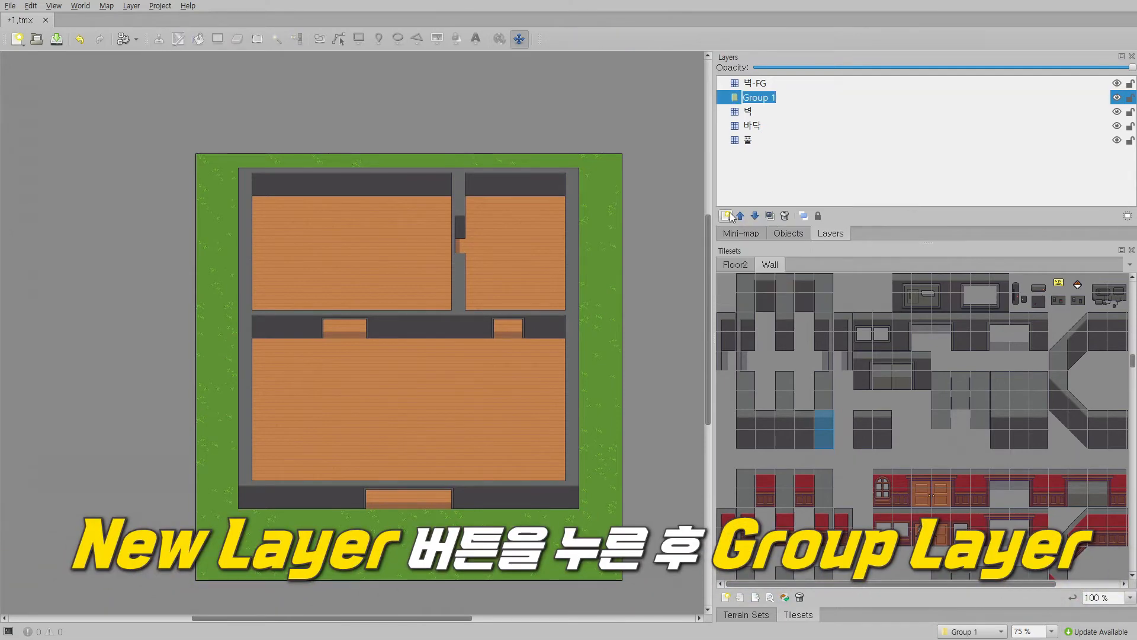
pyautogui.click(727, 216)
pyautogui.click(761, 271)
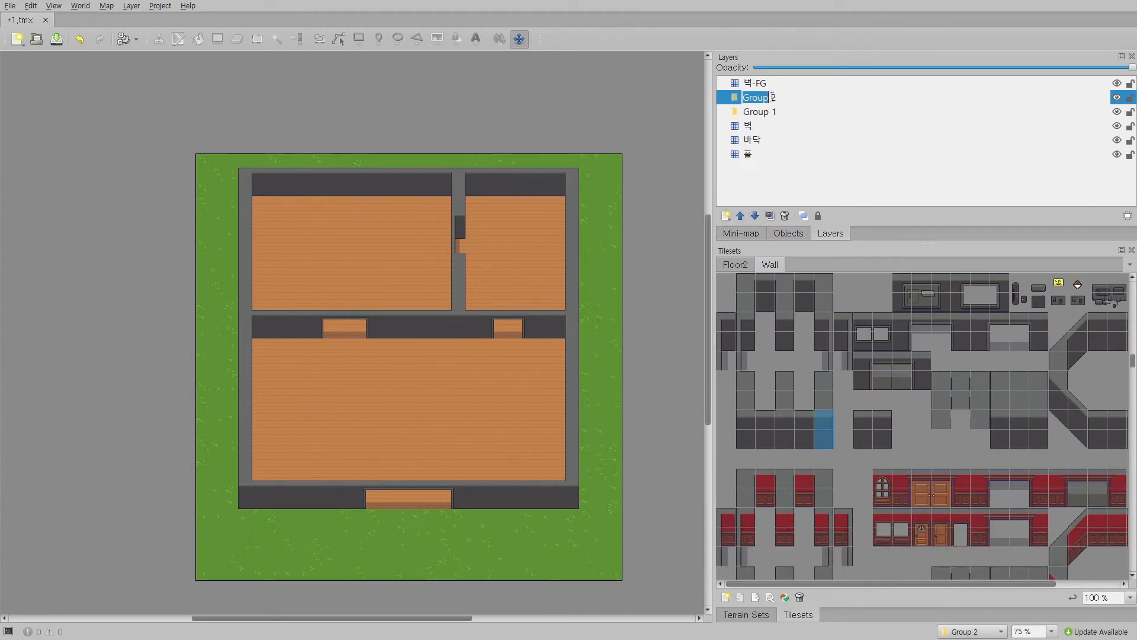
pyautogui.write('포어그라운드')
pyautogui.press('Return')
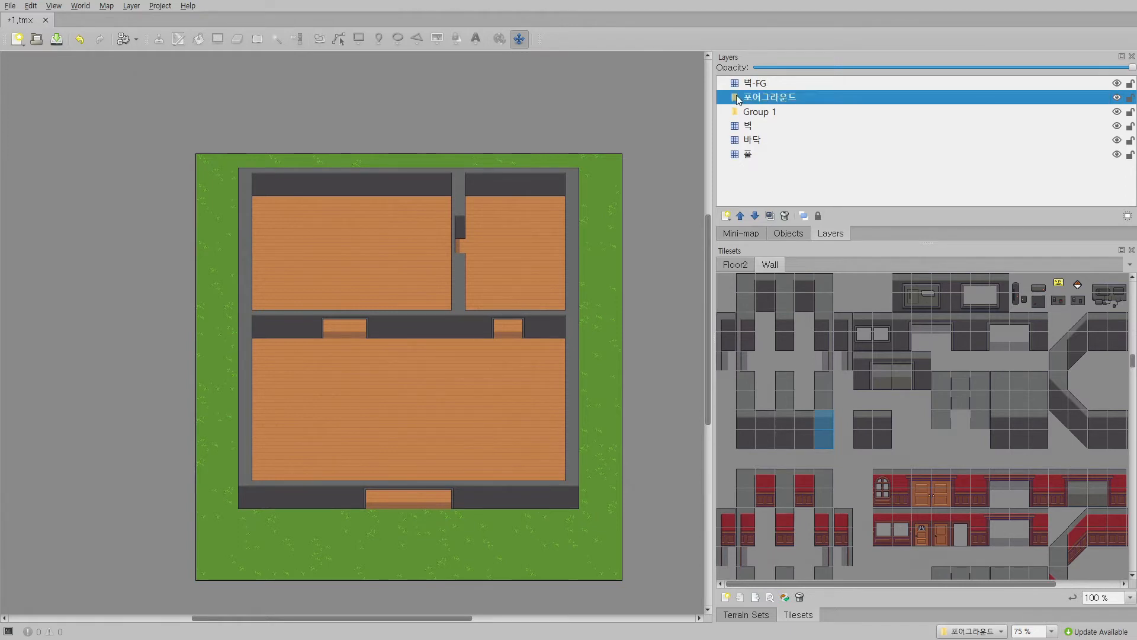
# Step: Rename Group 1 as 백드라운드 and move the 벽, 바닥 and 풀 layers into it
pyautogui.doubleClick(759, 111)
pyautogui.write('백그라운드')
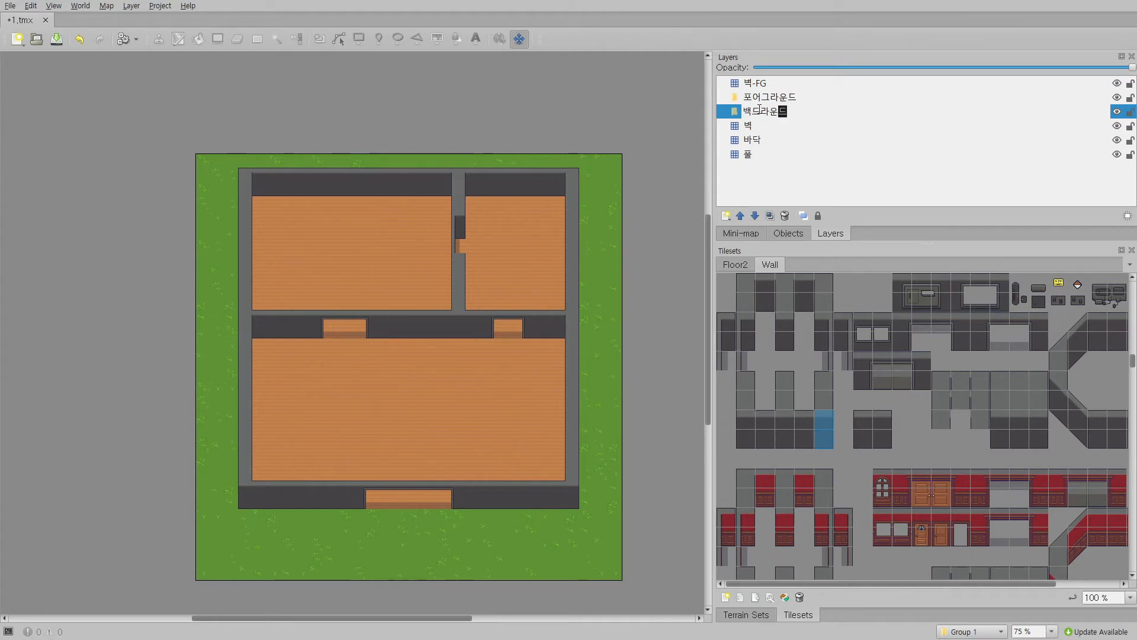
pyautogui.press('Return')
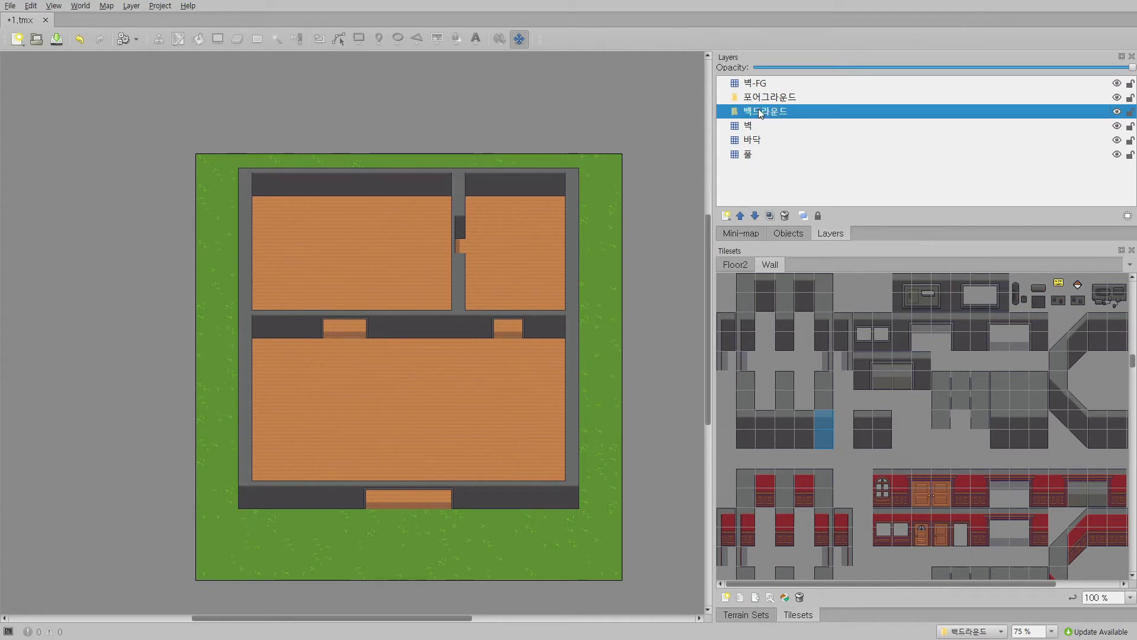
pyautogui.click(750, 155)
pyautogui.keyDown('shift'); pyautogui.click(746, 126); pyautogui.keyUp('shift')
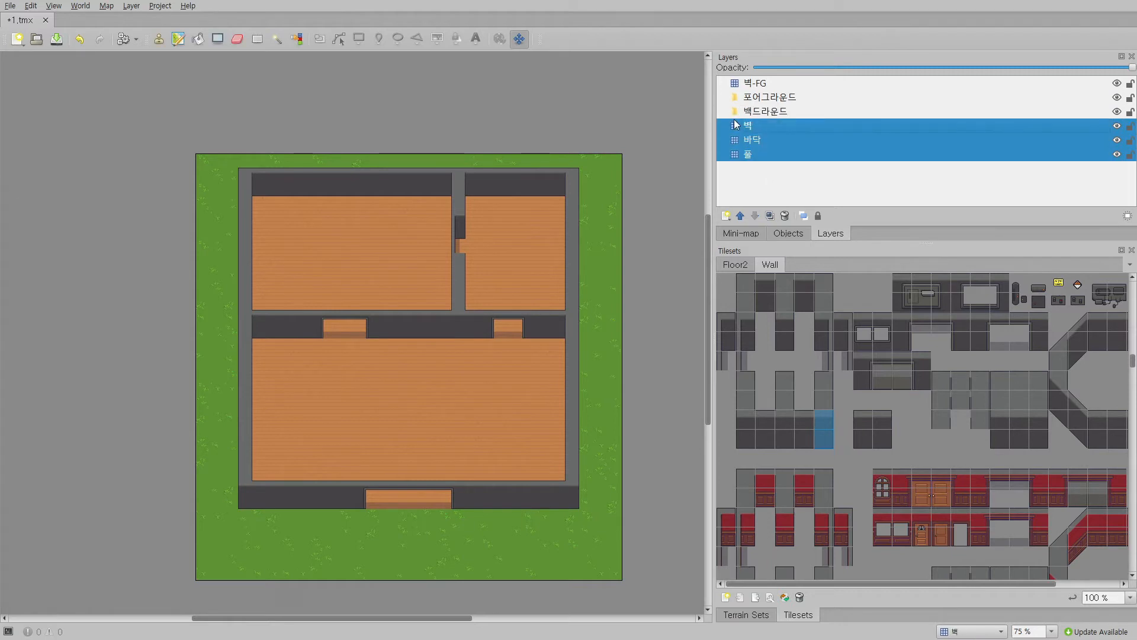
pyautogui.moveTo(746, 126); pyautogui.dragTo(767, 114)
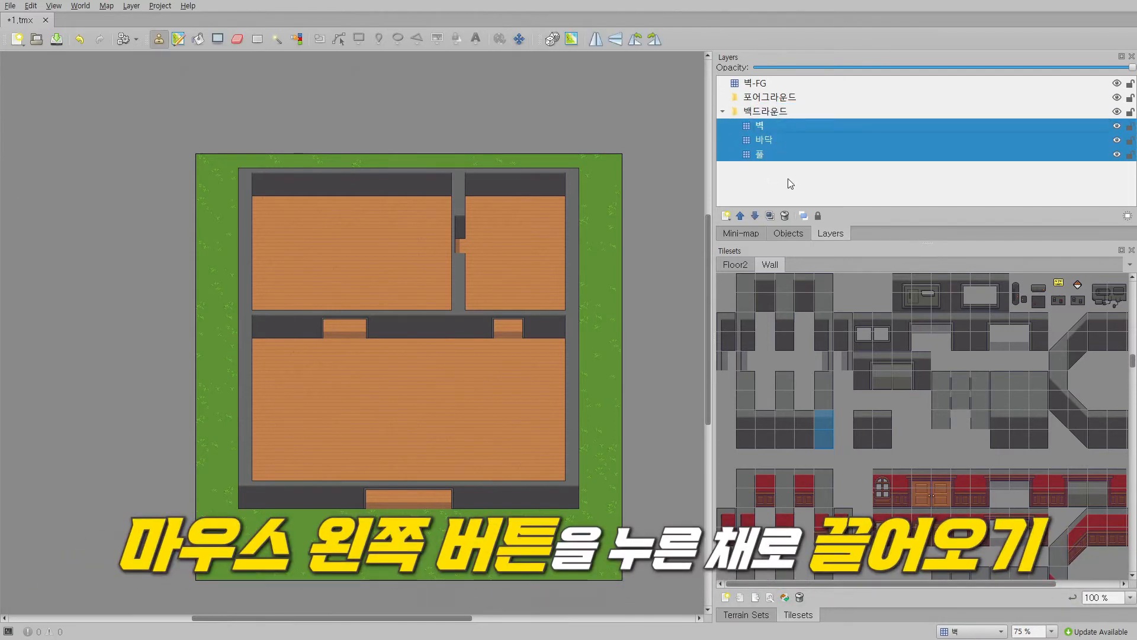
# Step: Correct the lower group layer's name to 백그라운드
pyautogui.click(754, 111)
pyautogui.doubleClick(761, 113)
pyautogui.click(759, 113)
pyautogui.press('BackSpace')
pyautogui.write('그')
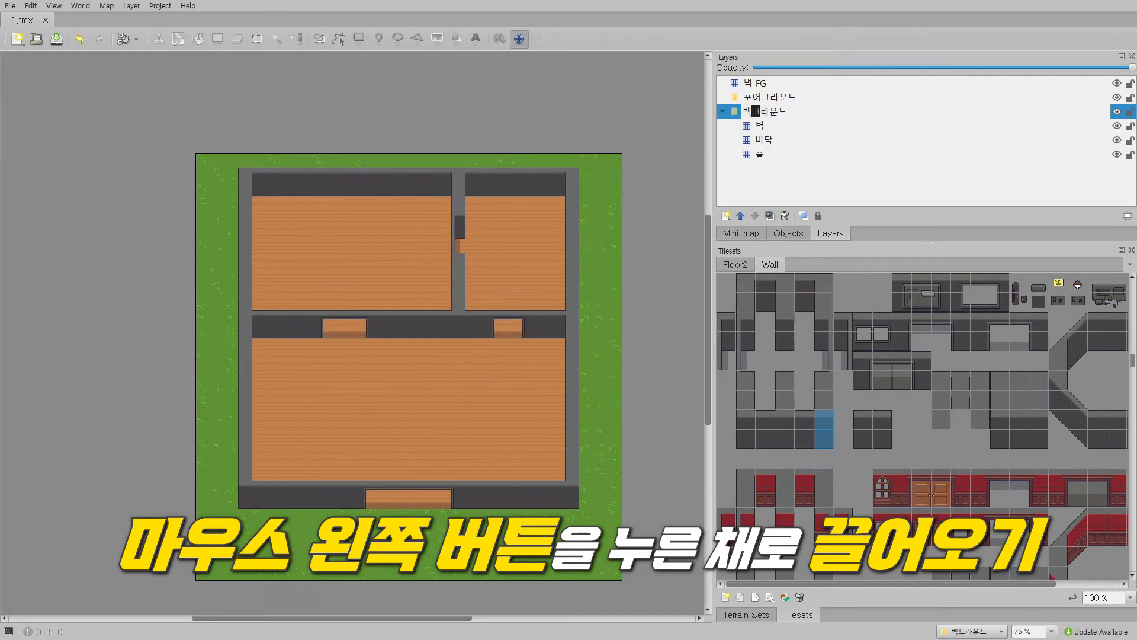
pyautogui.press('Return')
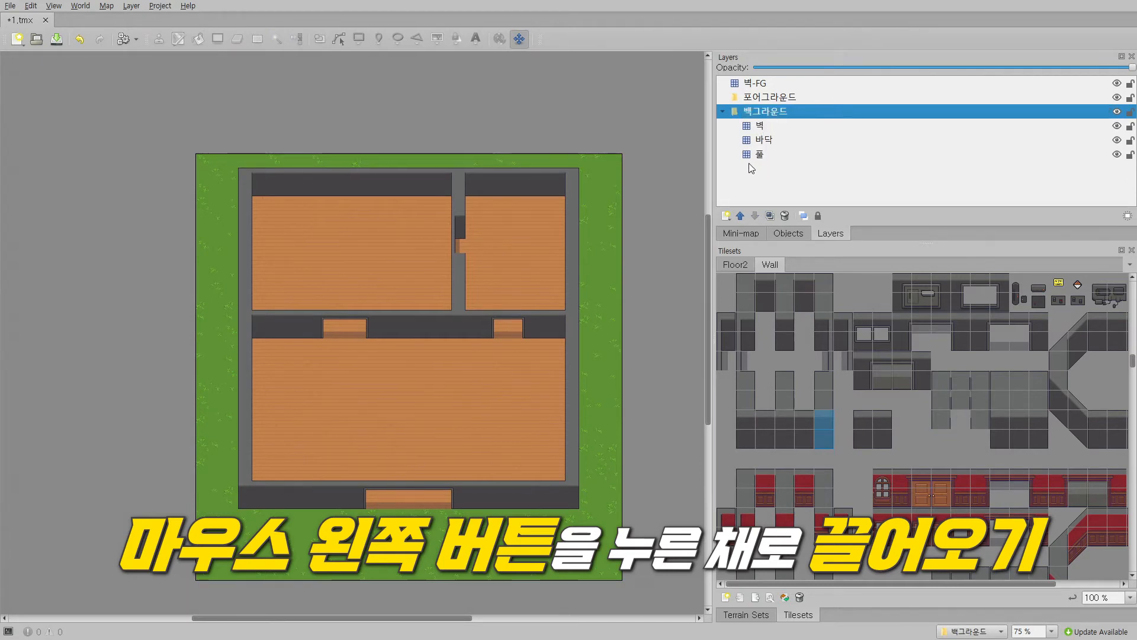
# Step: Collapse and re-expand the 백그라운드 group, and move the 벽-FG layer into the 포어그라운드 group
pyautogui.click(721, 111)
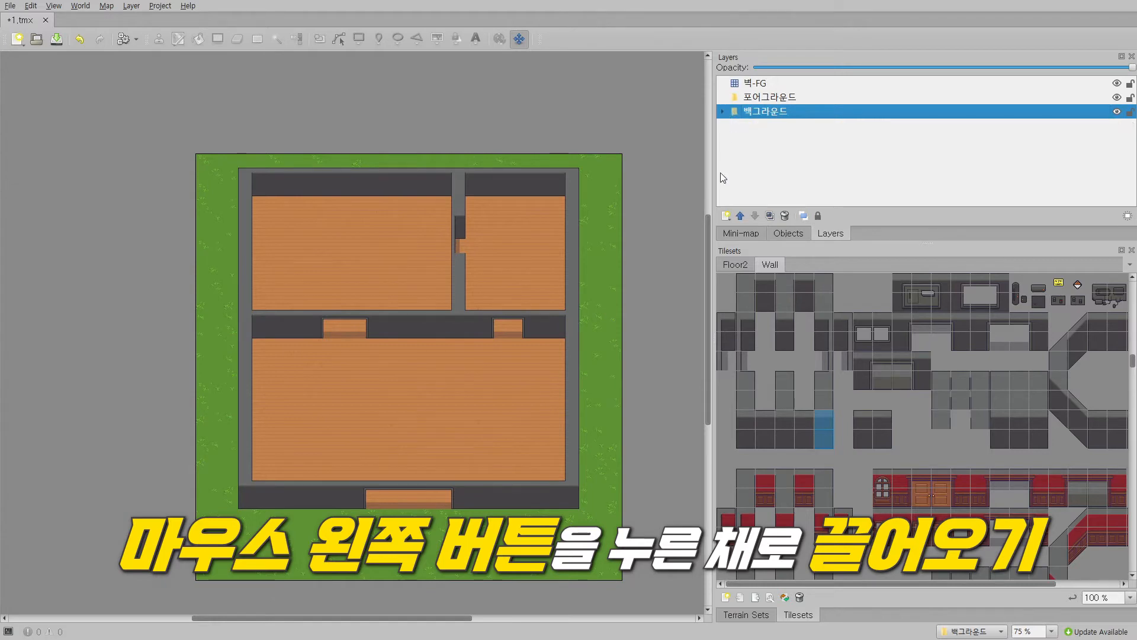
pyautogui.click(722, 111)
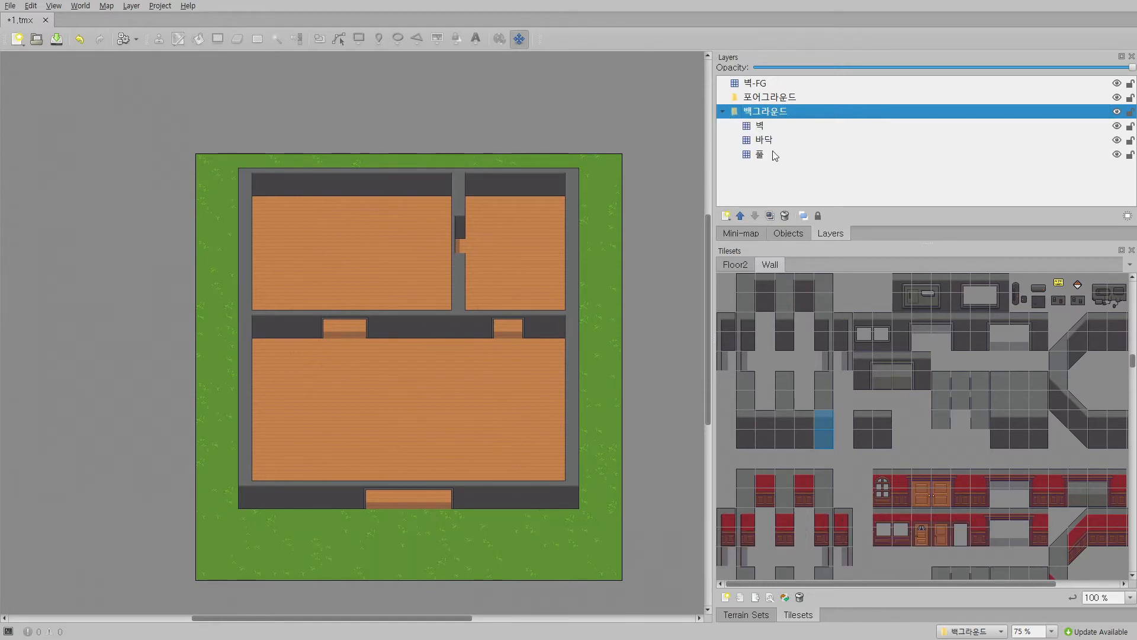
pyautogui.click(778, 86)
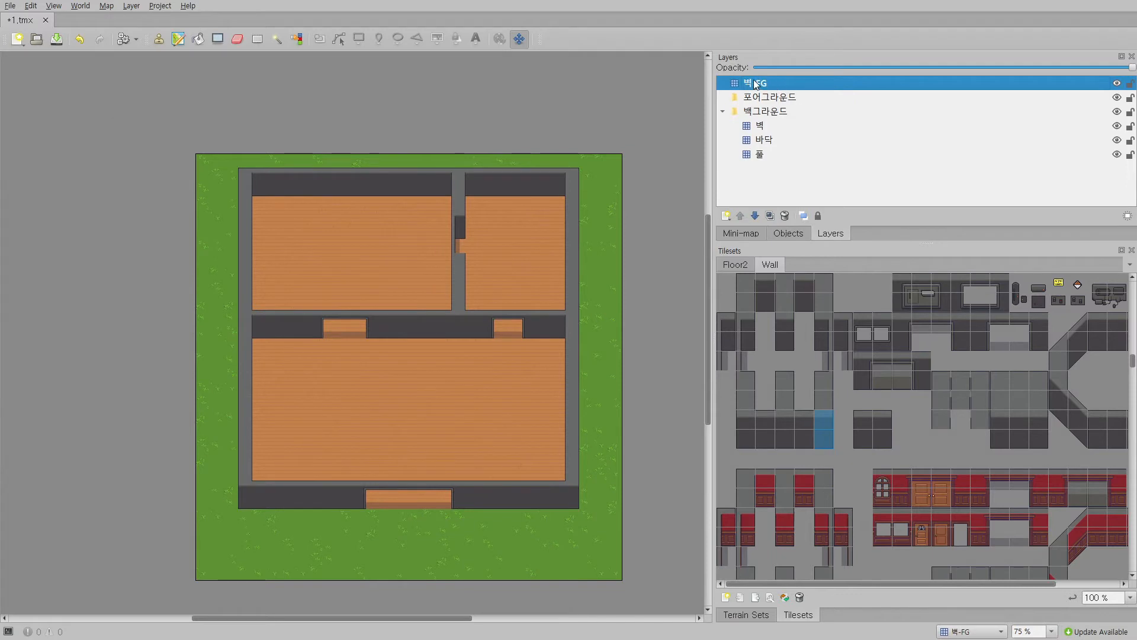
pyautogui.moveTo(779, 89); pyautogui.dragTo(780, 99)
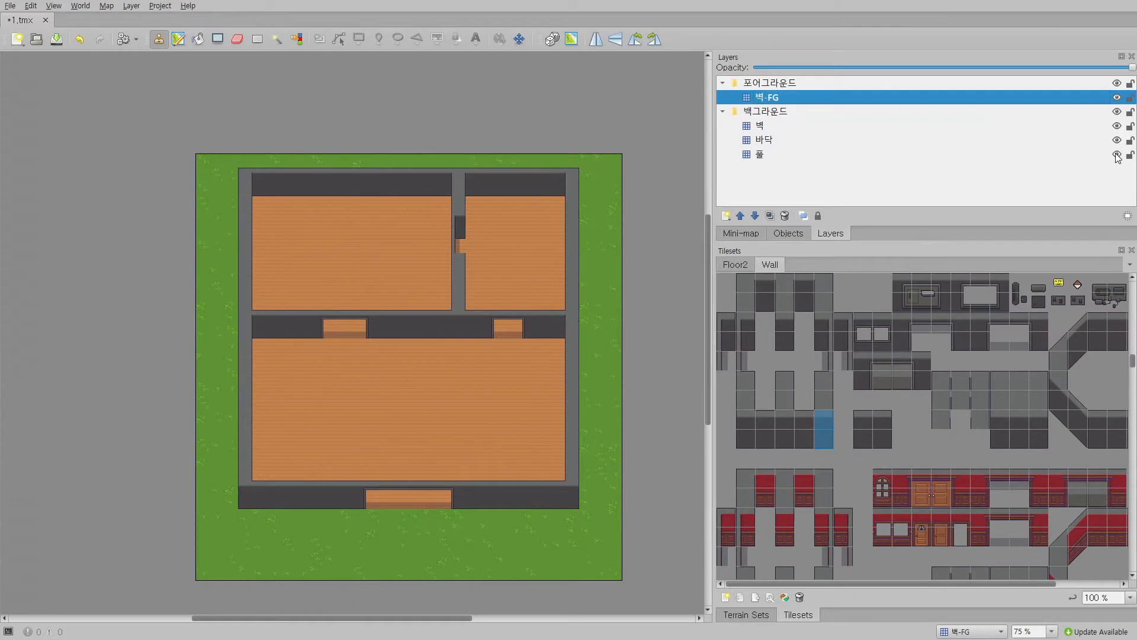
# Step: Hide and show the 풀, 바닥 and 벽 layers one by one, and the whole 백그라운드 group, to check their contents
pyautogui.click(1117, 155)
pyautogui.click(1117, 156)
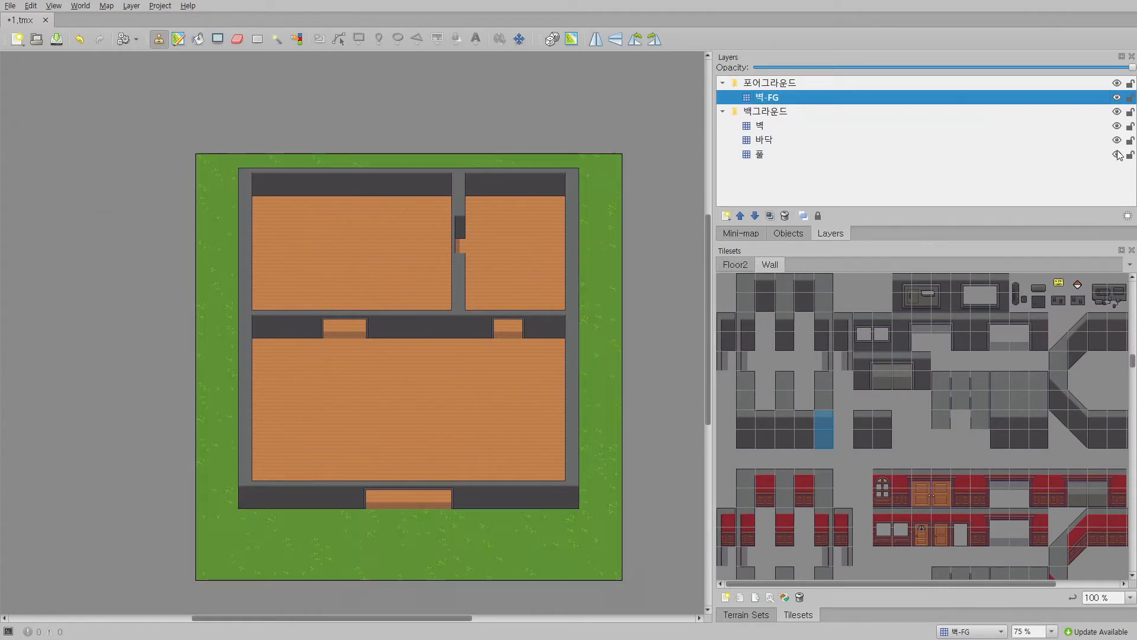
pyautogui.click(1117, 140)
pyautogui.click(1117, 141)
pyautogui.click(1117, 126)
pyautogui.click(1117, 126)
pyautogui.click(1117, 112)
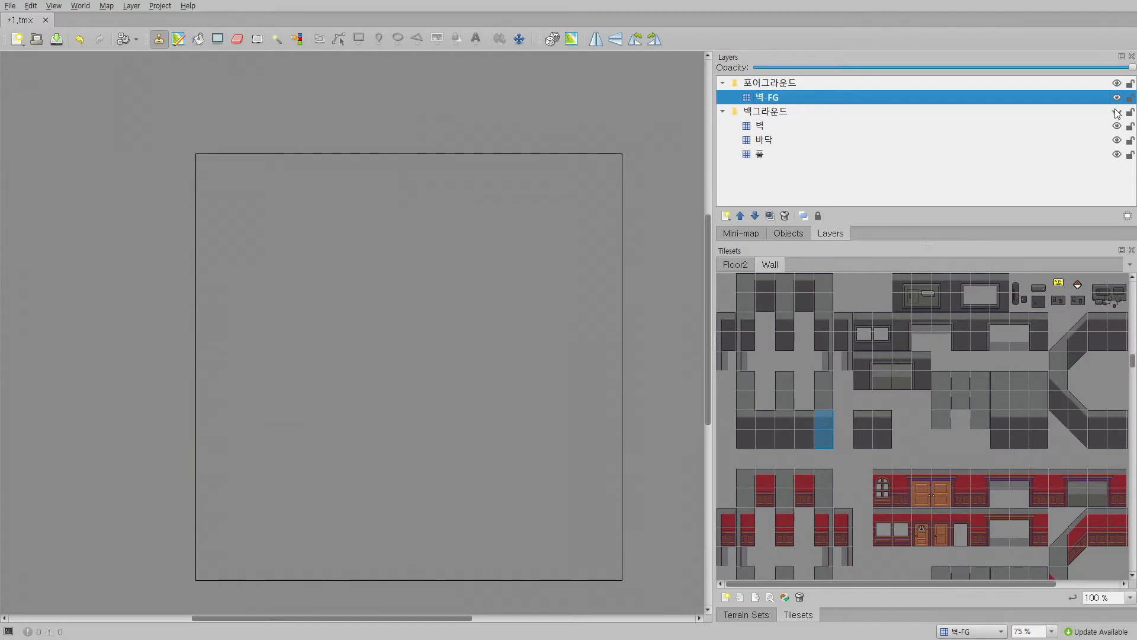
pyautogui.click(1117, 112)
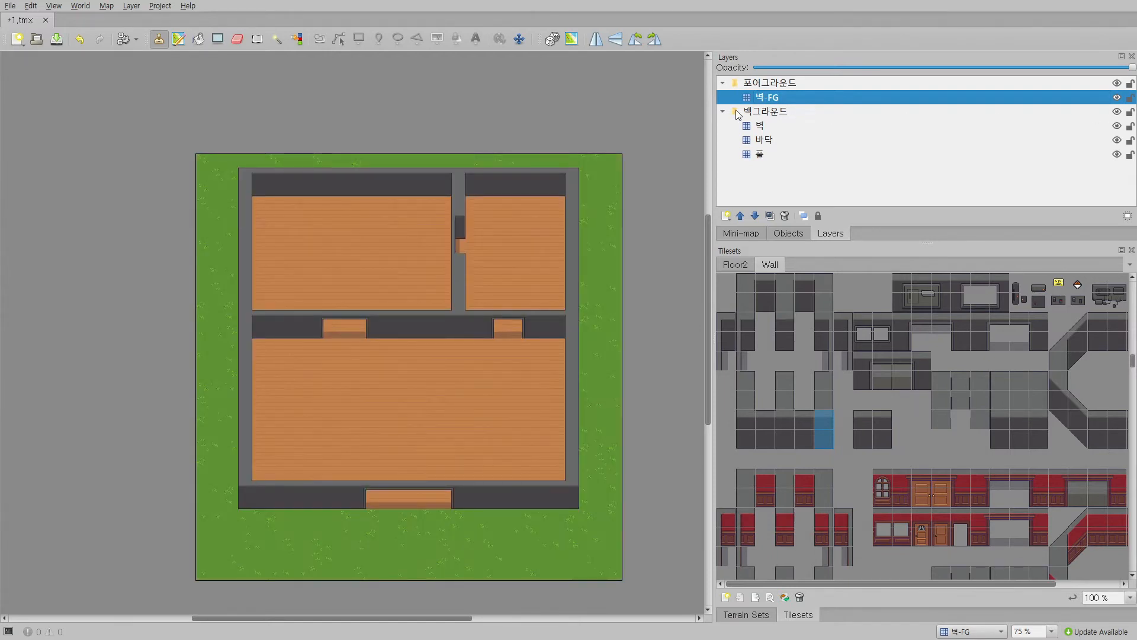
# Step: Activate the 벽-FG layer and preview the first gather_avatars_1.0 character over the bottom entrance, its wall and the upper-left room without placing it
pyautogui.click(783, 84)
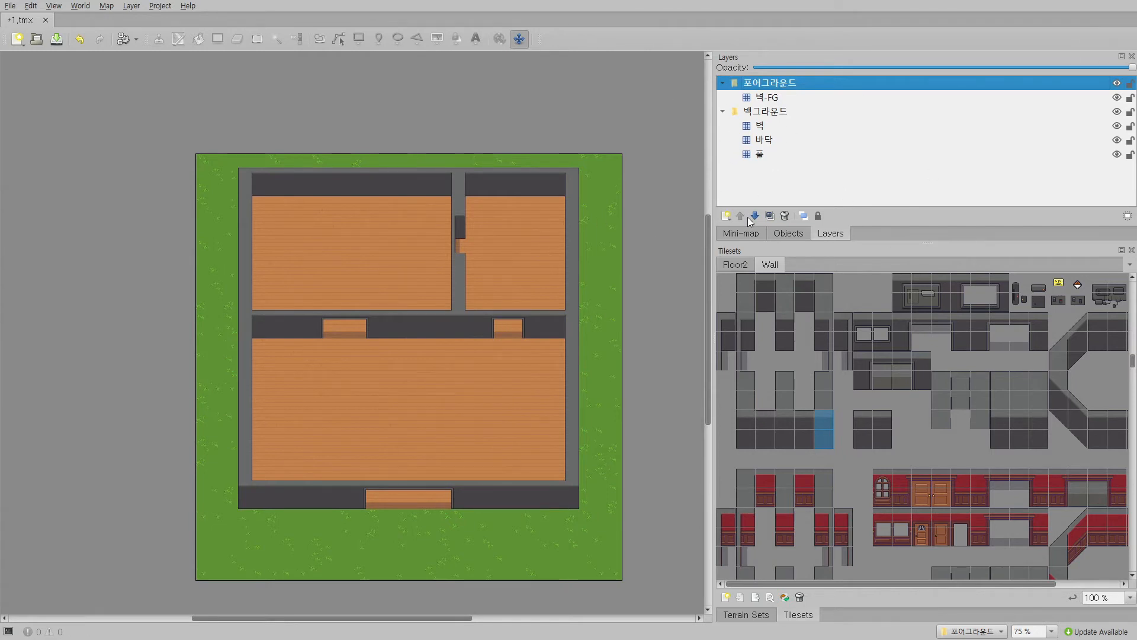
pyautogui.click(770, 97)
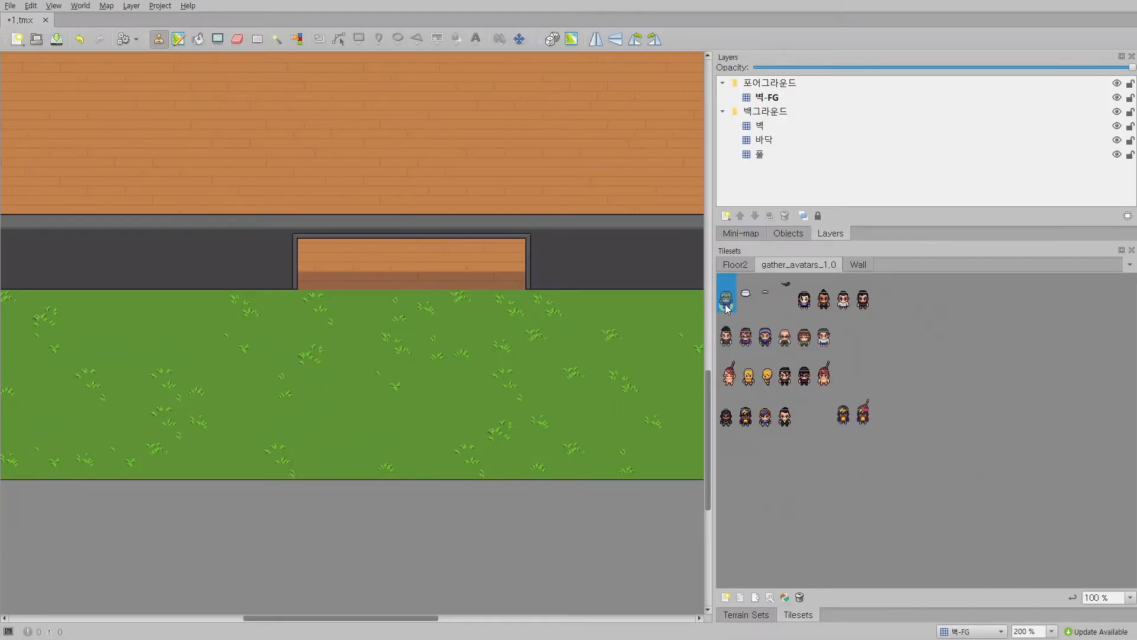
pyautogui.keyDown('ctrl'); pyautogui.scroll(1, 398, 356); pyautogui.keyUp('ctrl')
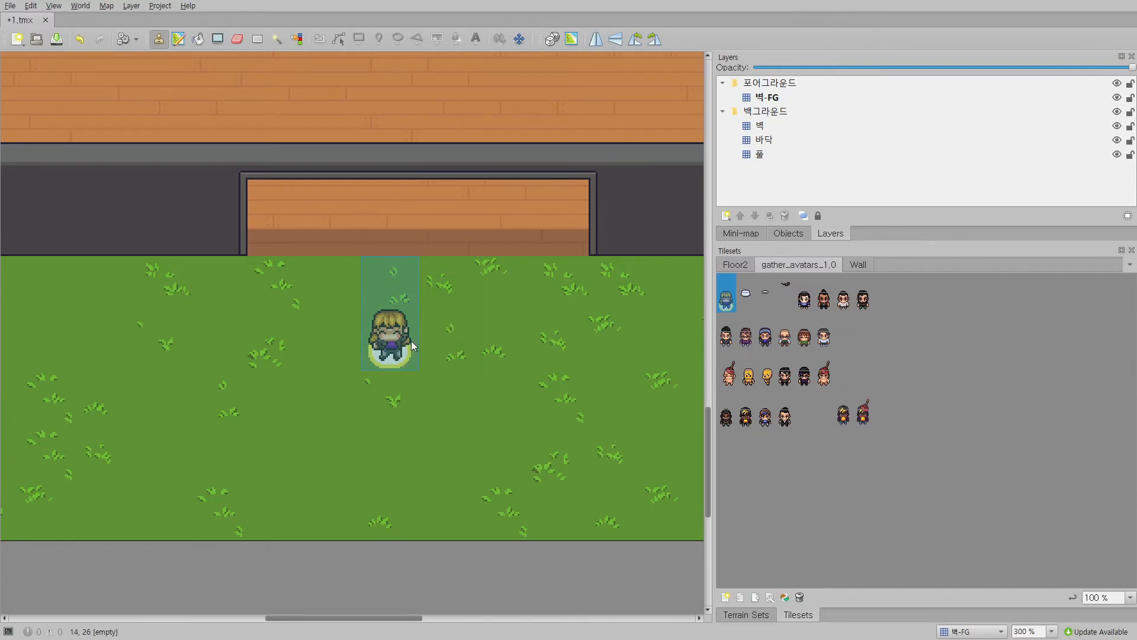
pyautogui.scroll(3, 411, 340)
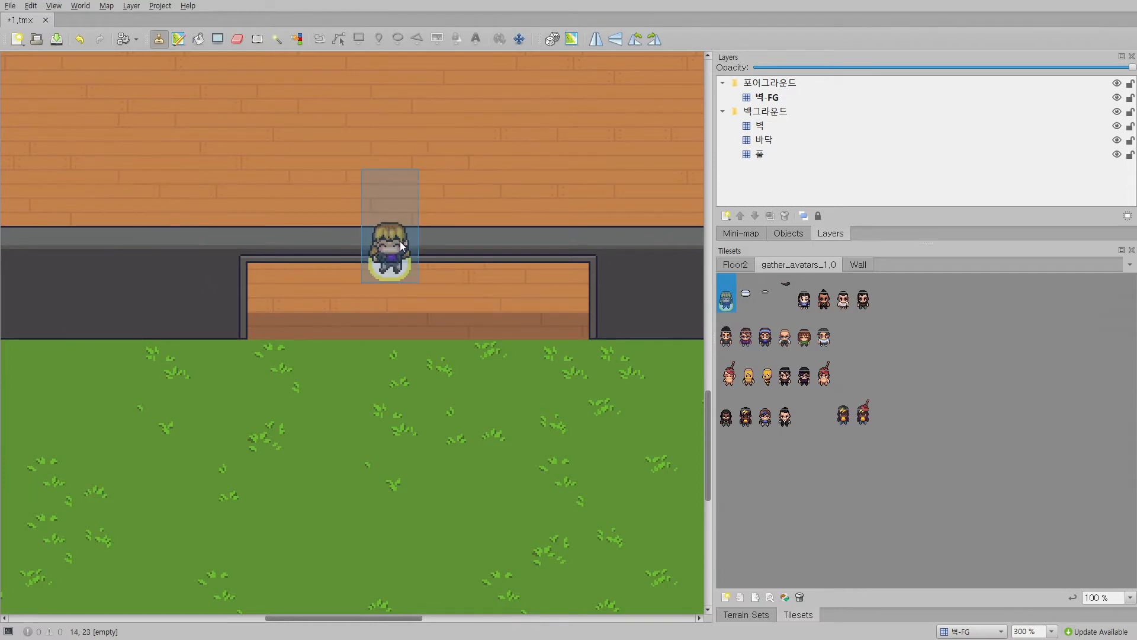
pyautogui.scroll(10, 410, 283)
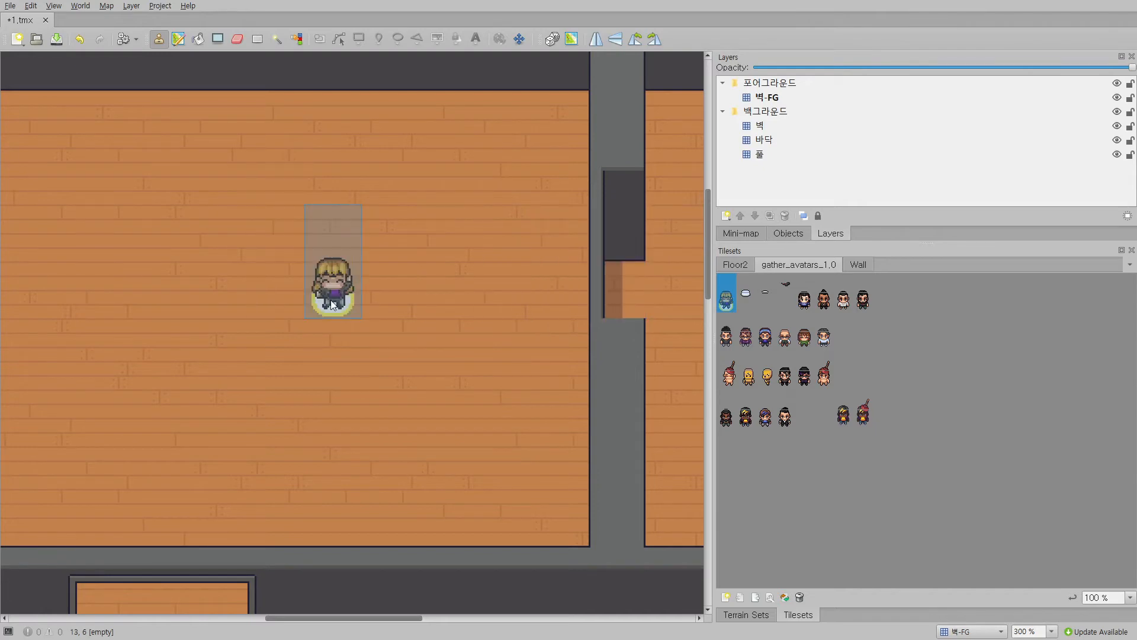
# Step: Erase the upper tile row of the top, middle and bottom horizontal walls from the 벽 layer
pyautogui.scroll(5, 330, 300)
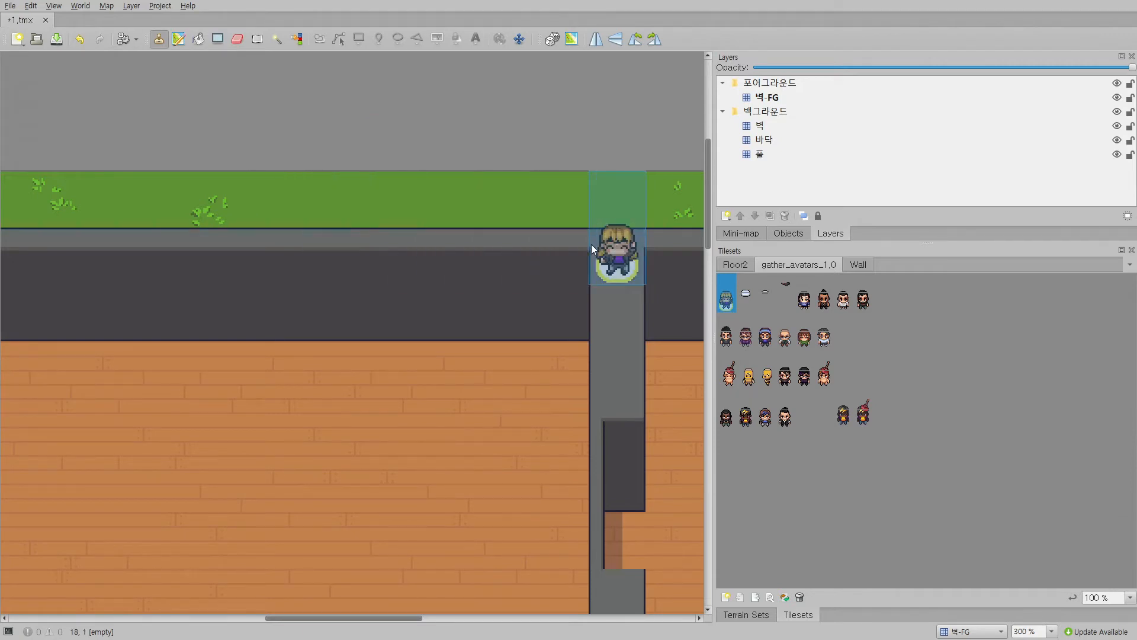
pyautogui.keyDown('ctrl'); pyautogui.scroll(-4, 475, 357); pyautogui.keyUp('ctrl')
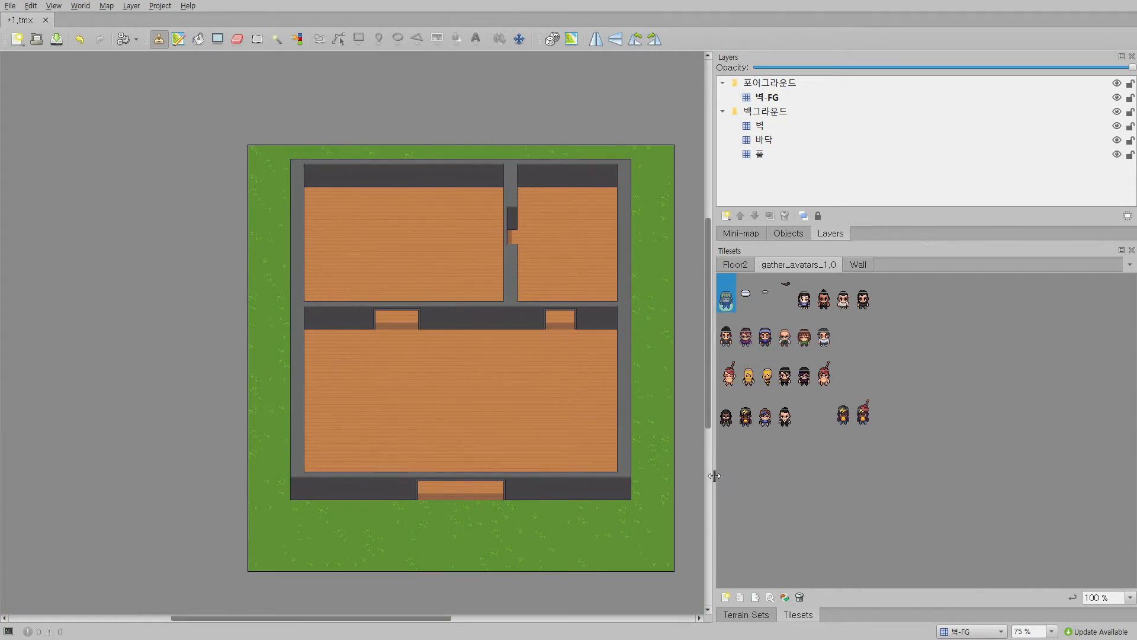
pyautogui.click(763, 126)
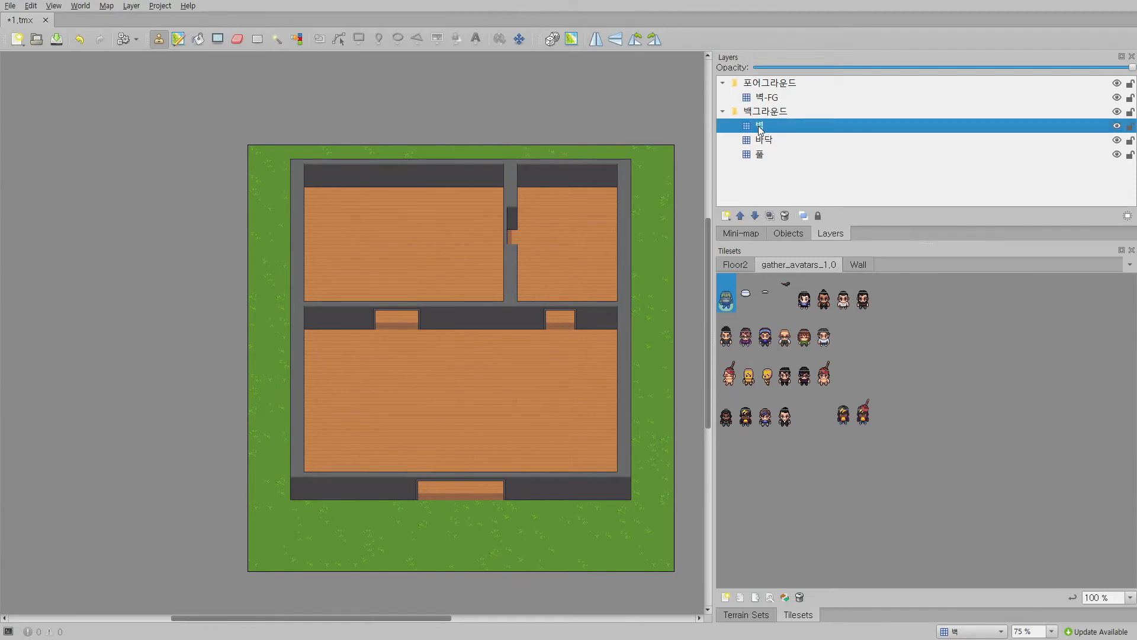
pyautogui.click(237, 39)
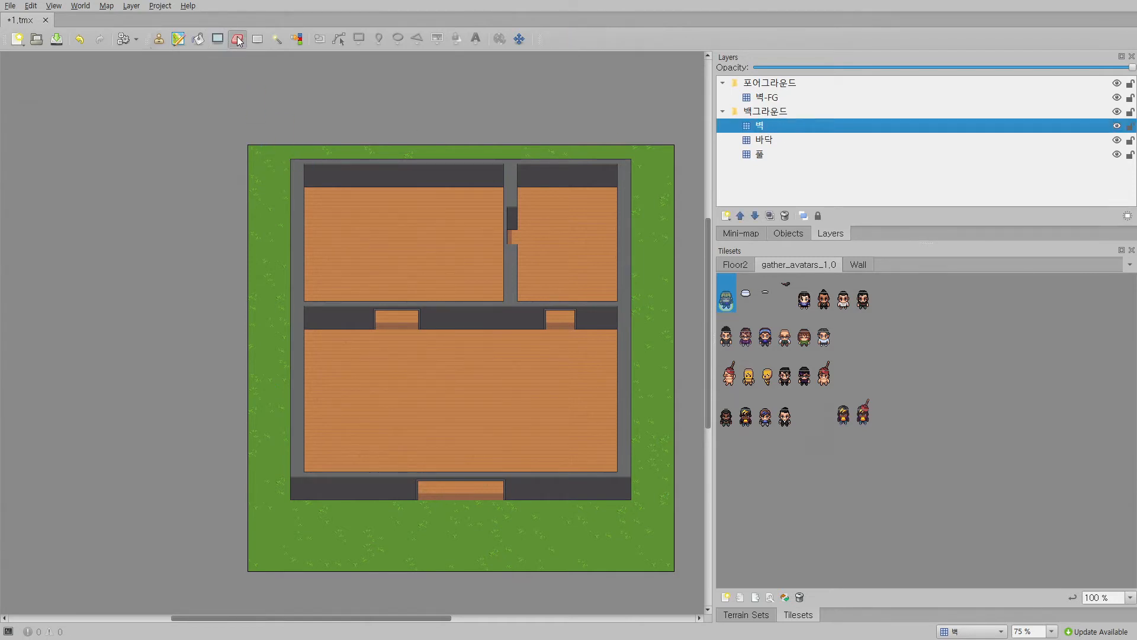
pyautogui.moveTo(293, 166); pyautogui.dragTo(403, 169)
pyautogui.moveTo(473, 165); pyautogui.dragTo(536, 163)
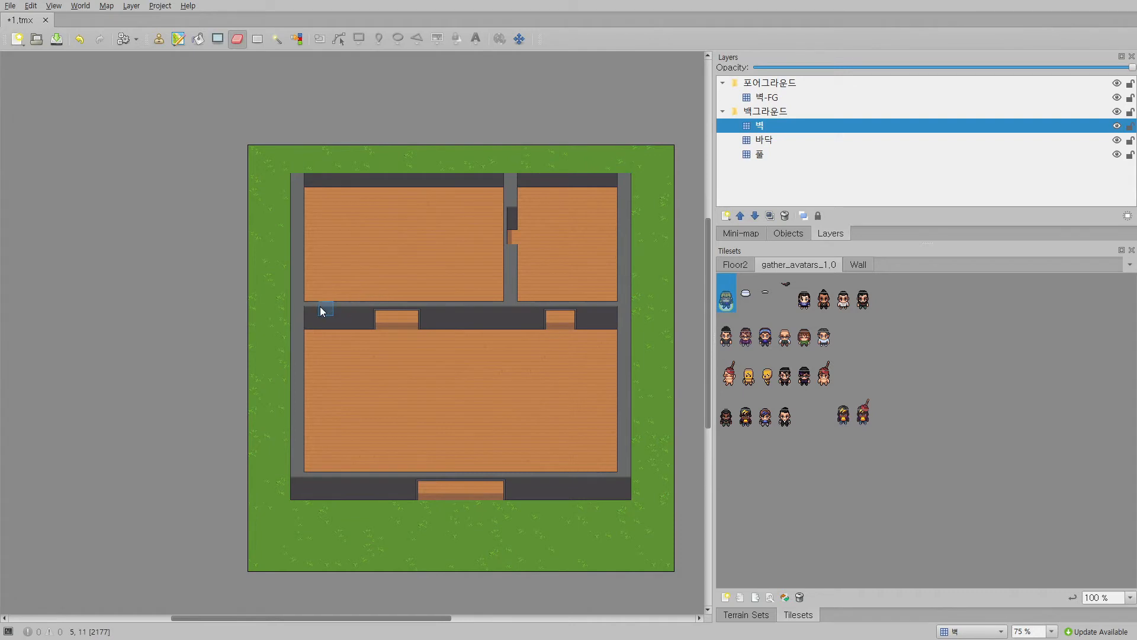
pyautogui.moveTo(316, 311); pyautogui.dragTo(551, 306)
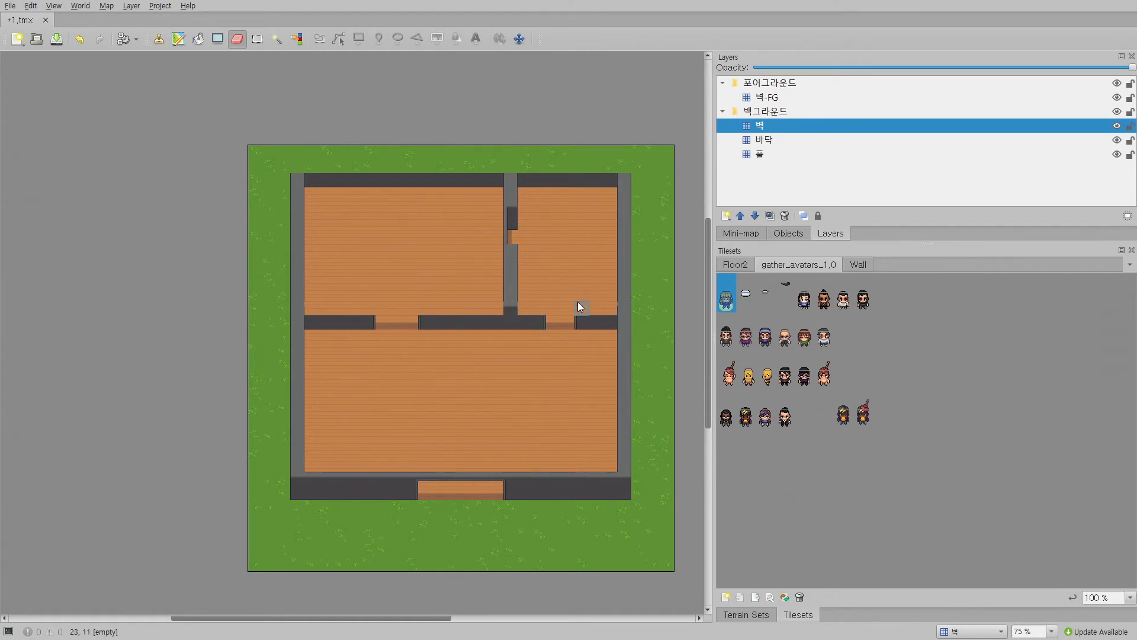
pyautogui.moveTo(317, 478); pyautogui.dragTo(560, 477)
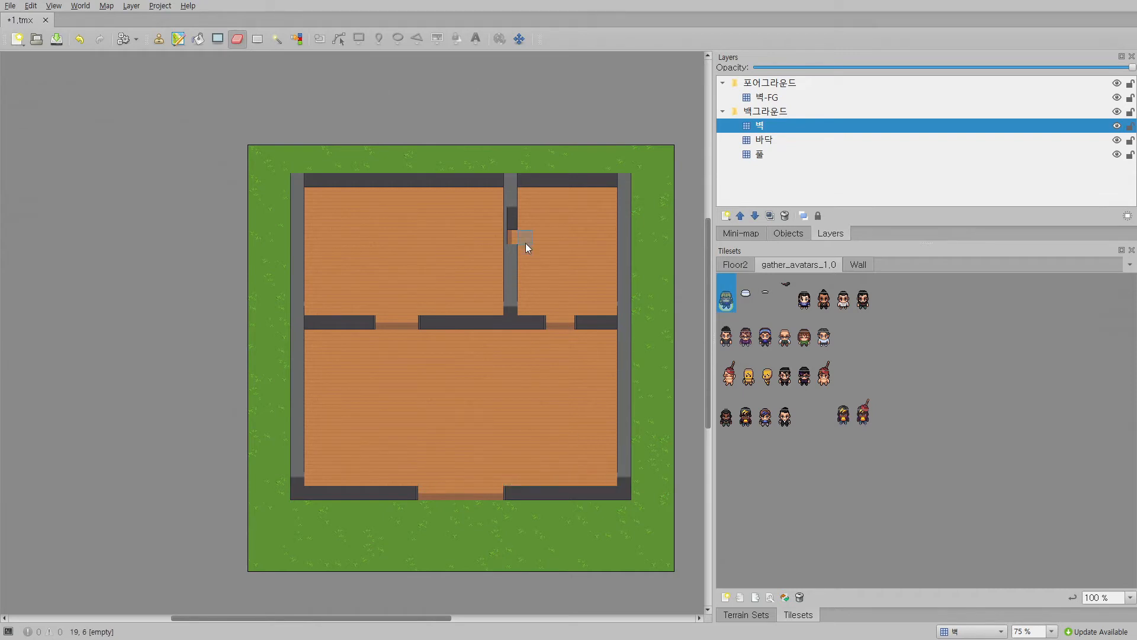
# Step: Erase the two doorway tiles of the vertical divider wall between the upper rooms from the 벽 layer
pyautogui.moveTo(511, 236); pyautogui.dragTo(511, 248)
pyautogui.hotkey('ctrl', 'z')
pyautogui.keyDown('ctrl'); pyautogui.scroll(6, 553, 269); pyautogui.keyUp('ctrl')
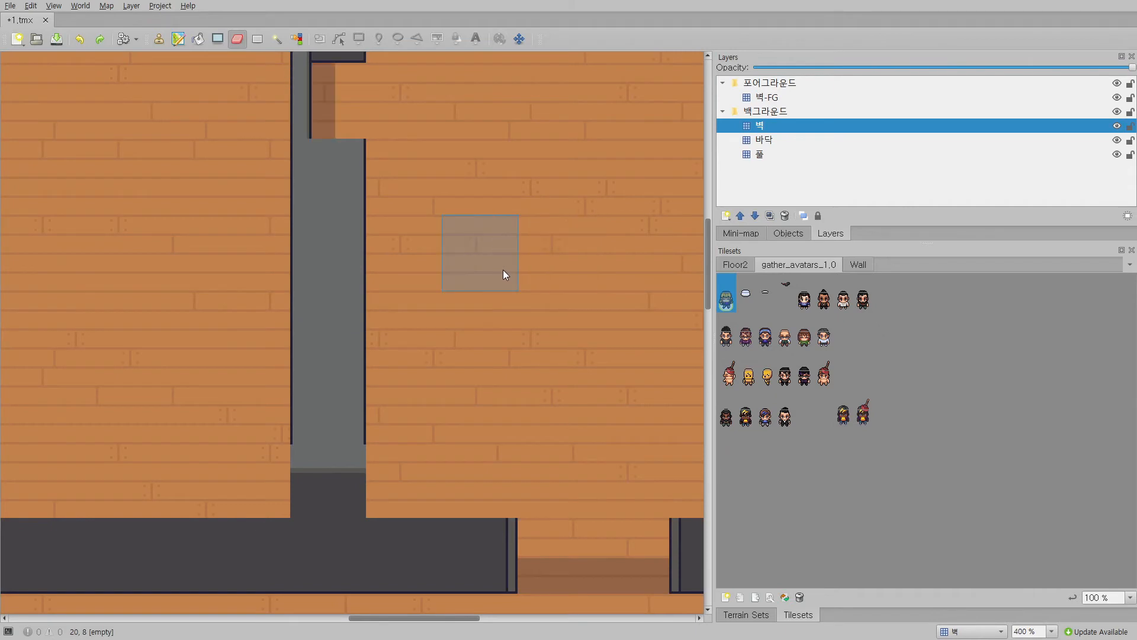
pyautogui.keyDown('ctrl'); pyautogui.scroll(-2, 503, 269); pyautogui.keyUp('ctrl')
pyautogui.scroll(1, 515, 255)
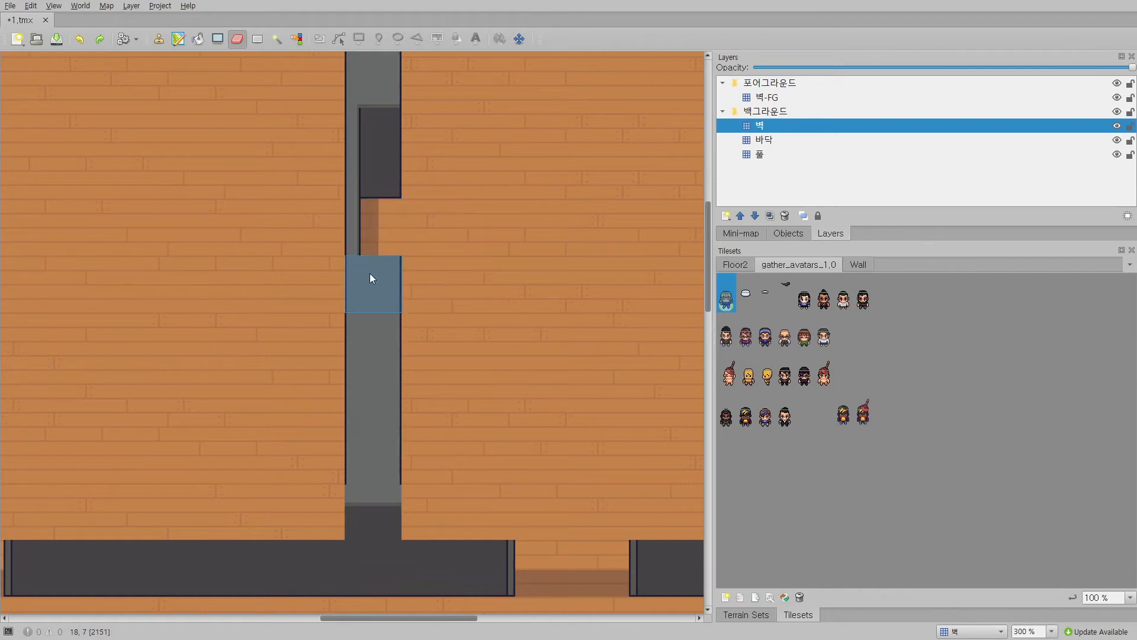
pyautogui.moveTo(367, 224); pyautogui.dragTo(355, 278)
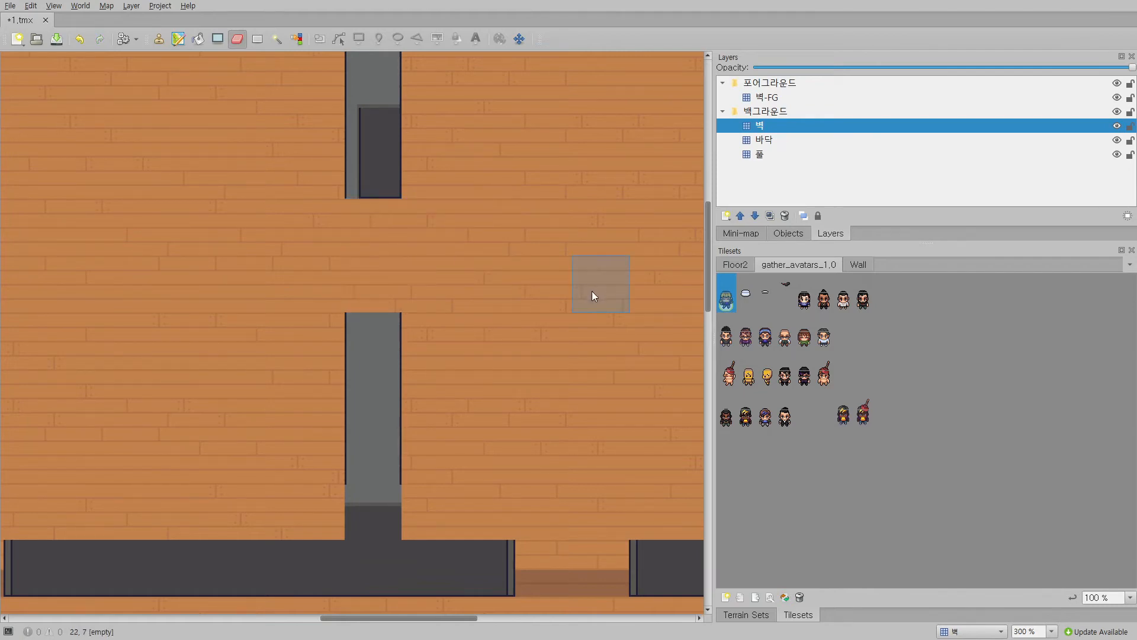
pyautogui.keyDown('ctrl'); pyautogui.scroll(-2, 591, 290); pyautogui.keyUp('ctrl')
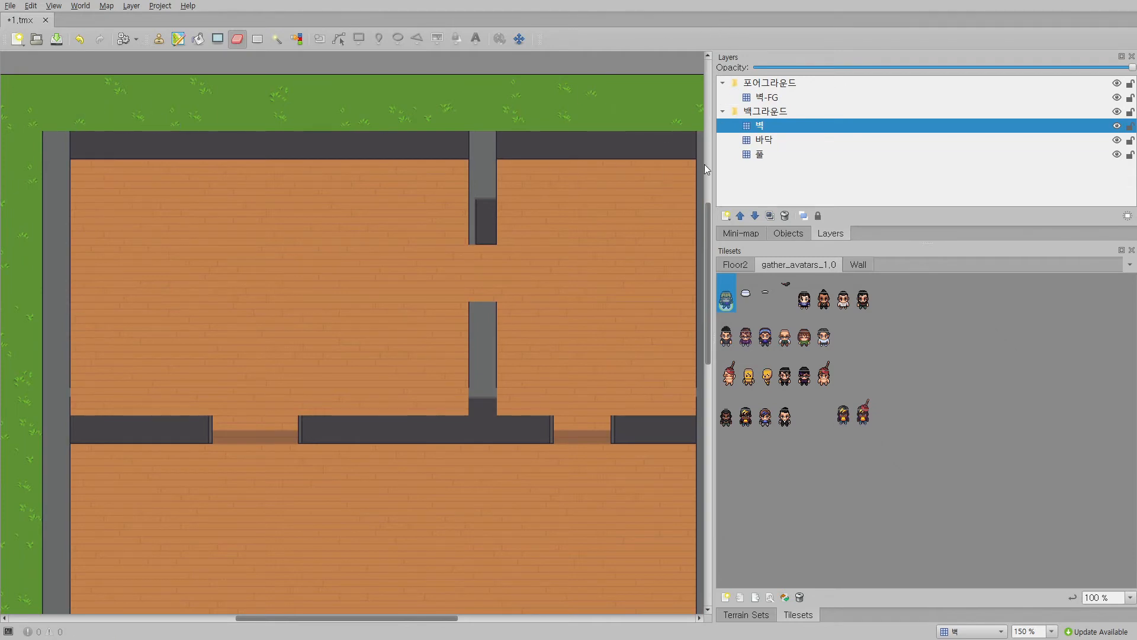
# Step: On the 벽-FG layer, place dark gray Wall tiles capping the upper ends of the left, divider and right vertical walls
pyautogui.click(770, 99)
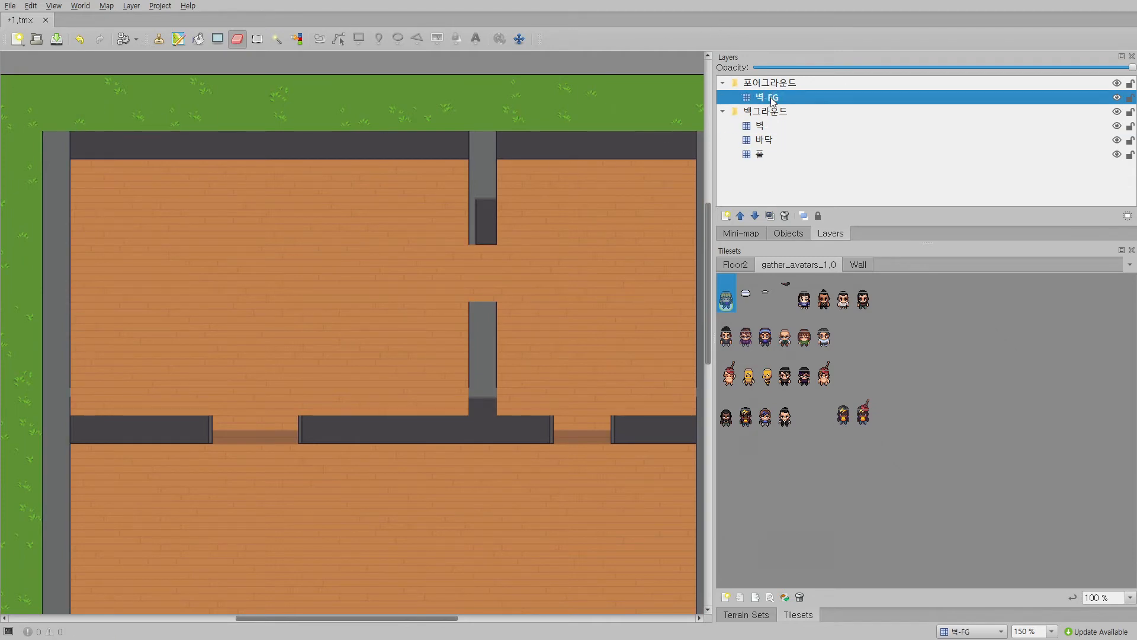
pyautogui.click(865, 266)
pyautogui.scroll(-10, 787, 441)
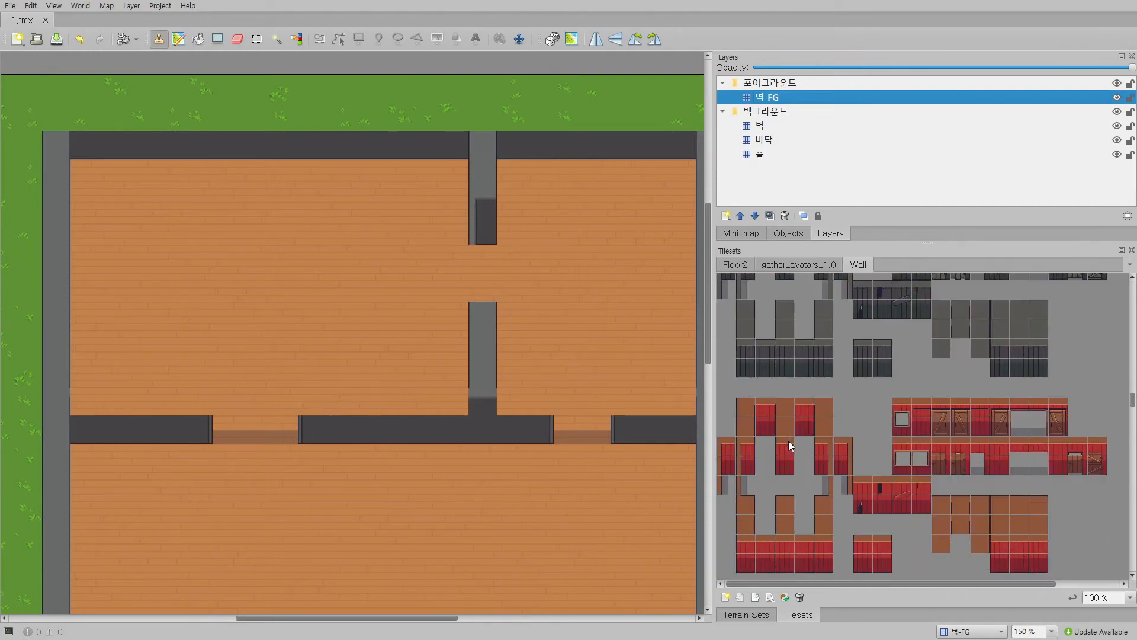
pyautogui.scroll(10, 788, 440)
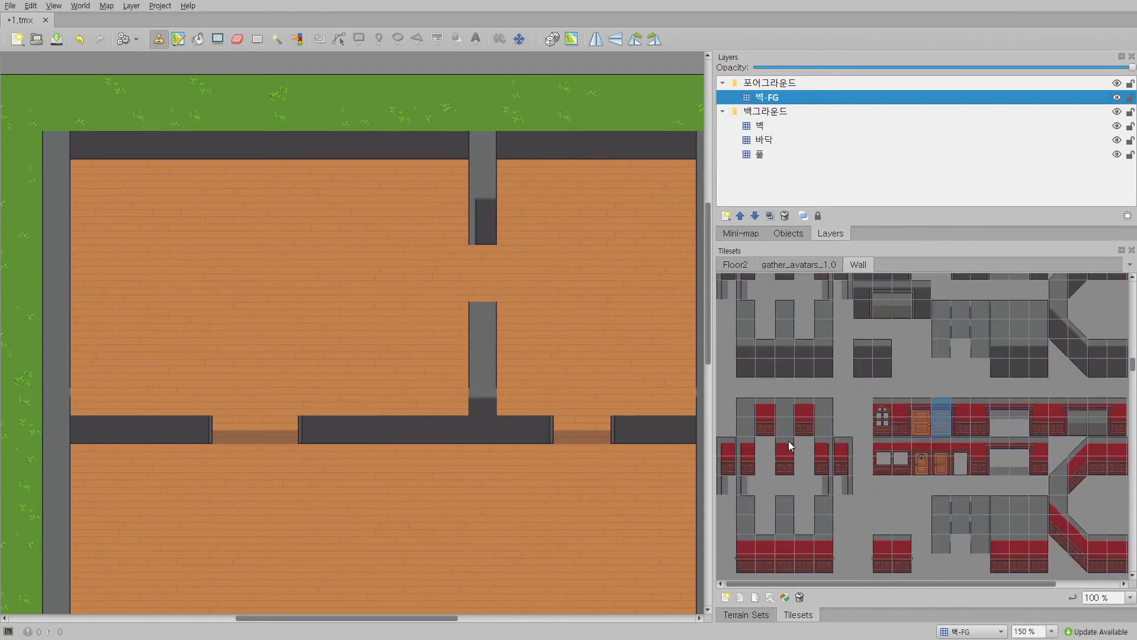
pyautogui.scroll(3, 788, 440)
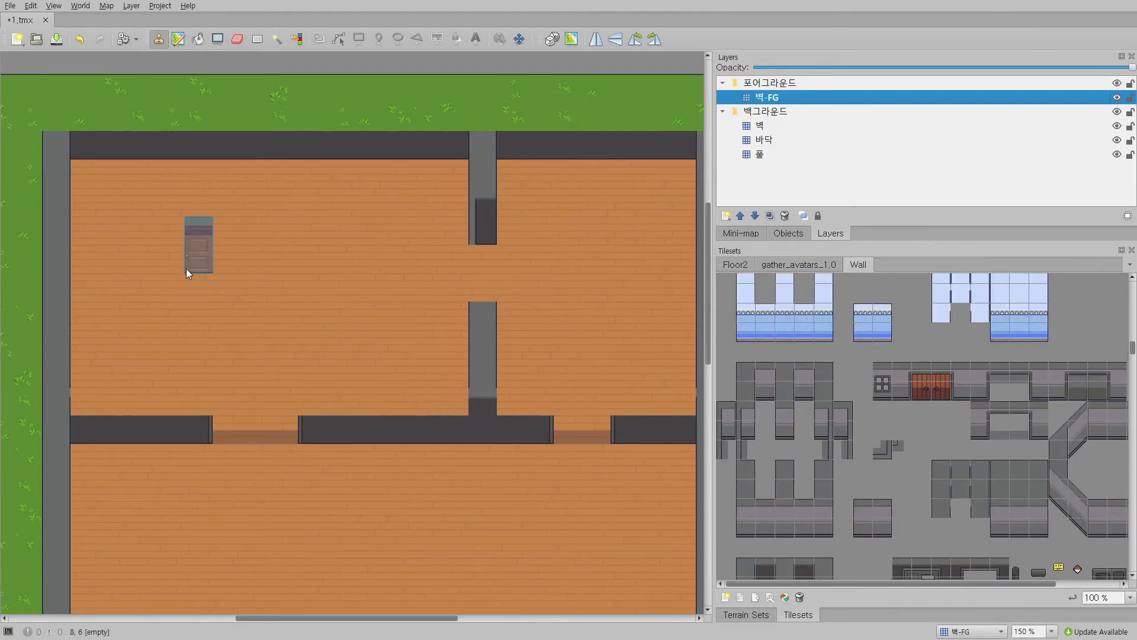
pyautogui.rightClick(666, 363)
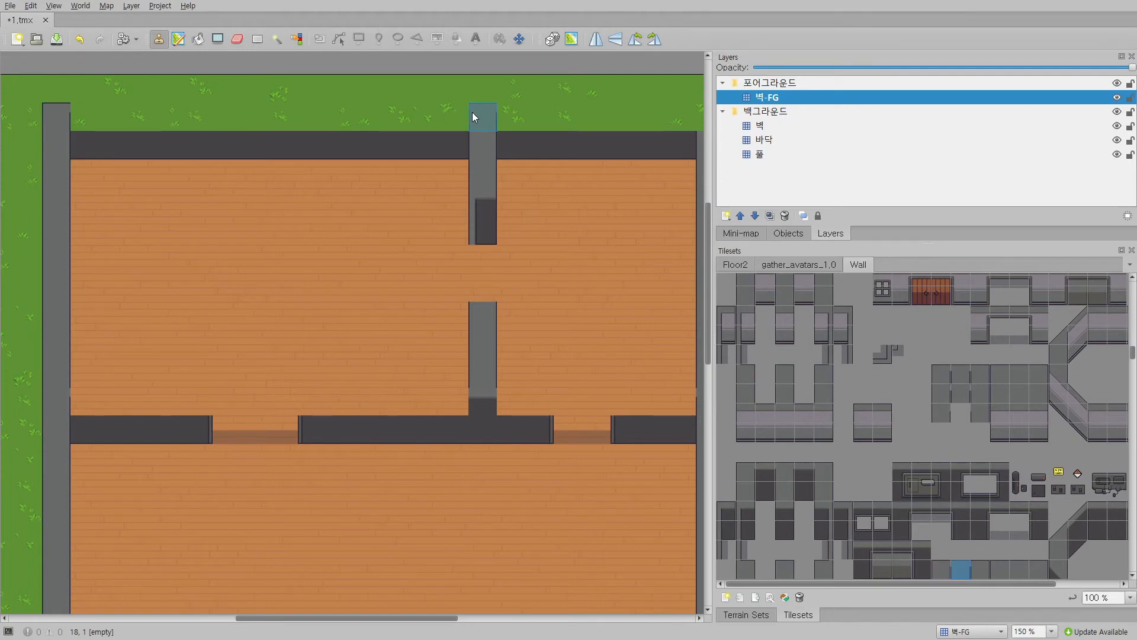
pyautogui.hscroll(5, 315, 114)
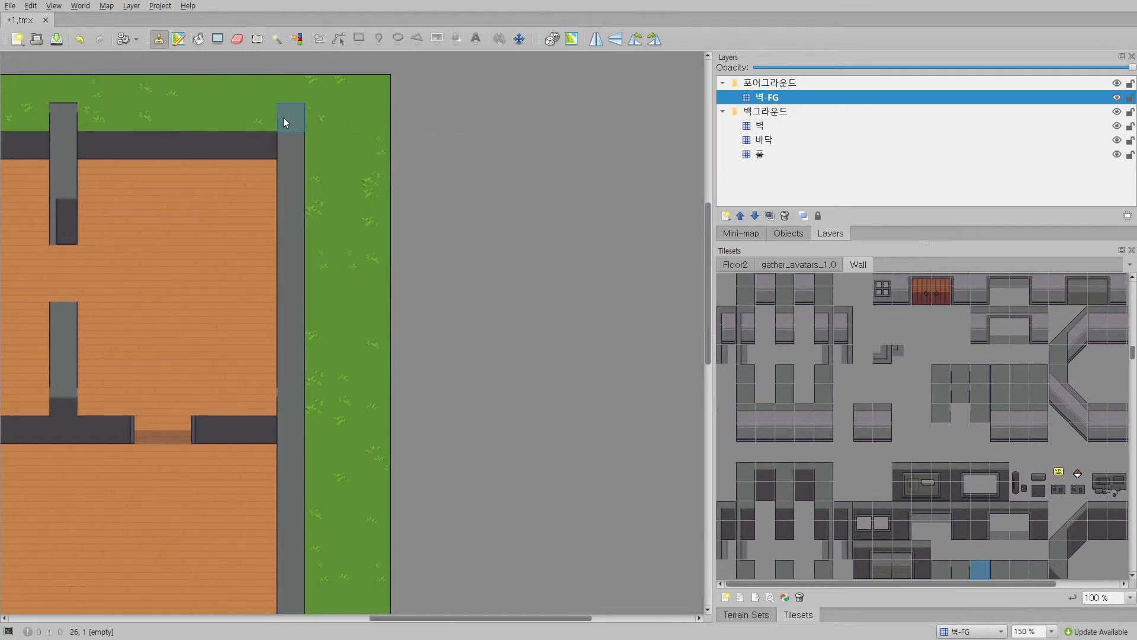
pyautogui.hscroll(-5, 365, 159)
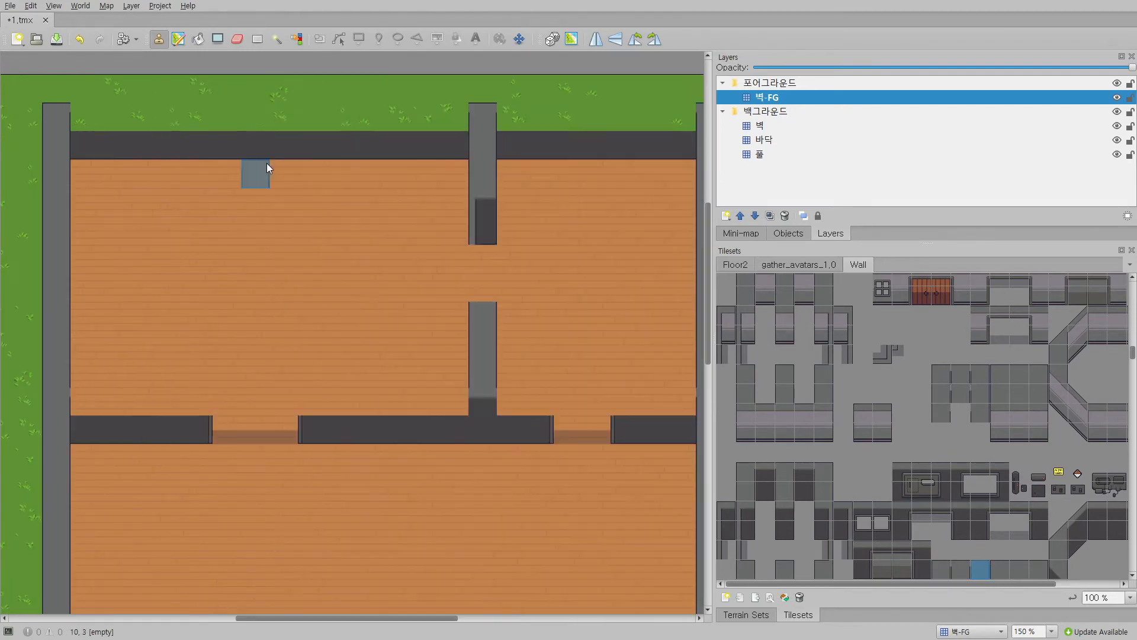
# Step: Paint the top wall's upper row on 벽-FG across both upper rooms using the dark gray upper-edge wall tile
pyautogui.scroll(-4, 770, 481)
pyautogui.click(765, 414)
pyautogui.scroll(3, 766, 394)
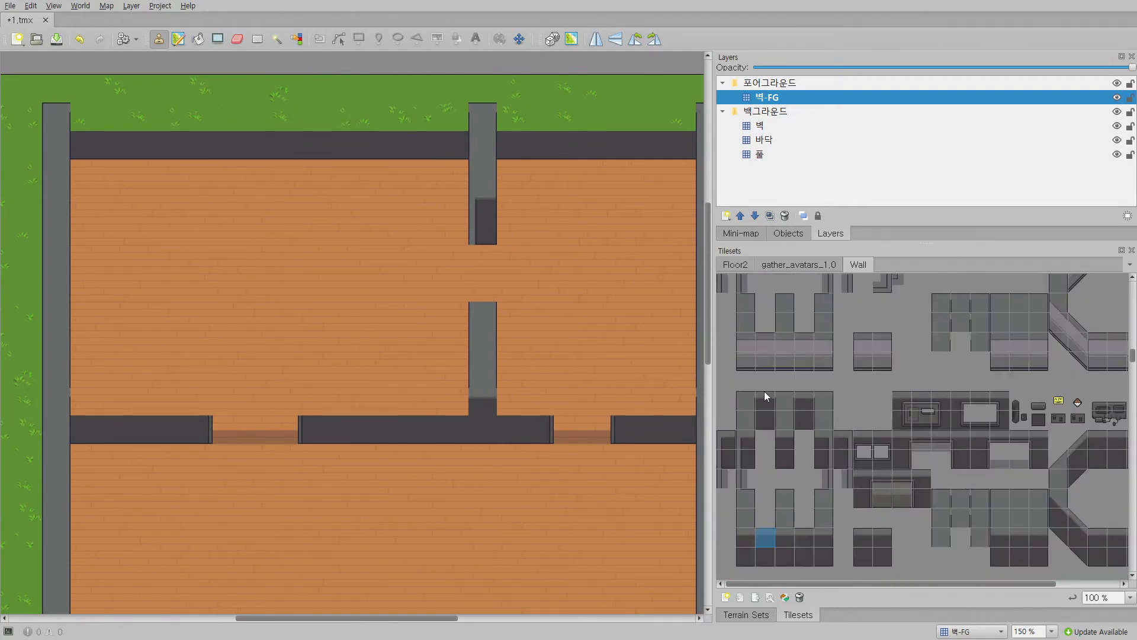
pyautogui.moveTo(768, 399); pyautogui.dragTo(766, 417)
pyautogui.click(768, 399)
pyautogui.moveTo(80, 125); pyautogui.dragTo(325, 116)
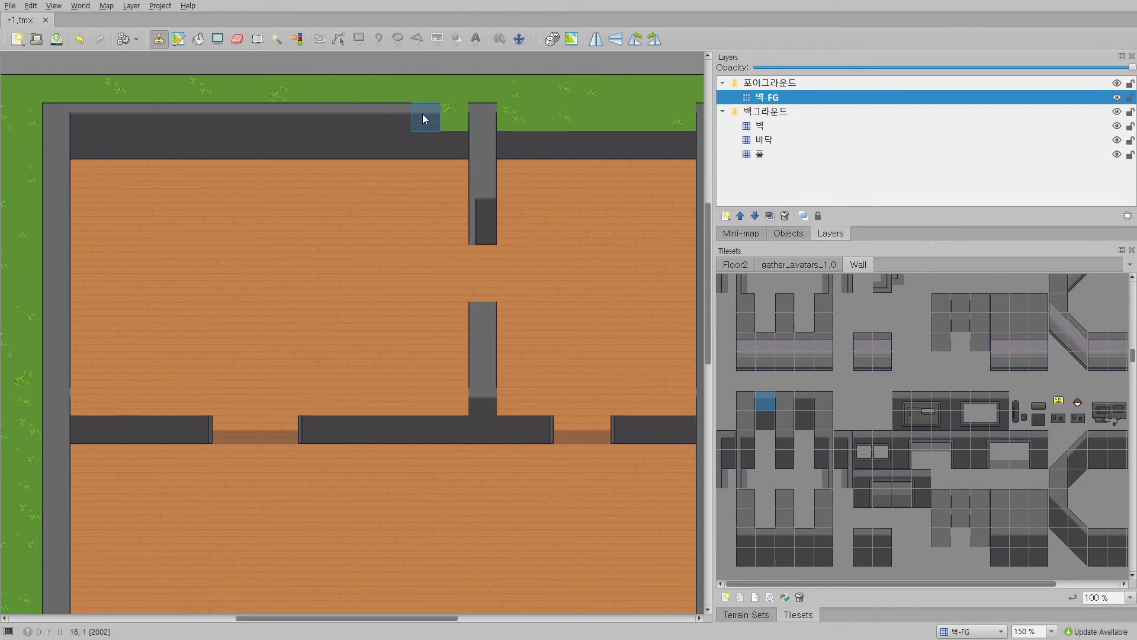
pyautogui.hscroll(5, 332, 137)
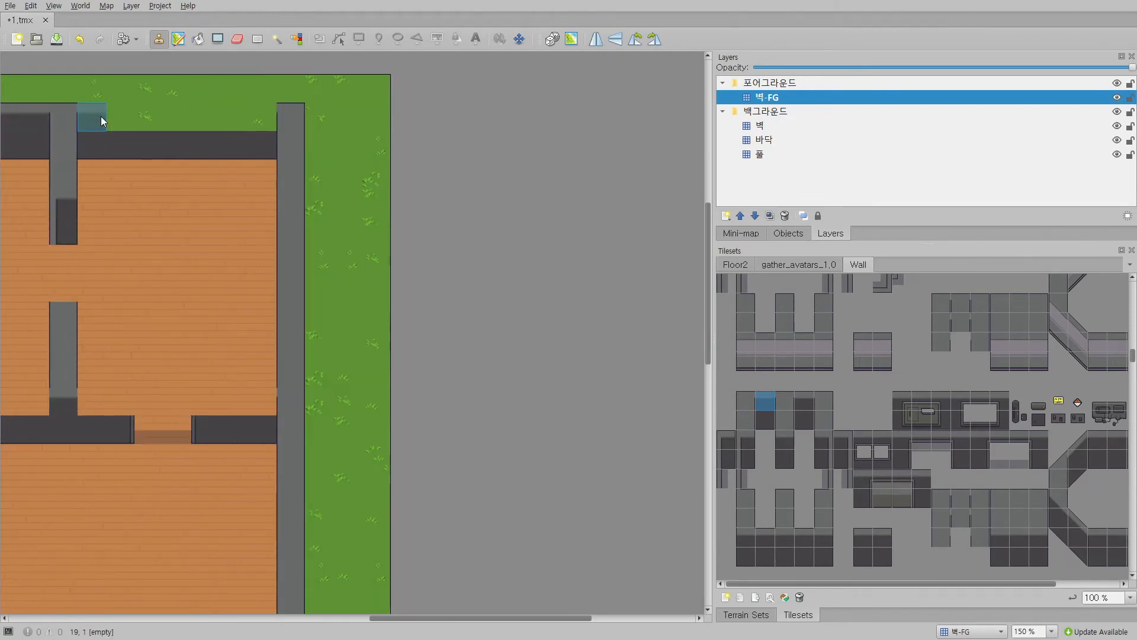
pyautogui.moveTo(105, 116); pyautogui.dragTo(255, 115)
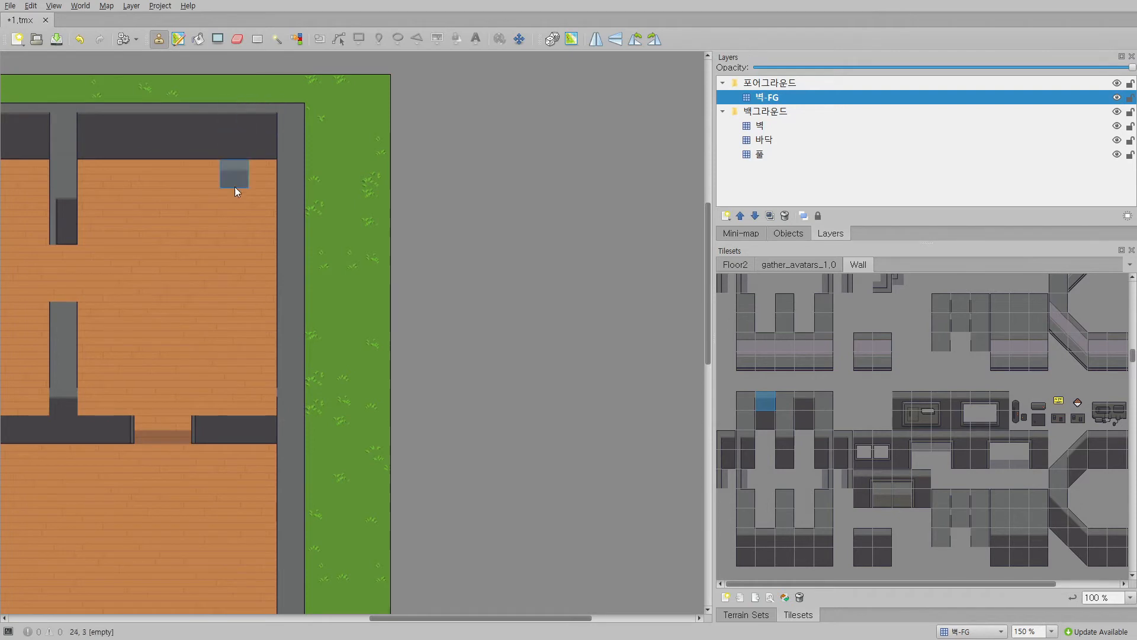
pyautogui.hscroll(-5, 222, 238)
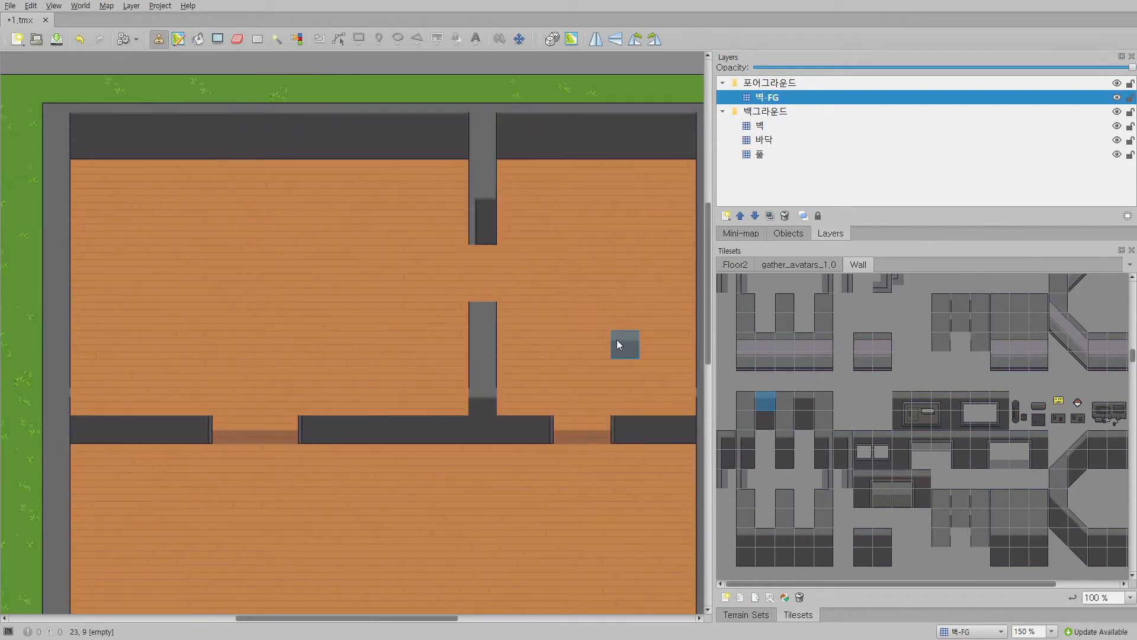
# Step: Build the door frame's upper part over the bottom entrance on 벽-FG from both corner pieces and the lintel tile
pyautogui.scroll(-5, 440, 326)
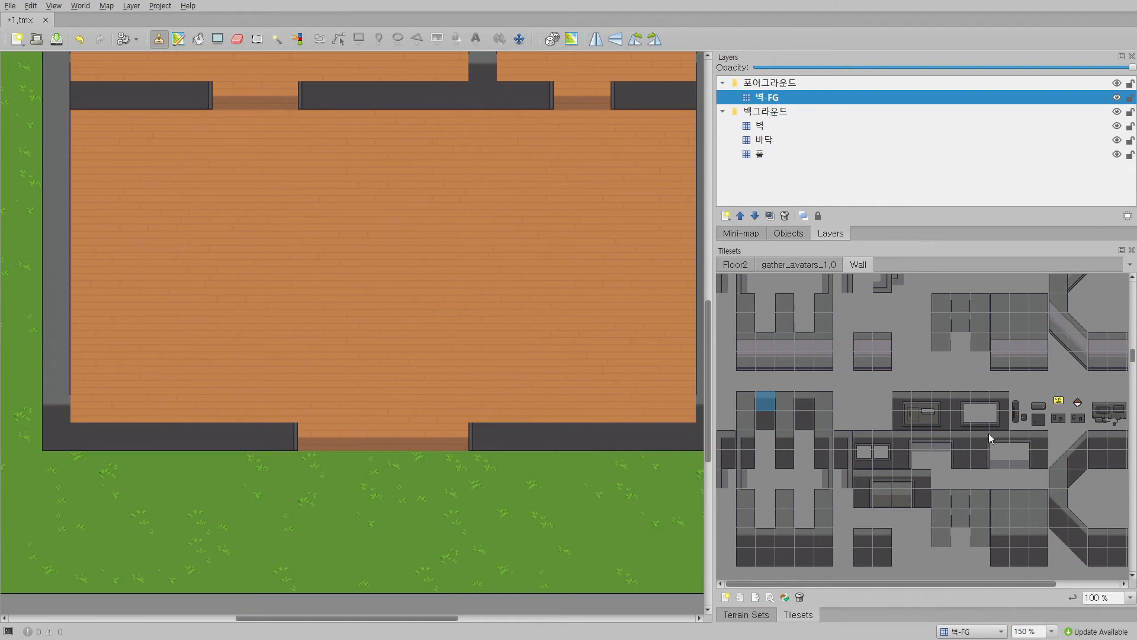
pyautogui.moveTo(982, 439); pyautogui.dragTo(1008, 439)
pyautogui.click(318, 410)
pyautogui.moveTo(1020, 443); pyautogui.dragTo(1039, 441)
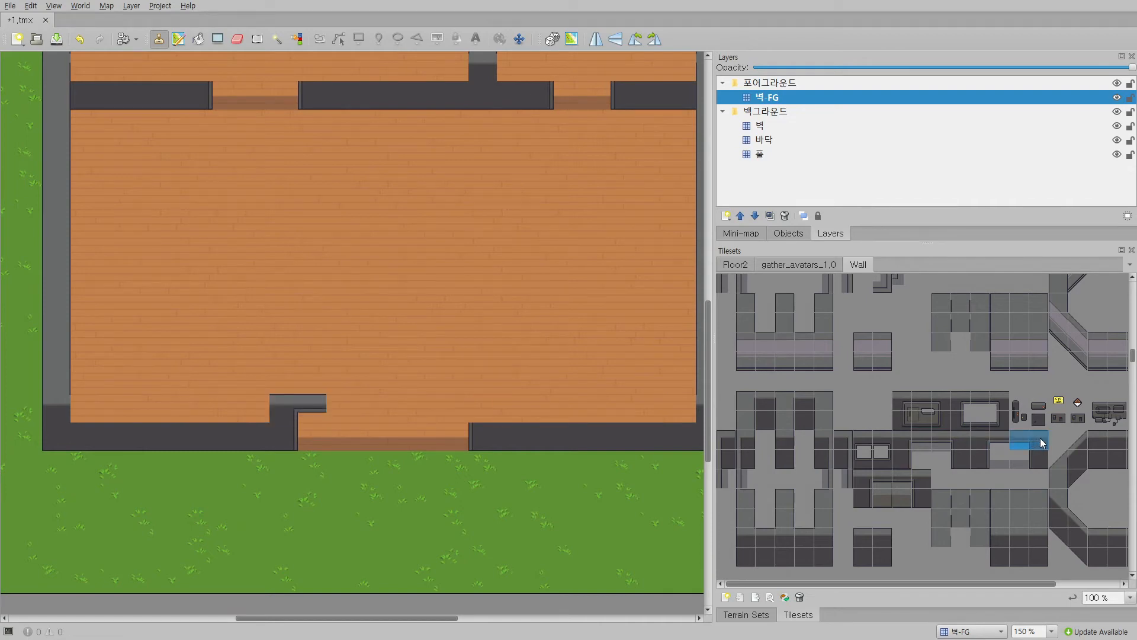
pyautogui.click(476, 408)
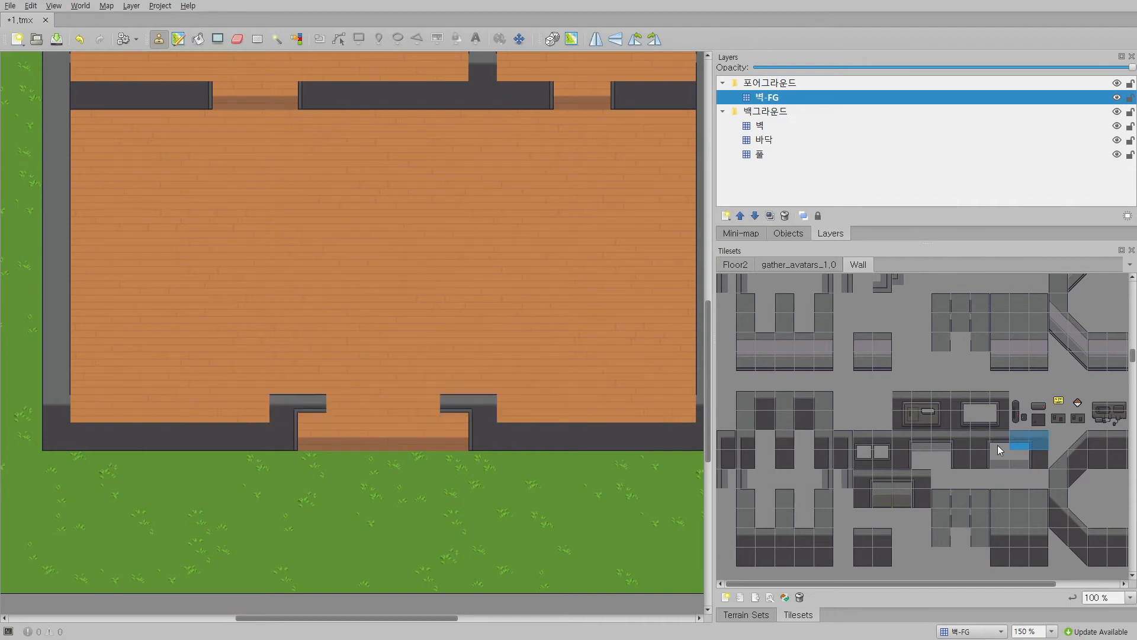
pyautogui.click(1006, 442)
pyautogui.moveTo(334, 411); pyautogui.dragTo(373, 410)
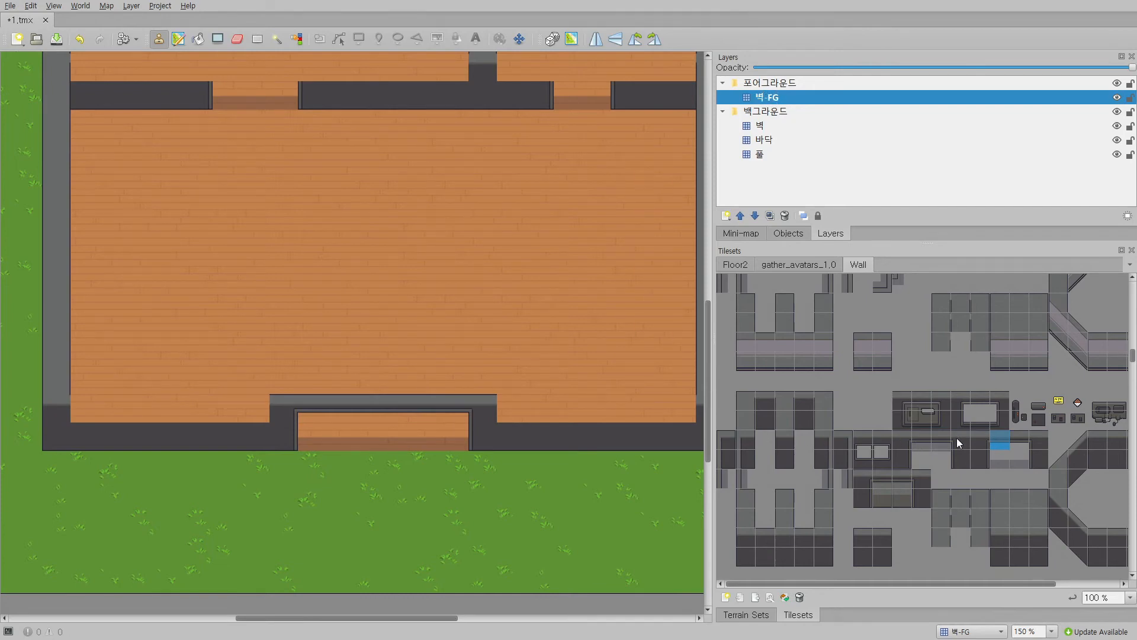
# Step: Fill the bottom wall's upper row on both sides of the entrance frame with the dark gray wall-top tile
pyautogui.click(763, 544)
pyautogui.moveTo(83, 411); pyautogui.dragTo(115, 414)
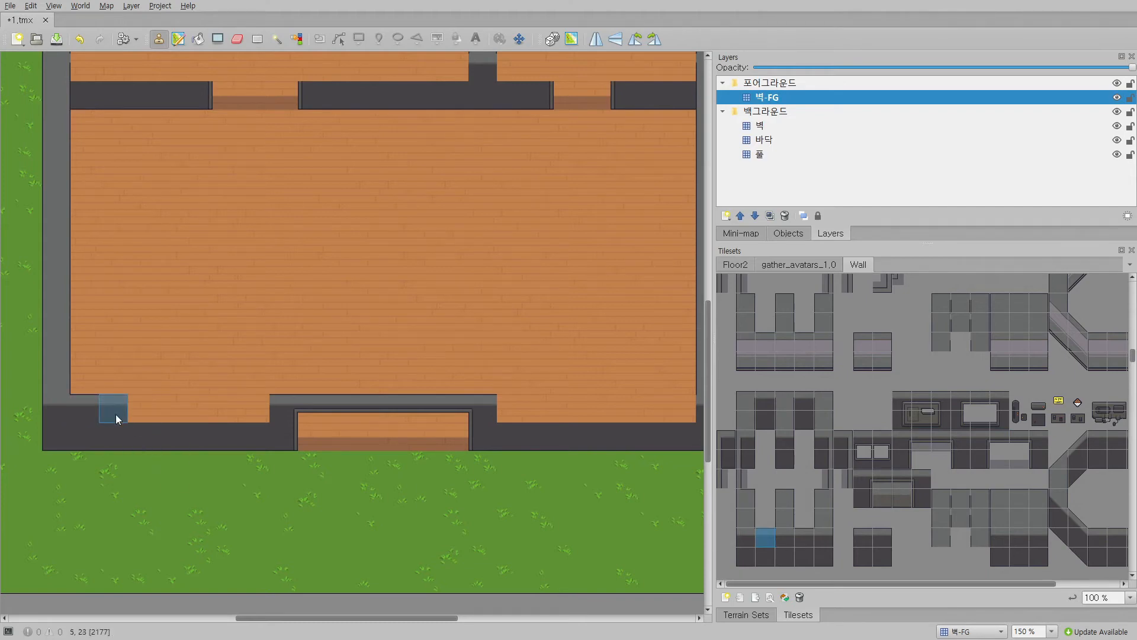
pyautogui.moveTo(214, 411); pyautogui.dragTo(251, 408)
pyautogui.moveTo(499, 406); pyautogui.dragTo(639, 397)
# Step: Place the complete four-tile door frame top over the middle wall's right doorway on 벽-FG
pyautogui.scroll(5, 679, 399)
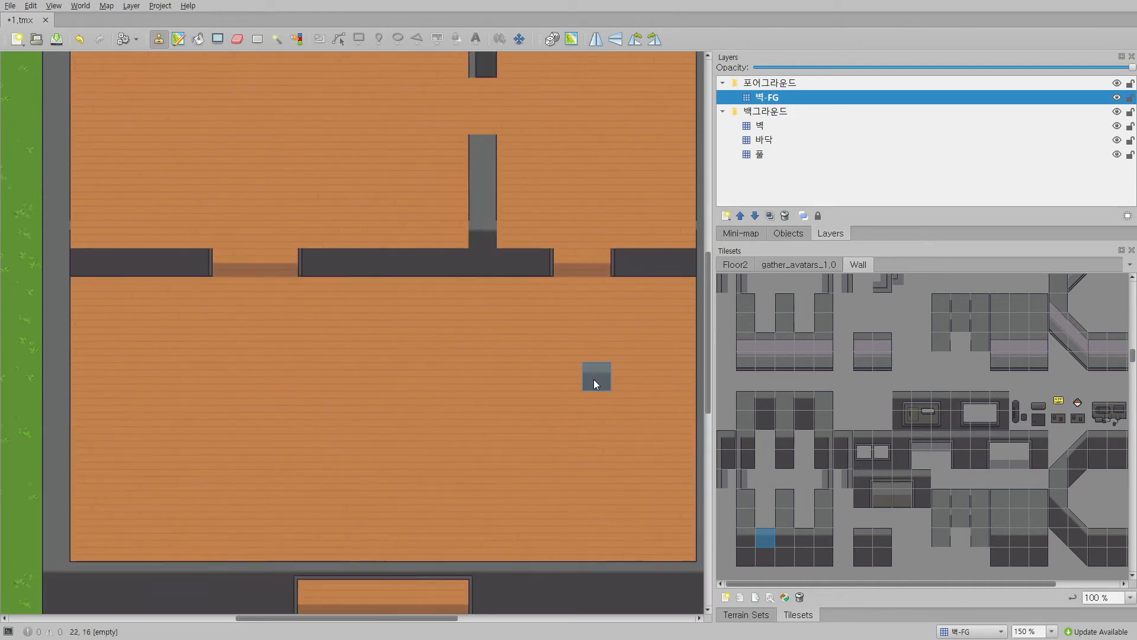
pyautogui.click(982, 441)
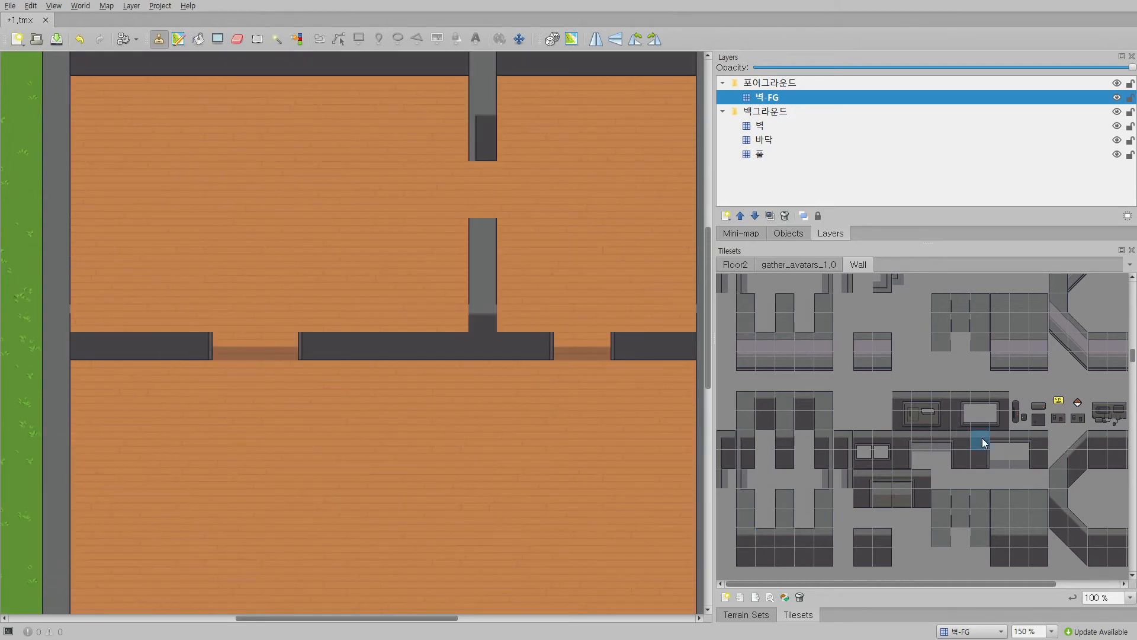
pyautogui.click(591, 320)
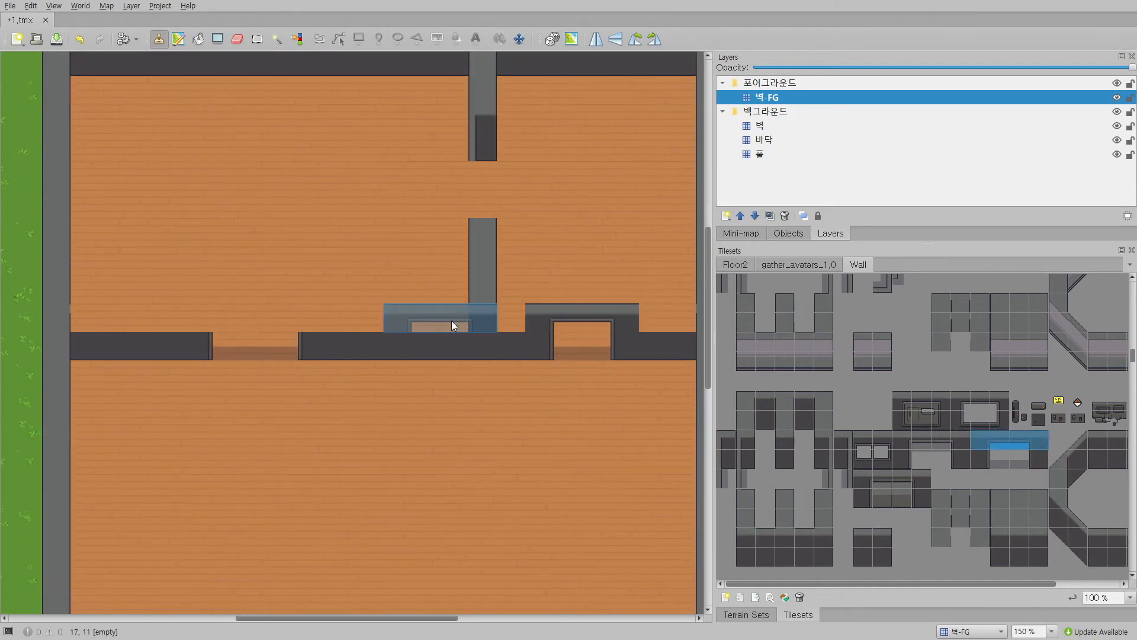
# Step: Build the door frame top over the middle wall's wider left doorway from both corner pieces and the lintel tile
pyautogui.moveTo(986, 443); pyautogui.dragTo(982, 443)
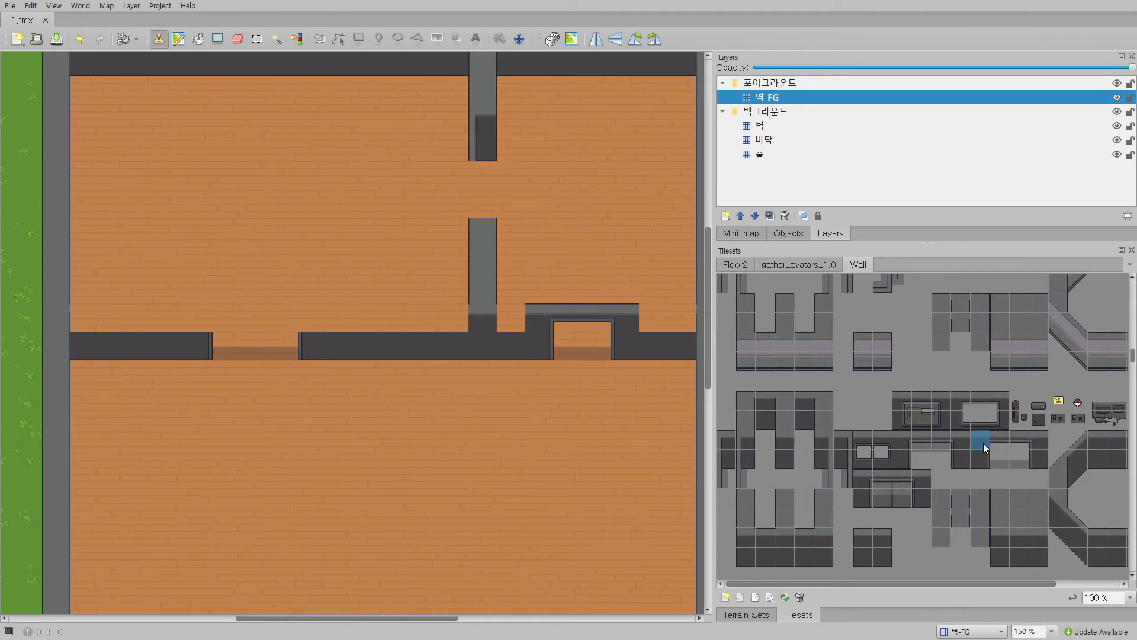
pyautogui.click(236, 321)
pyautogui.moveTo(1012, 439); pyautogui.dragTo(1034, 437)
pyautogui.click(301, 307)
pyautogui.click(996, 441)
pyautogui.click(257, 313)
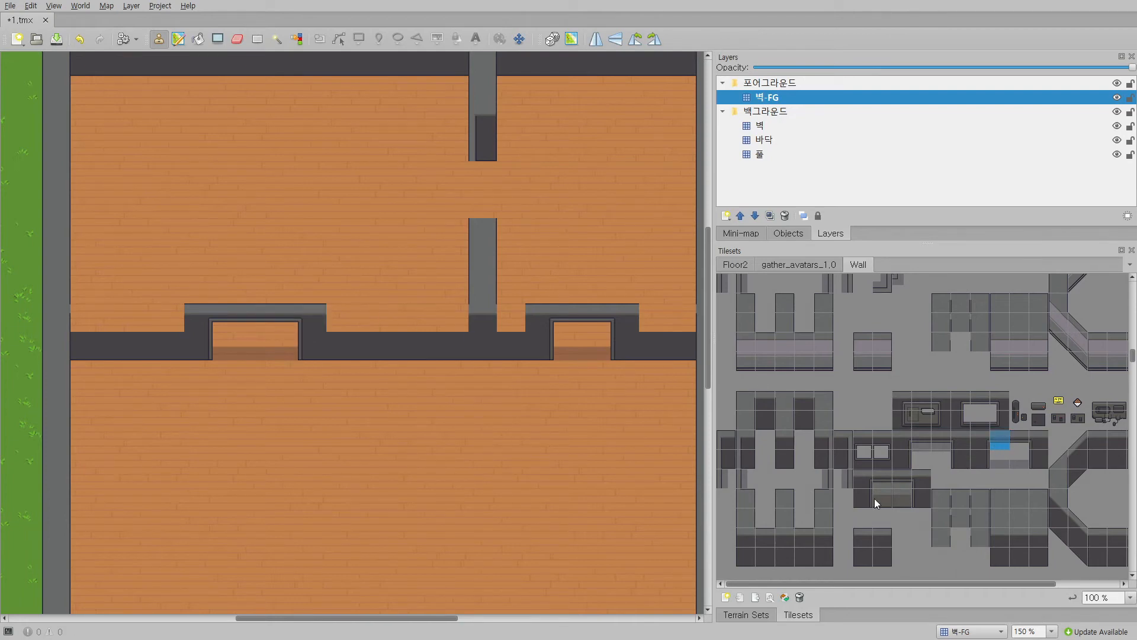
# Step: Fill the gaps in the middle wall's upper row beside both doorways with the dark gray wall-top tile on 벽-FG
pyautogui.click(764, 541)
pyautogui.moveTo(350, 324); pyautogui.dragTo(439, 324)
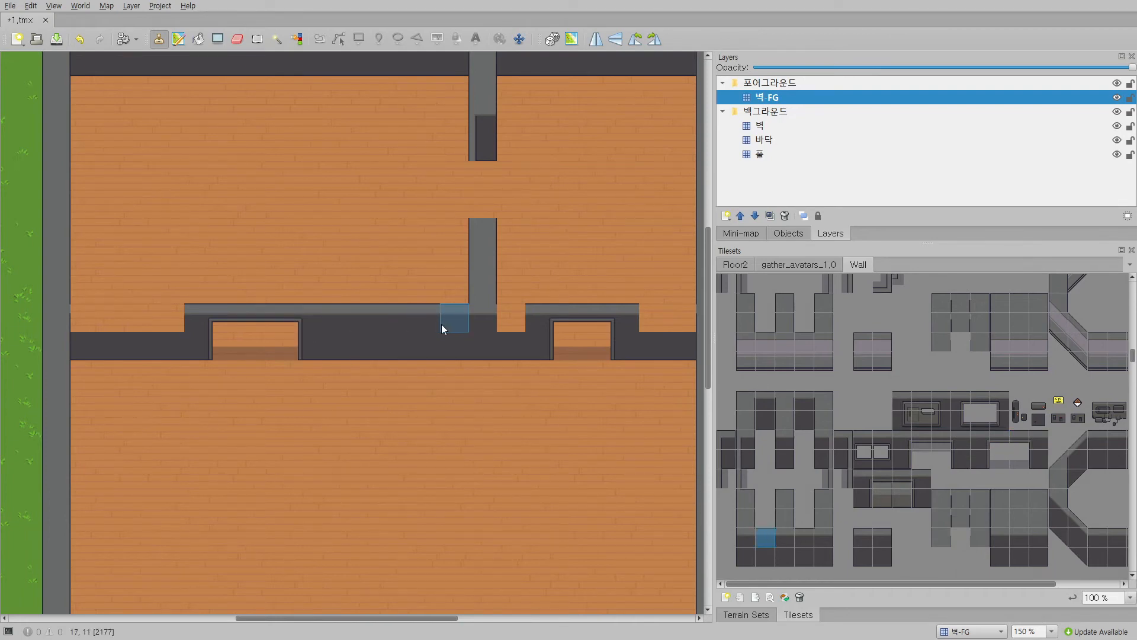
pyautogui.moveTo(86, 318); pyautogui.dragTo(161, 321)
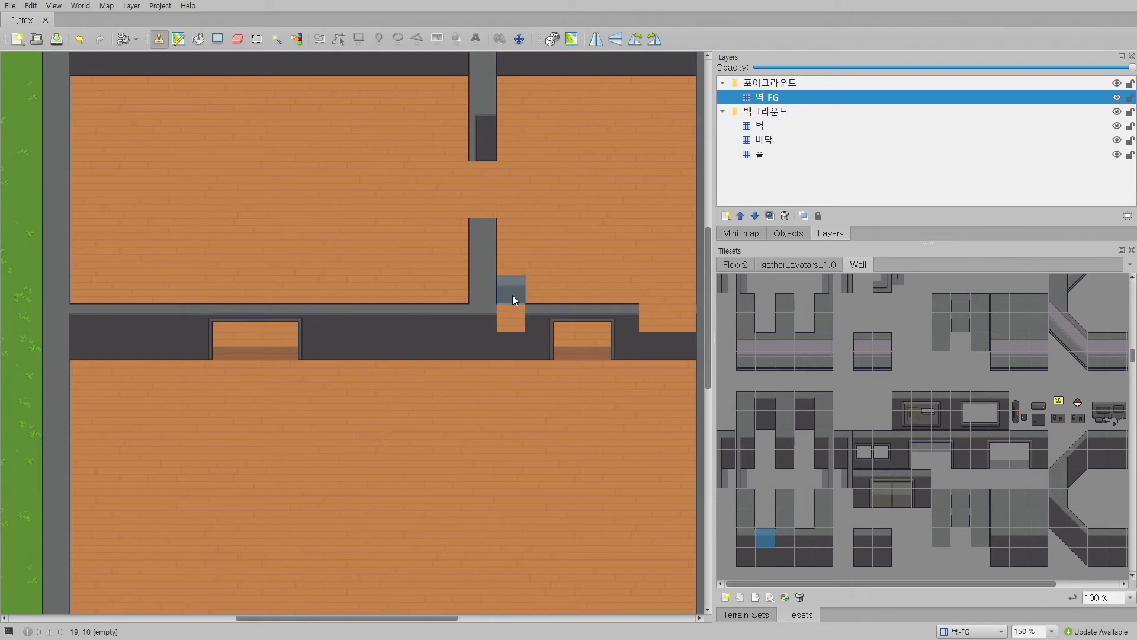
pyautogui.hscroll(5, 510, 319)
pyautogui.moveTo(243, 314); pyautogui.dragTo(255, 314)
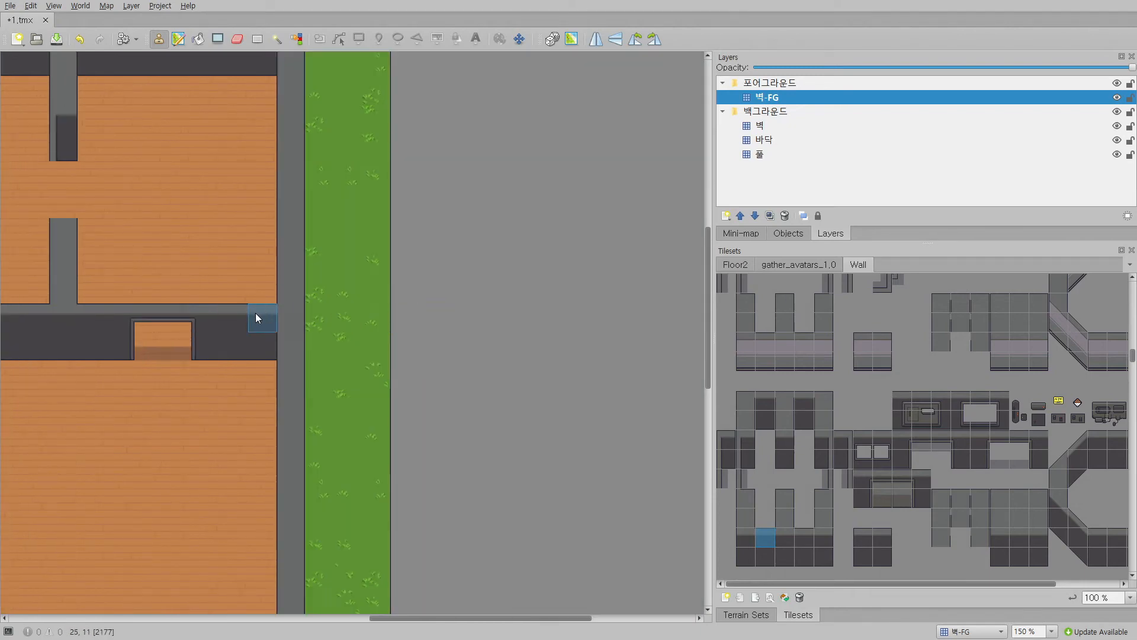
# Step: Place the two-tile vertical door frame piece in the doorway of the partition wall between the upper rooms on 벽-FG
pyautogui.scroll(1, 254, 314)
pyautogui.scroll(2, 250, 323)
pyautogui.hscroll(-5, 536, 370)
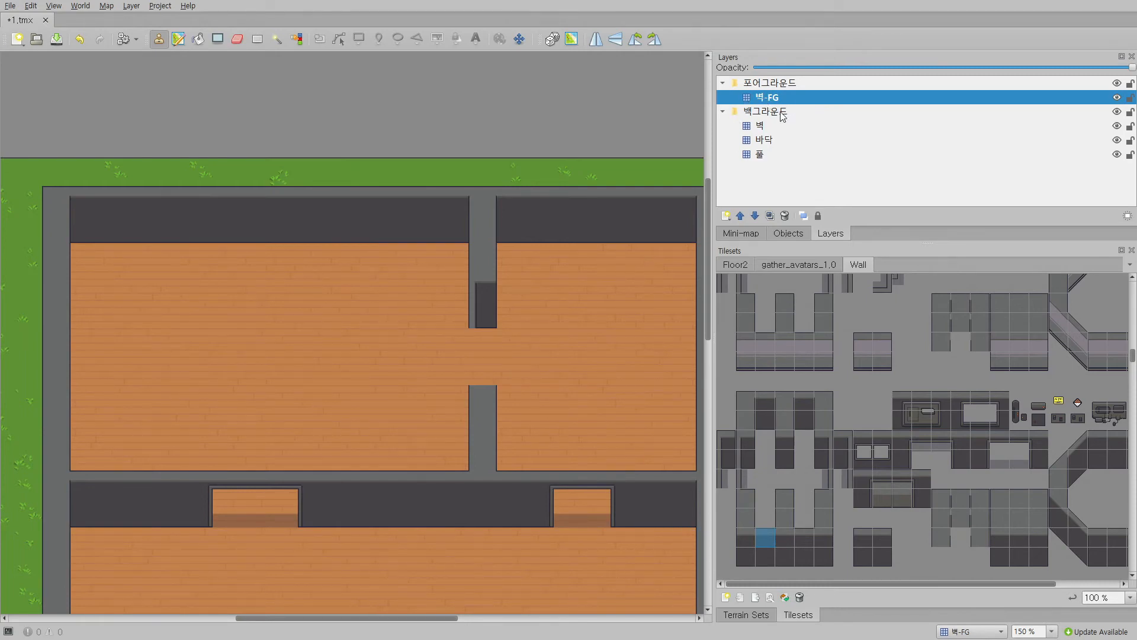
pyautogui.click(748, 478)
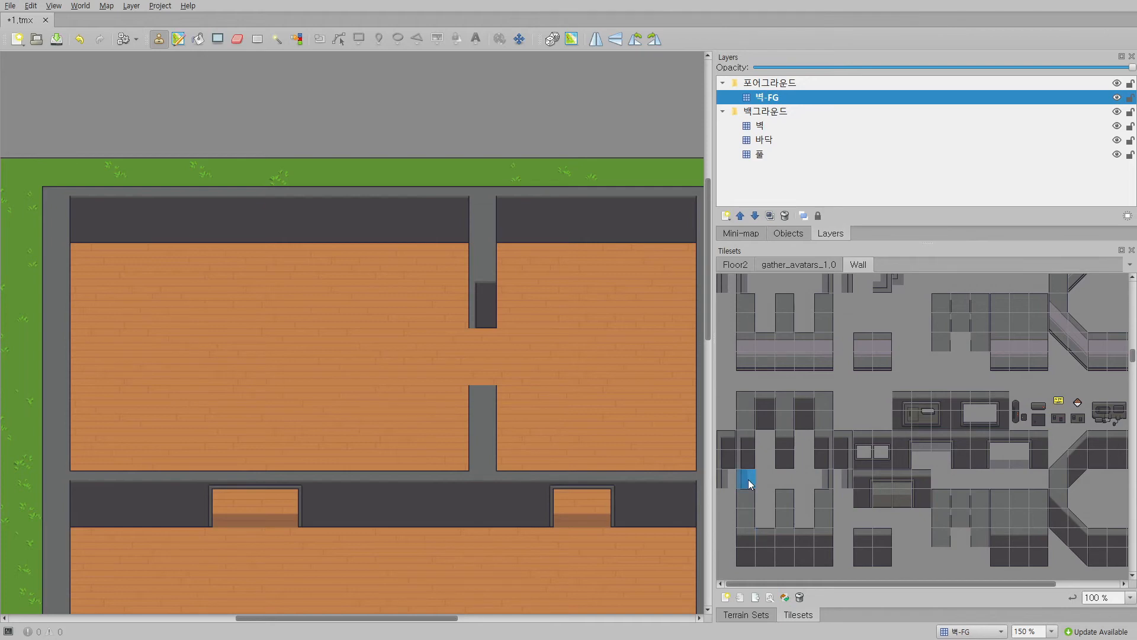
pyautogui.click(484, 370)
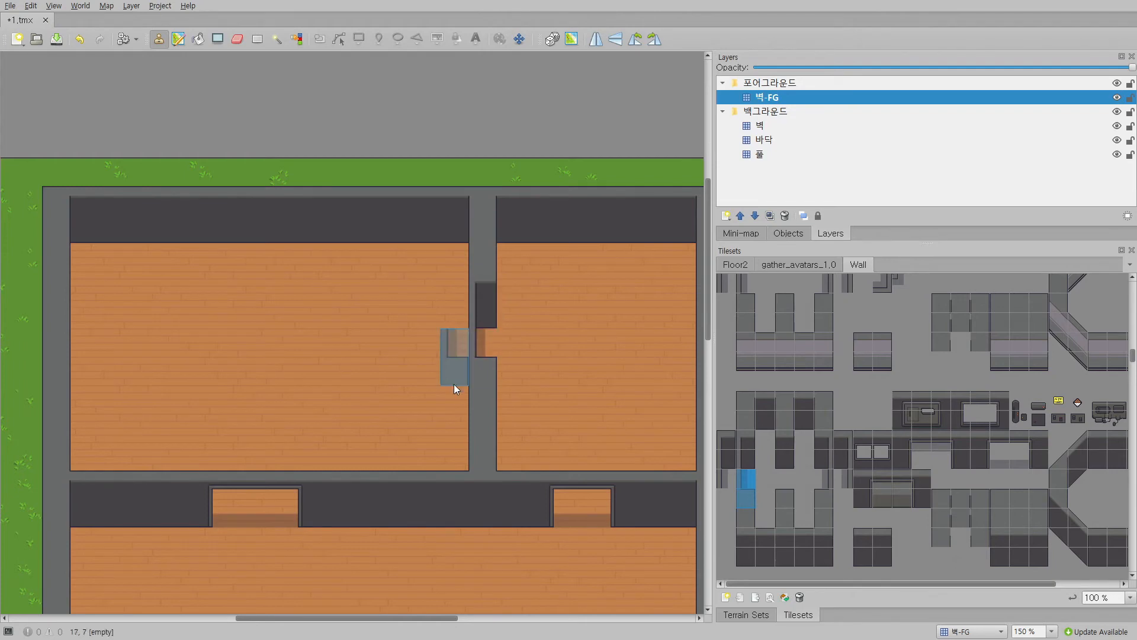
# Step: Erase the shadow tiles in both middle-wall doorways and the bottom entrance from the background 벽 layer
pyautogui.keyDown('ctrl'); pyautogui.scroll(-2, 555, 330); pyautogui.keyUp('ctrl')
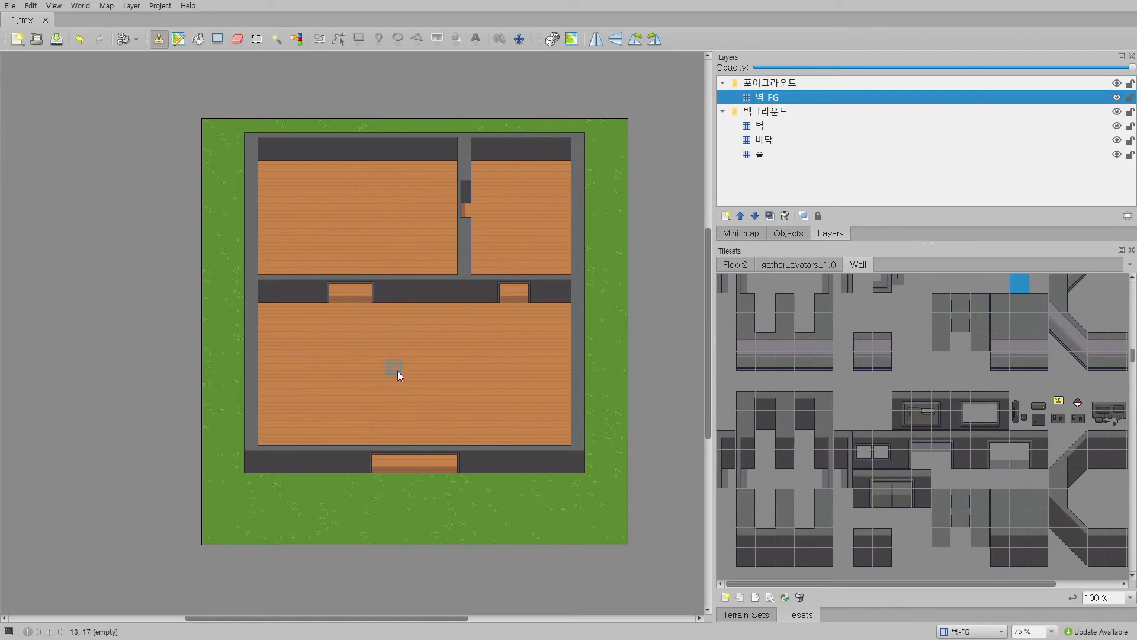
pyautogui.keyDown('ctrl'); pyautogui.scroll(2, 416, 367); pyautogui.keyUp('ctrl')
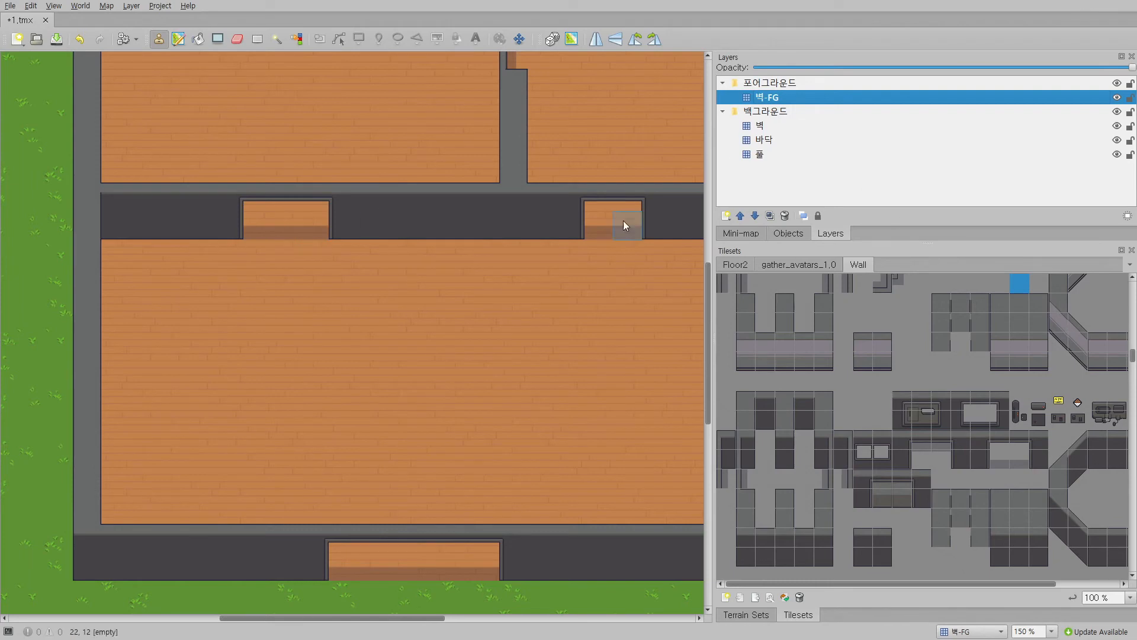
pyautogui.click(773, 126)
pyautogui.moveTo(275, 237); pyautogui.dragTo(310, 237)
pyautogui.moveTo(603, 226); pyautogui.dragTo(617, 228)
pyautogui.scroll(-5, 456, 395)
pyautogui.moveTo(351, 404); pyautogui.dragTo(500, 405)
# Step: Paint the doorway shadow tile across both middle-wall doorways and the bottom entrance on the 벽-FG layer
pyautogui.rightClick(518, 386)
pyautogui.scroll(3, 527, 382)
pyautogui.click(768, 97)
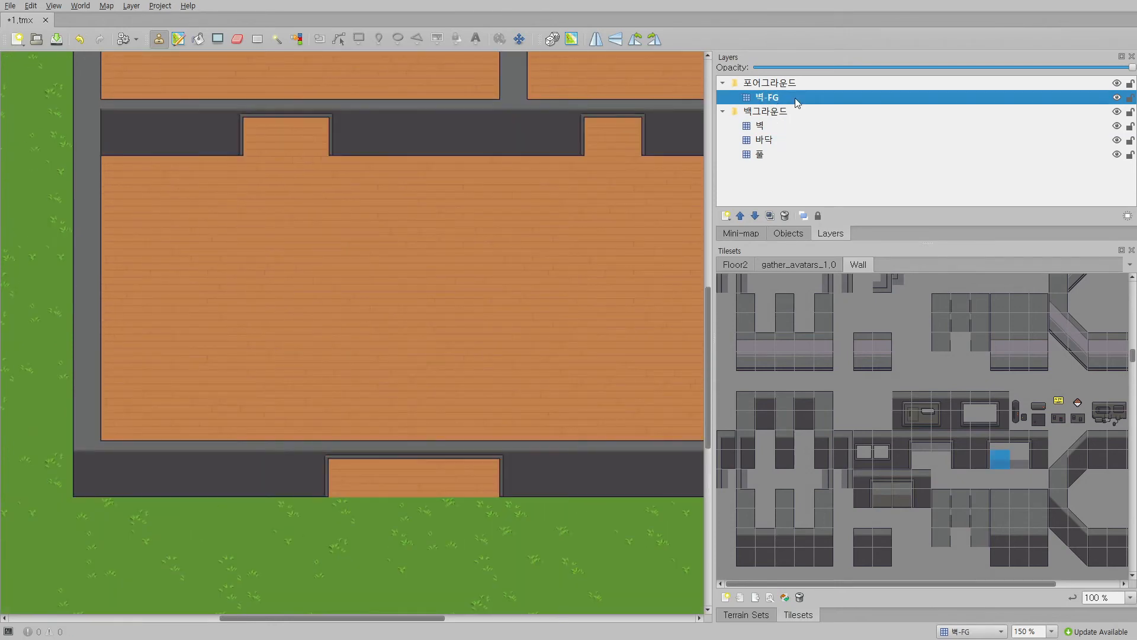
pyautogui.moveTo(259, 144); pyautogui.dragTo(302, 145)
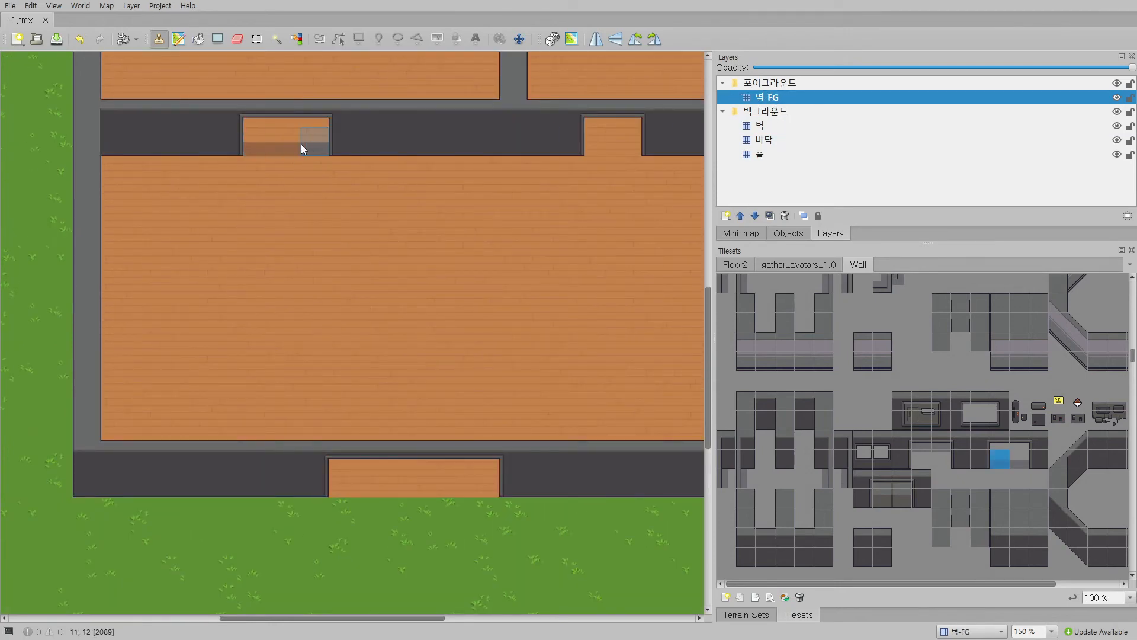
pyautogui.moveTo(599, 144); pyautogui.dragTo(616, 145)
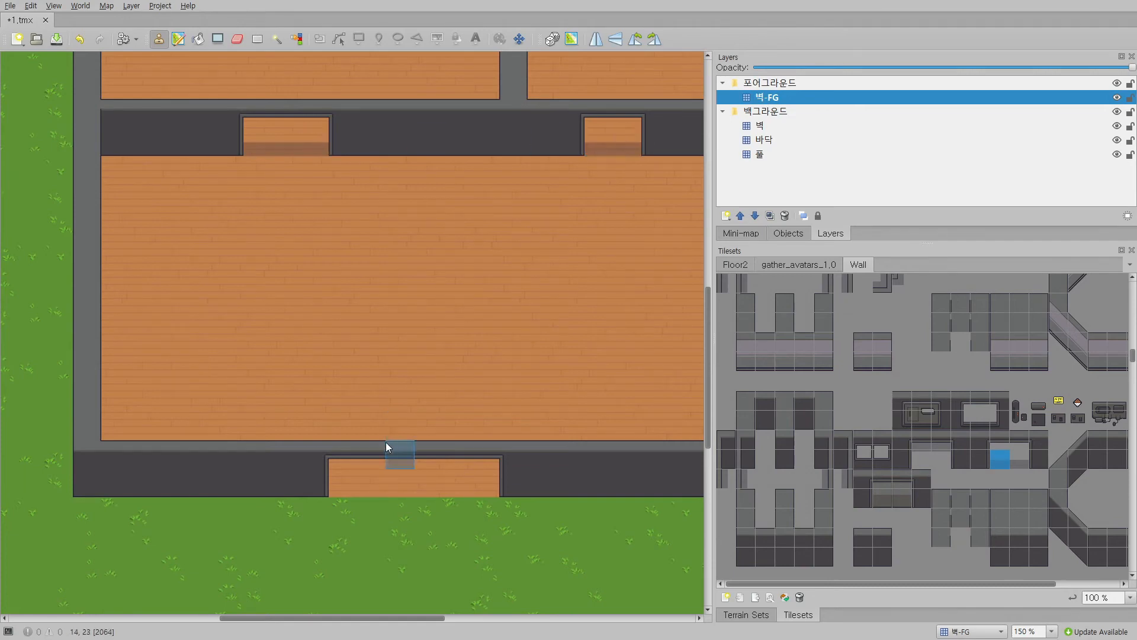
pyautogui.moveTo(349, 477); pyautogui.dragTo(466, 478)
# Step: Hide and show the 포어그라운드 and 백그라운드 groups in turn to check which wall tiles belong to each
pyautogui.keyDown('ctrl'); pyautogui.scroll(-2, 519, 265); pyautogui.keyUp('ctrl')
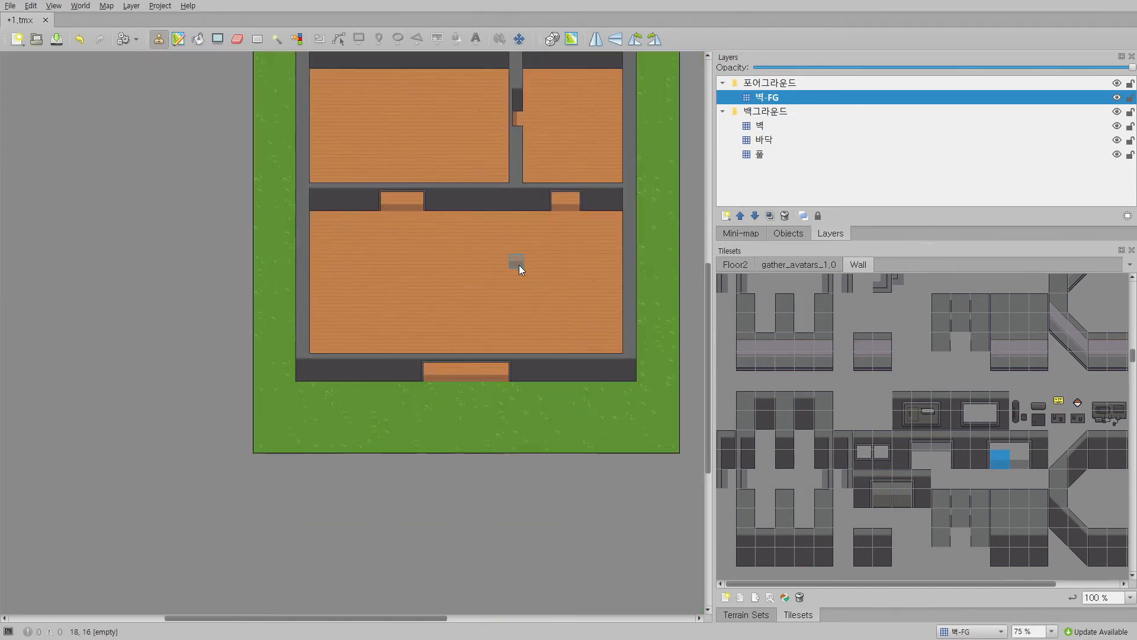
pyautogui.scroll(2, 544, 220)
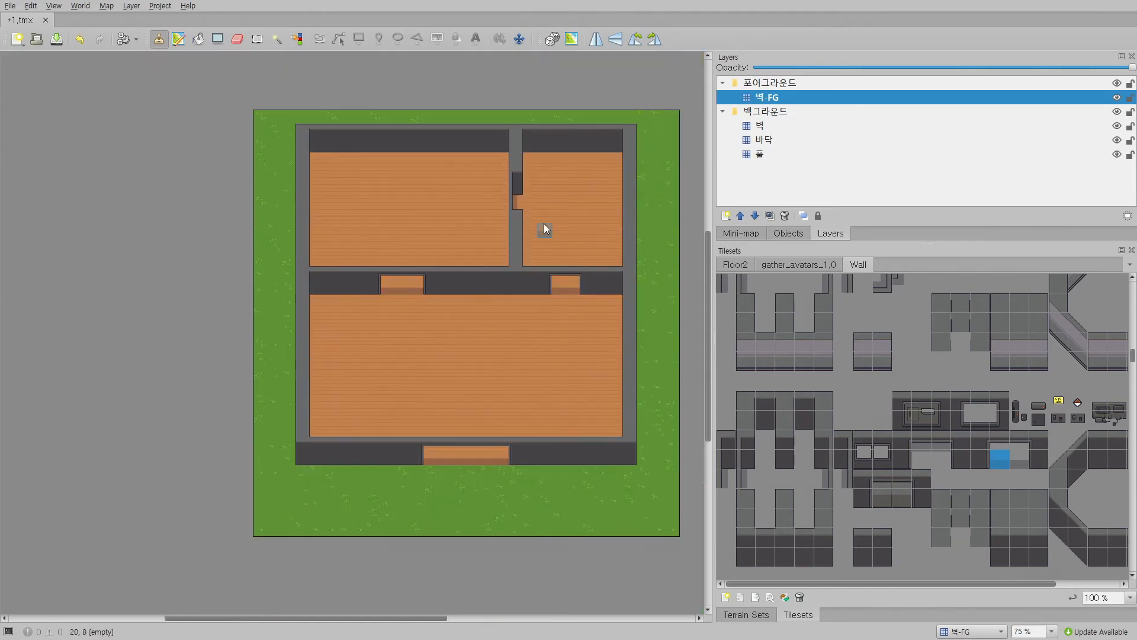
pyautogui.click(1116, 84)
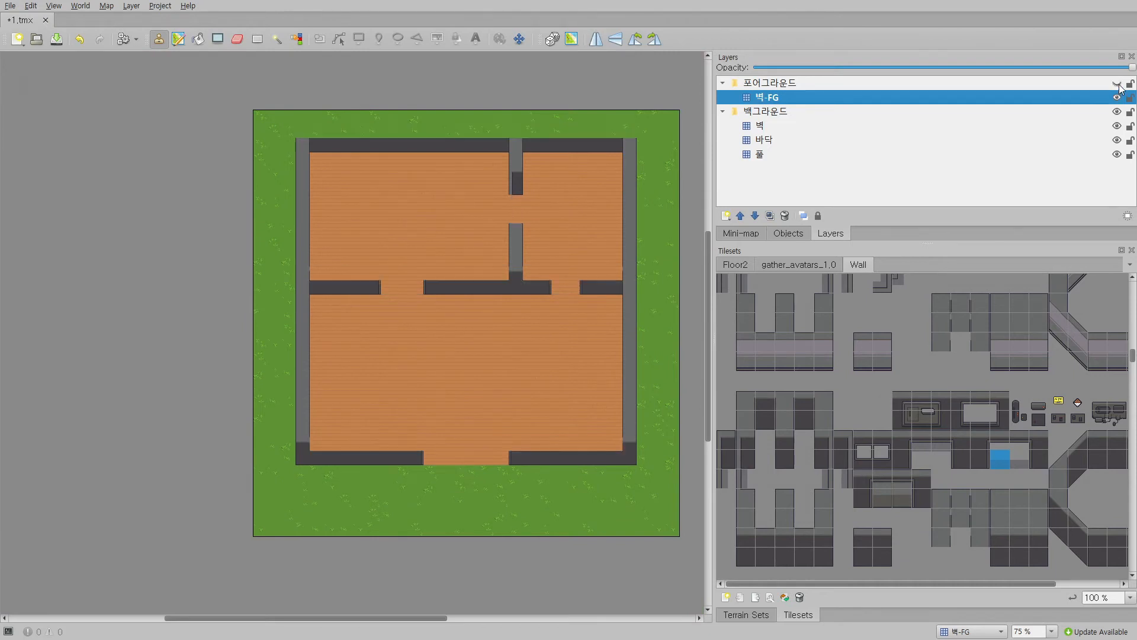
pyautogui.click(1118, 84)
pyautogui.click(1118, 112)
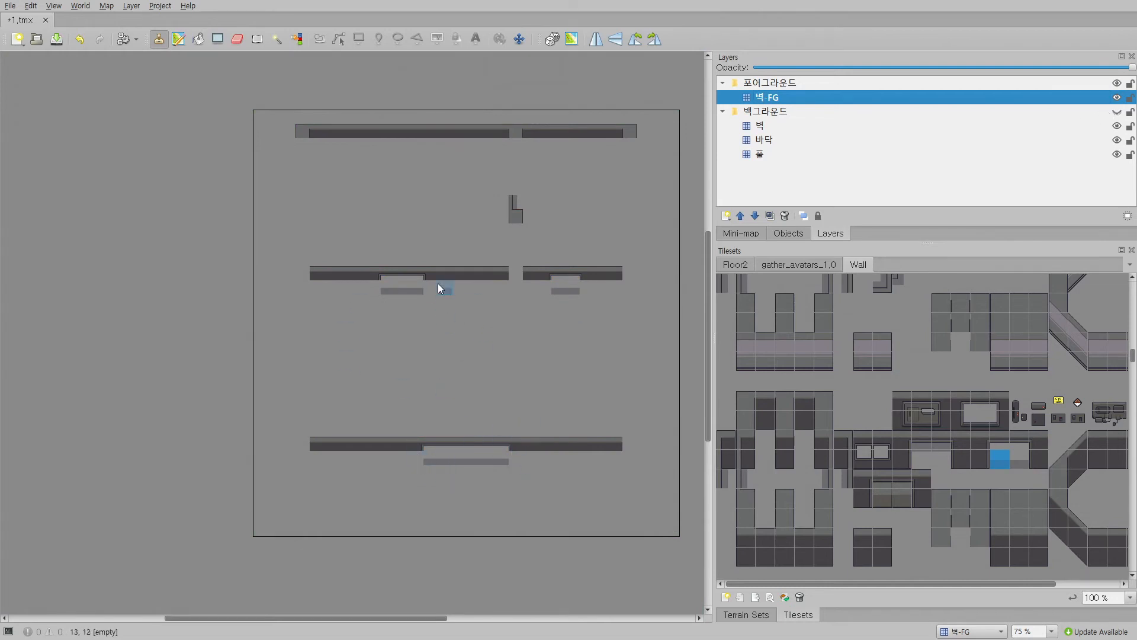
pyautogui.click(1117, 112)
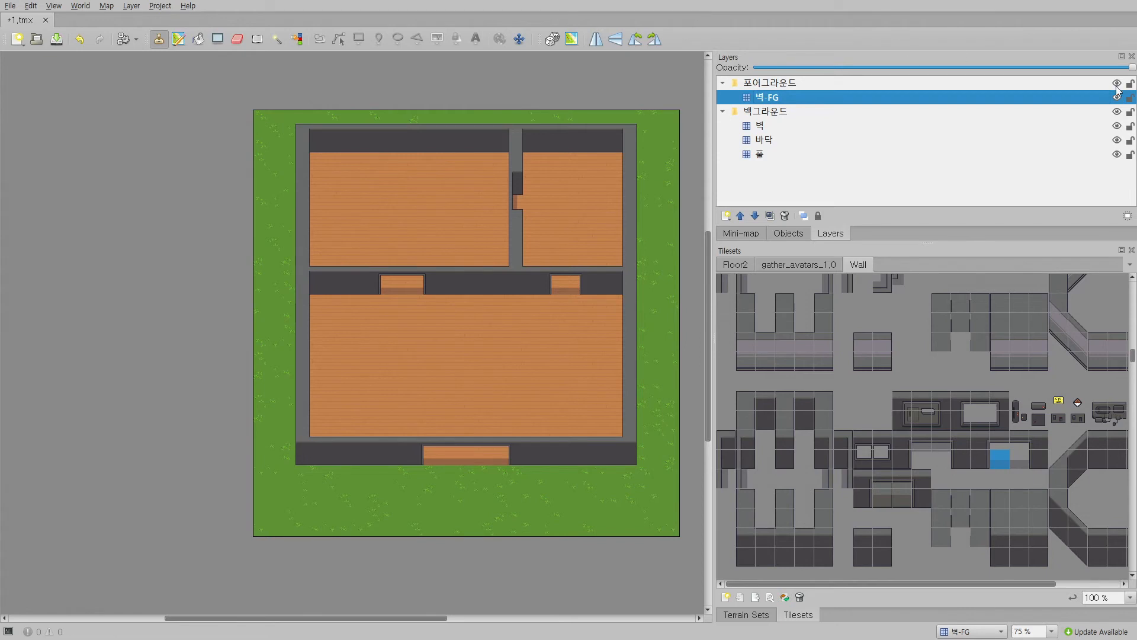
pyautogui.click(1117, 112)
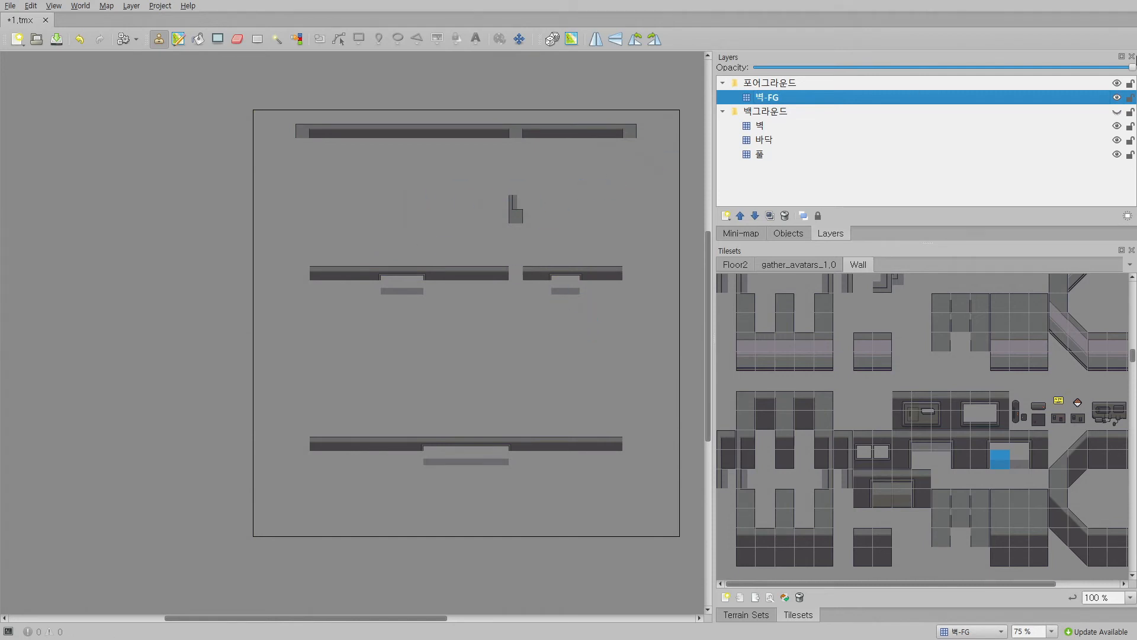
pyautogui.click(1117, 111)
pyautogui.click(1117, 83)
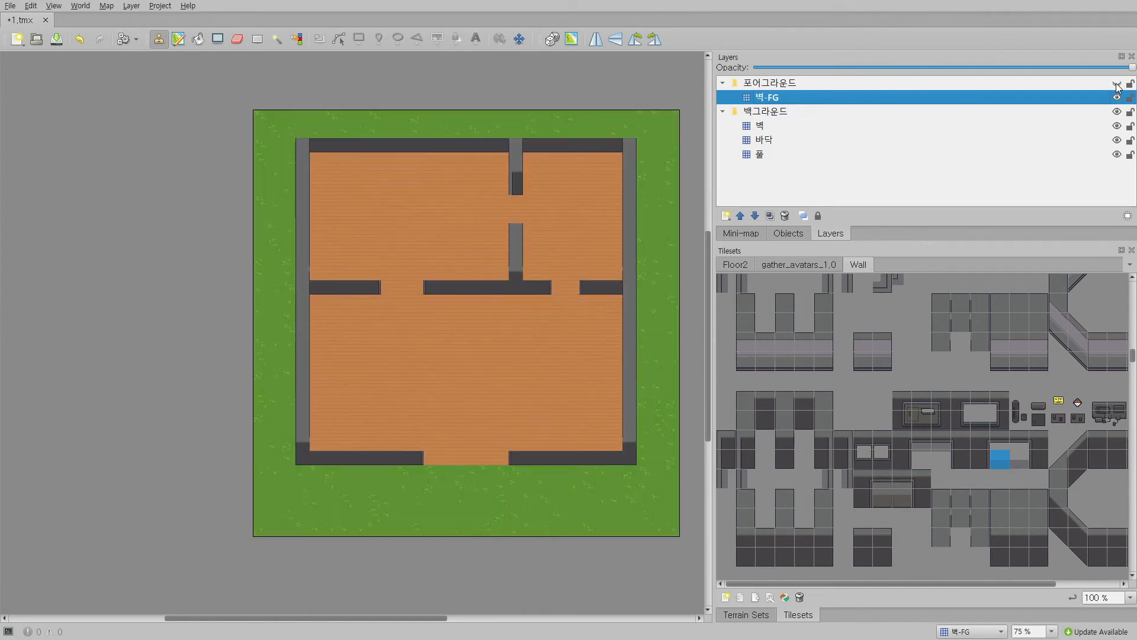
pyautogui.click(1117, 82)
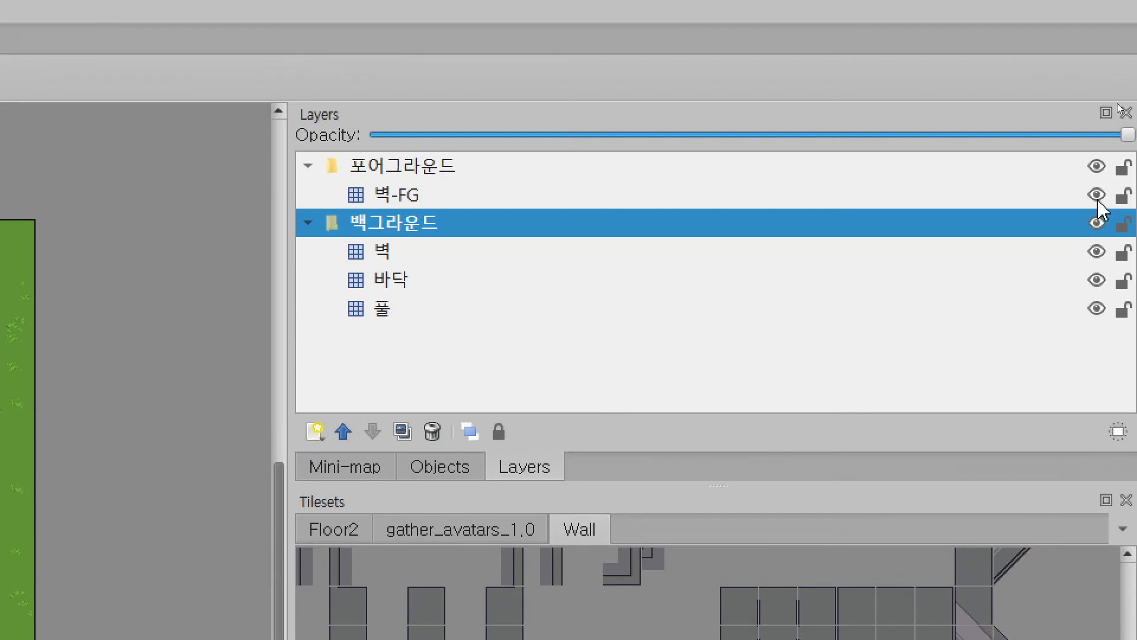
# Step: Hide the 포어그라운드 group and export the visible layers as the image bg.png on the desktop
pyautogui.click(388, 167)
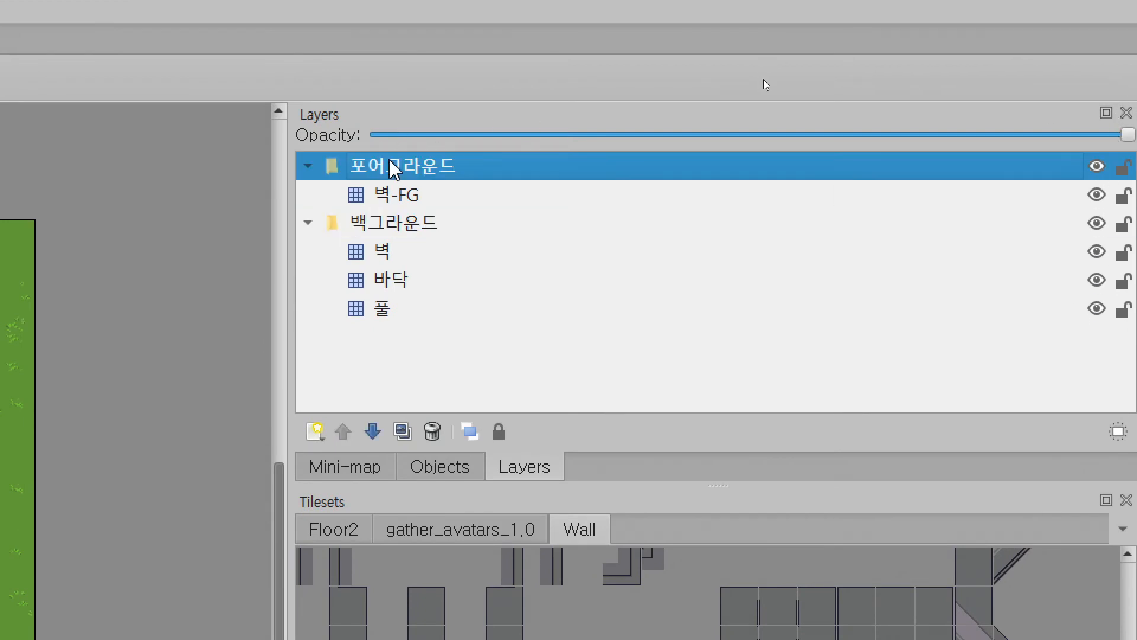
pyautogui.click(1096, 166)
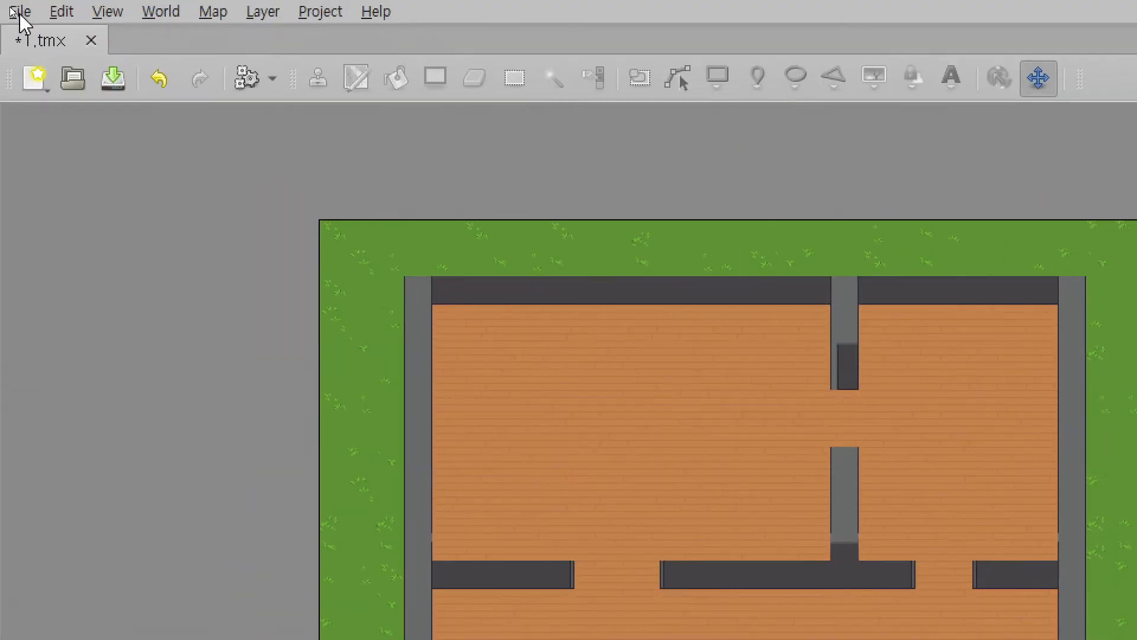
pyautogui.click(20, 12)
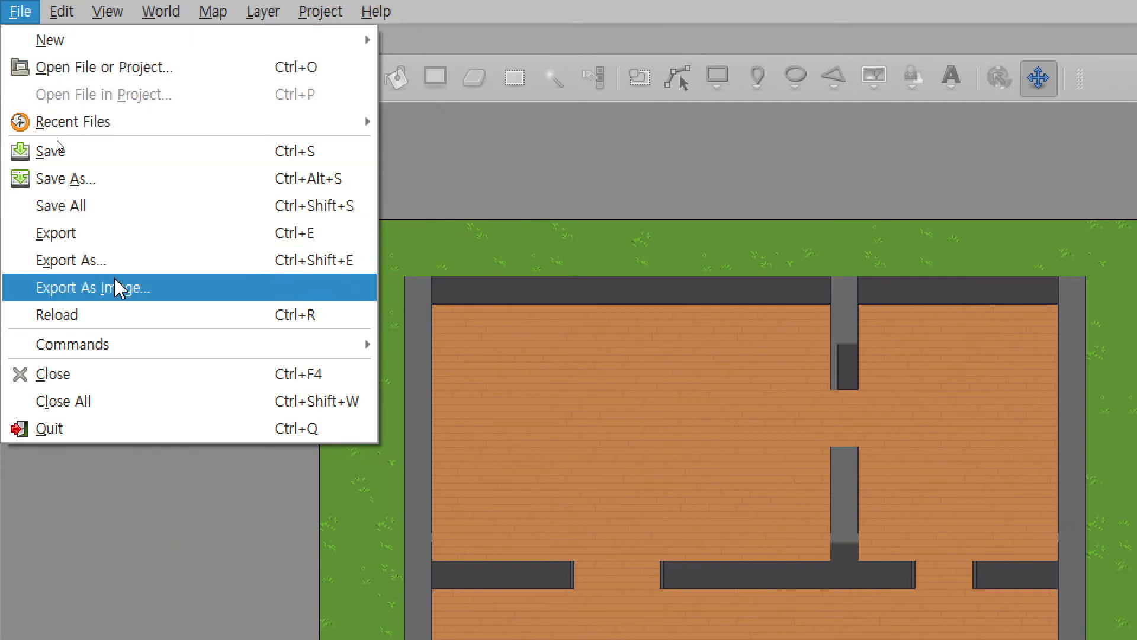
pyautogui.click(115, 298)
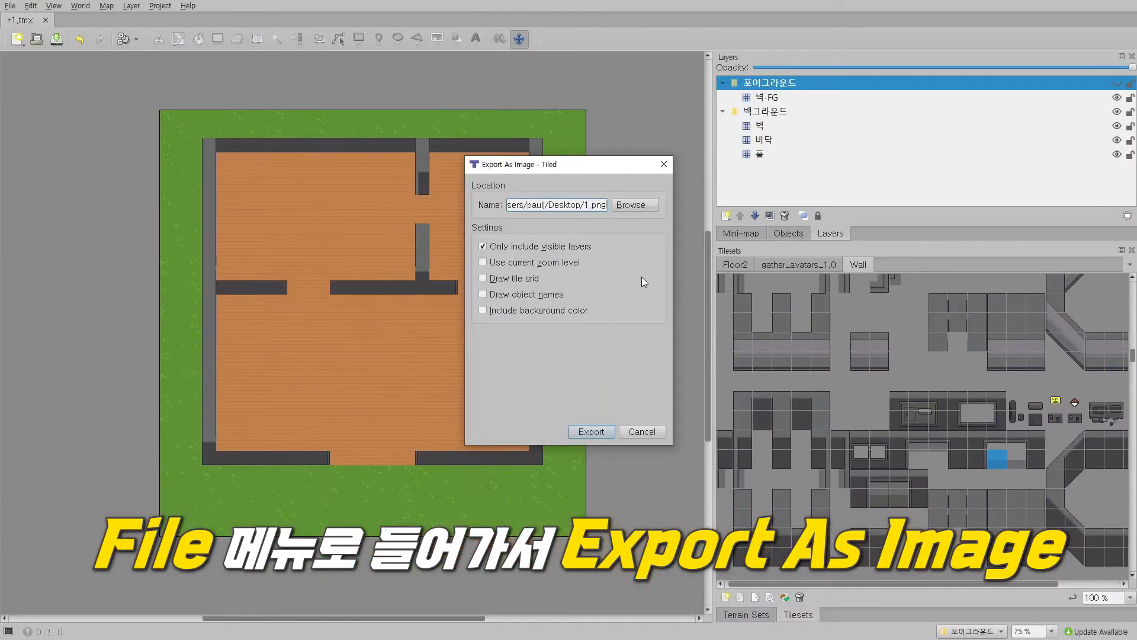
pyautogui.click(640, 205)
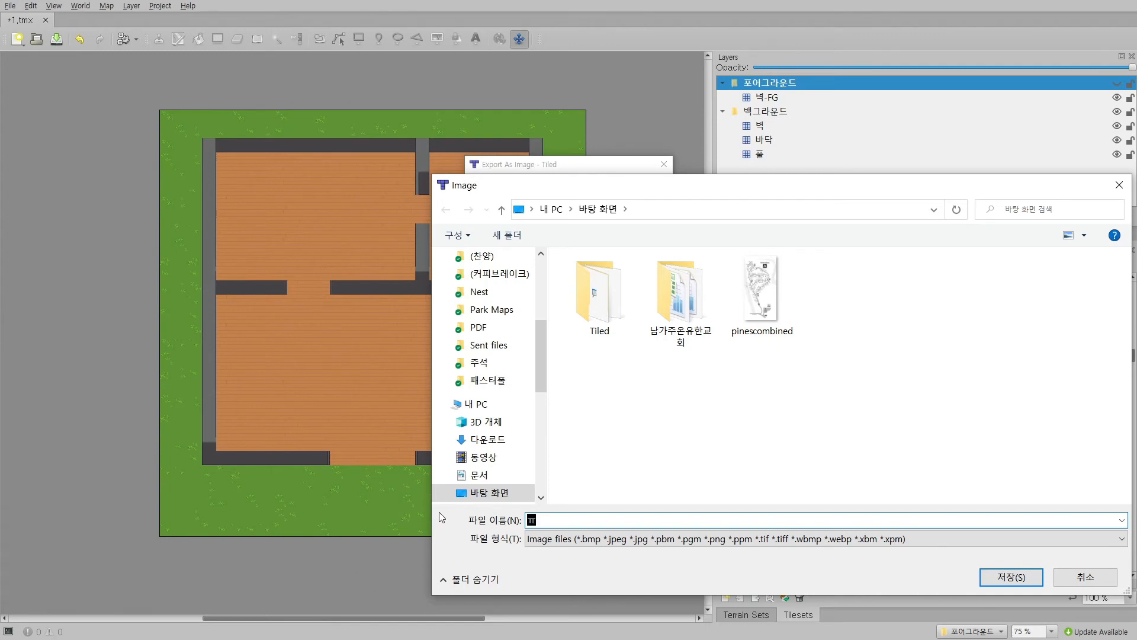
pyautogui.write('bg')
pyautogui.click(999, 578)
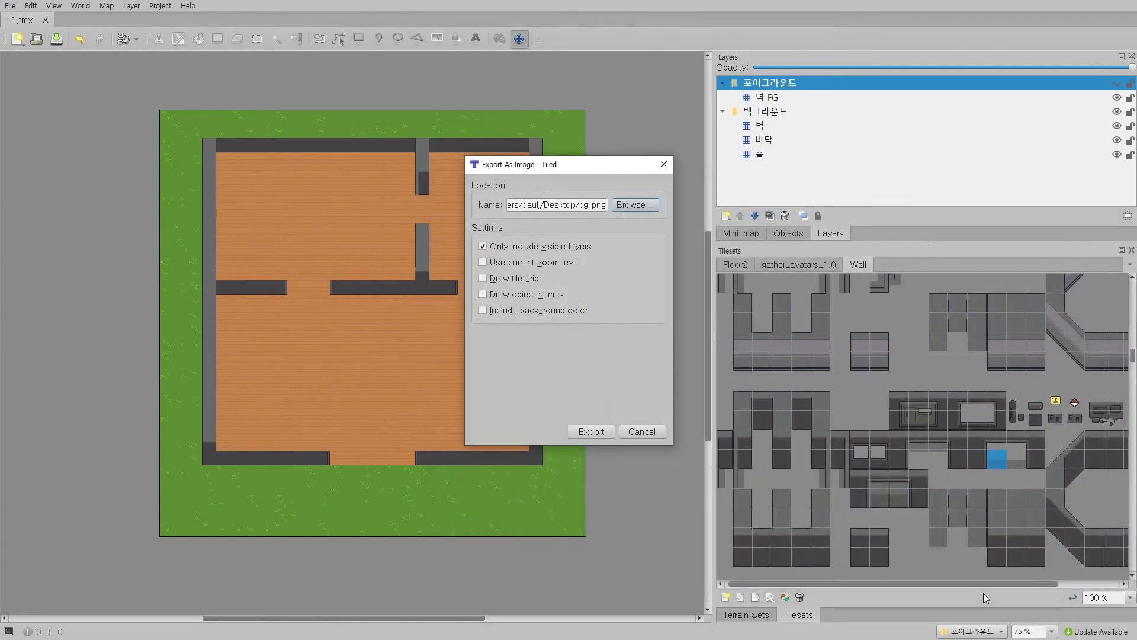
pyautogui.click(599, 434)
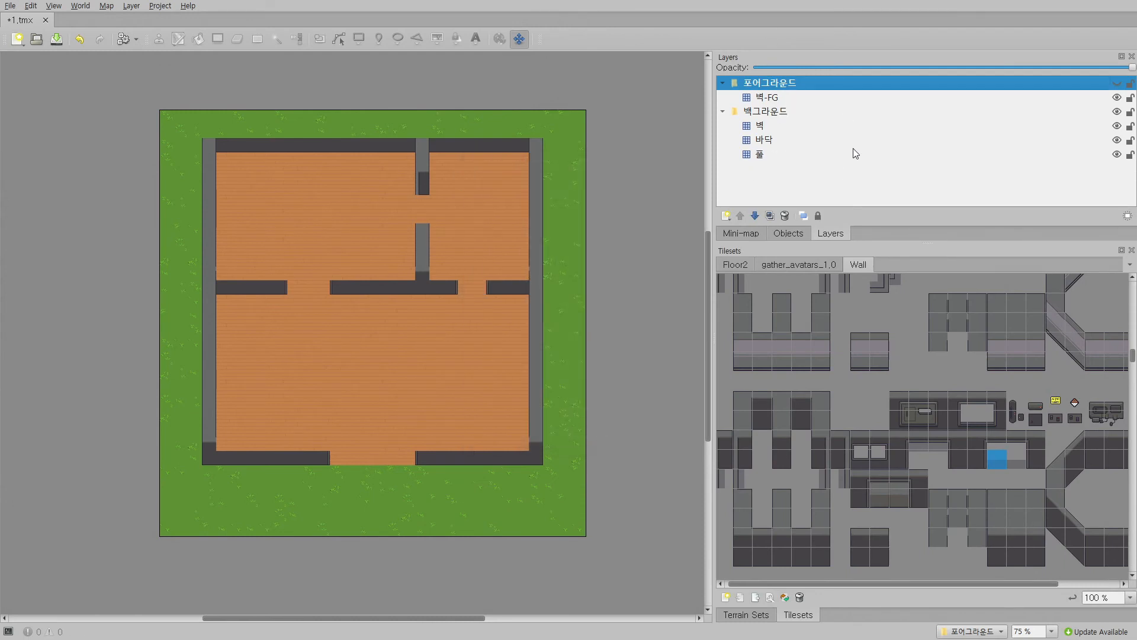
# Step: Show the 포어그라운드 group, hide the 백그라운드 group, and export the visible layers as fg.png on the desktop
pyautogui.click(1117, 83)
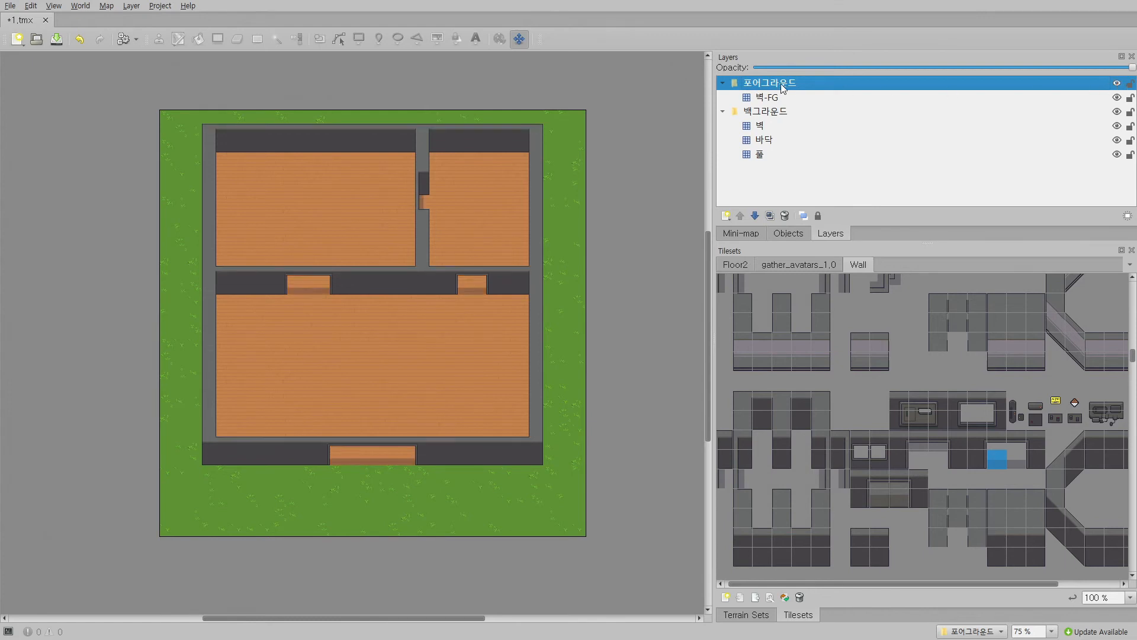
pyautogui.click(751, 112)
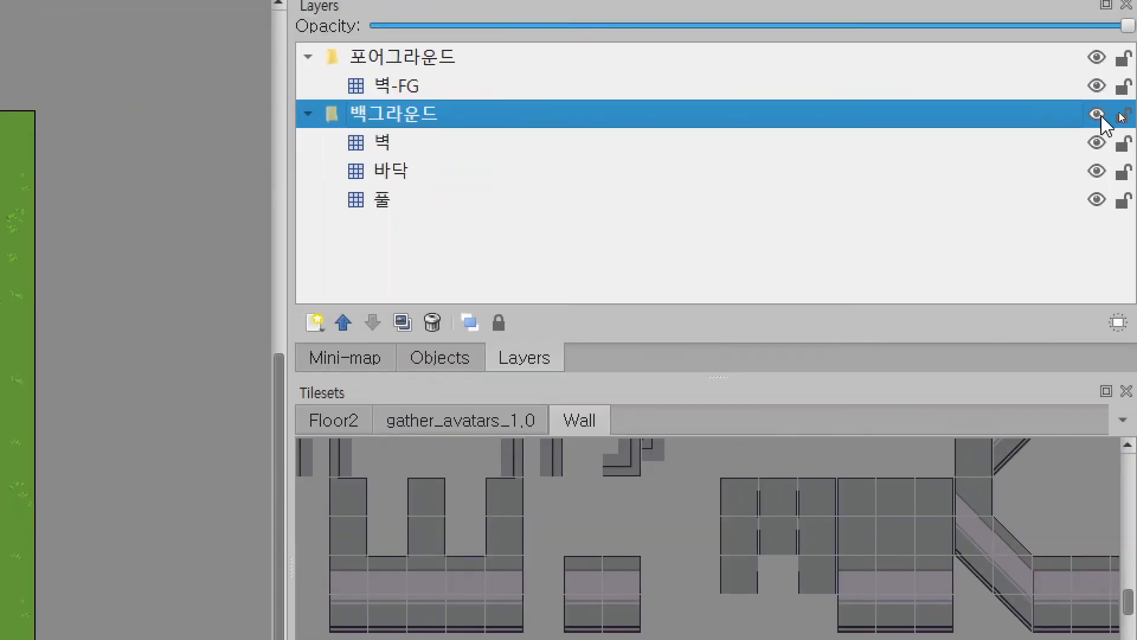
pyautogui.click(1099, 116)
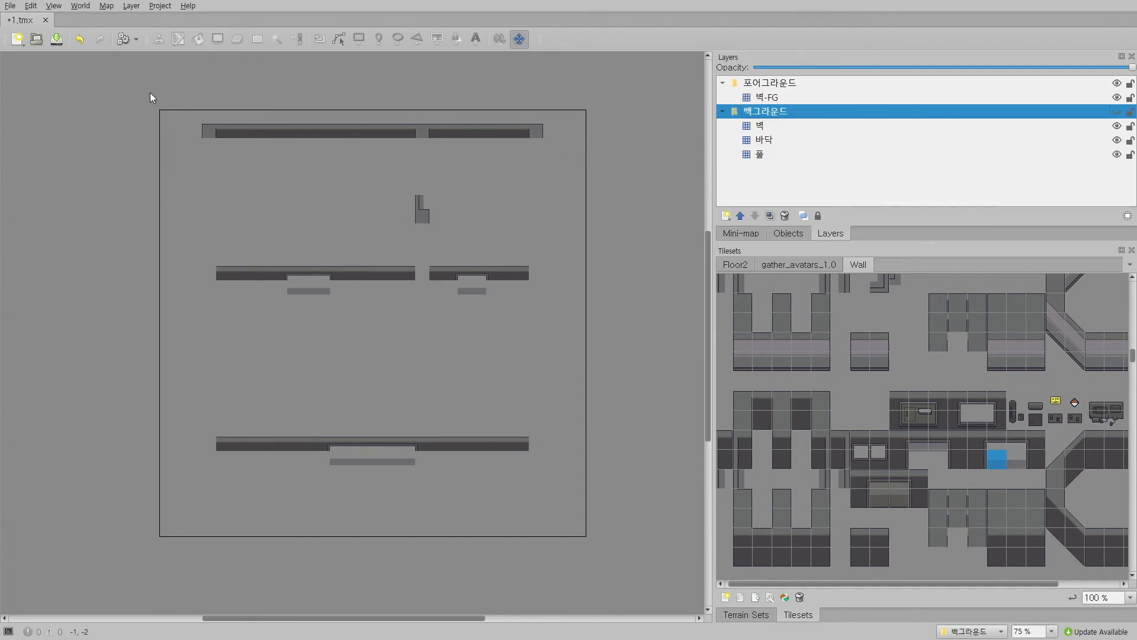
pyautogui.click(10, 6)
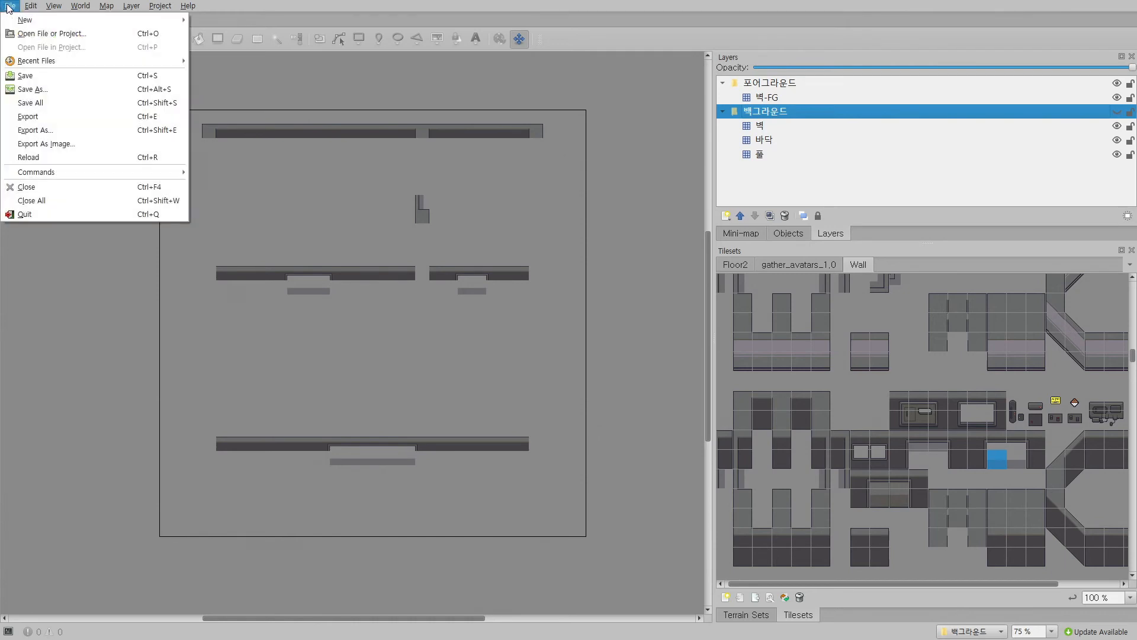
pyautogui.click(71, 151)
pyautogui.click(631, 200)
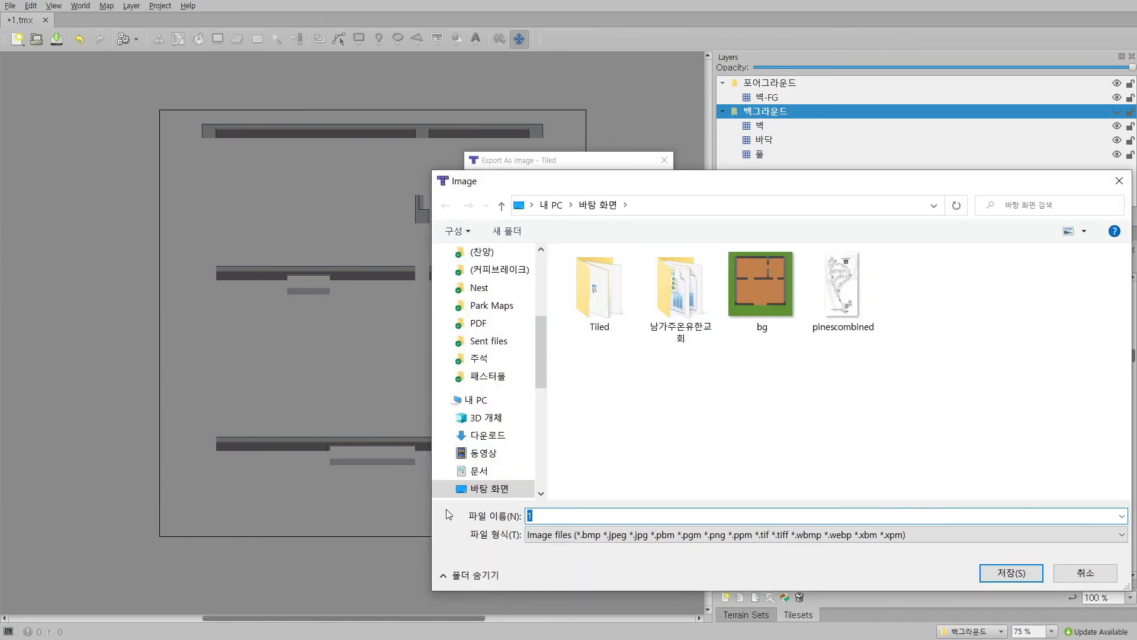
pyautogui.write('fg')
pyautogui.click(1007, 575)
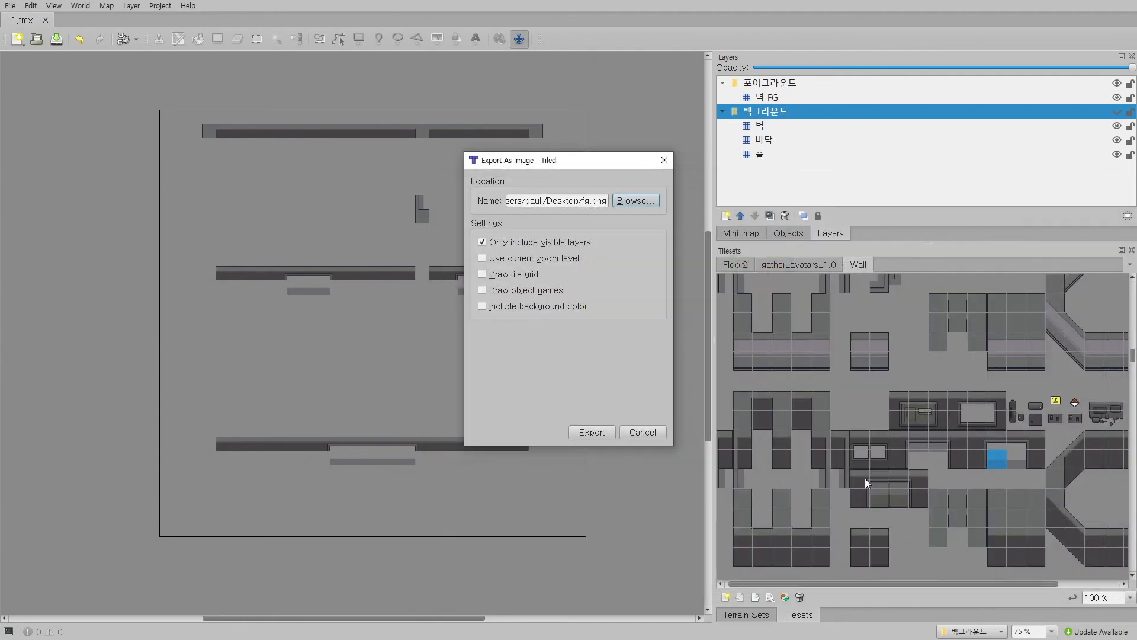
pyautogui.click(592, 431)
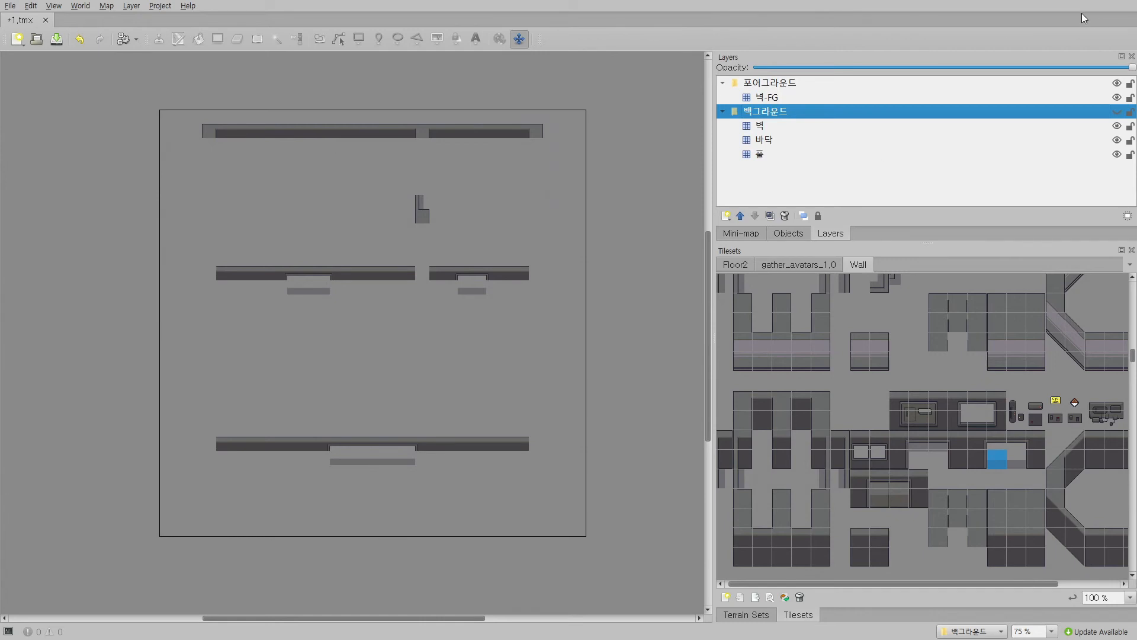
# Step: Switch to the desktop folder in File Explorer and open the exported bg image to check it
pyautogui.hotkey('alt', 'Tab')
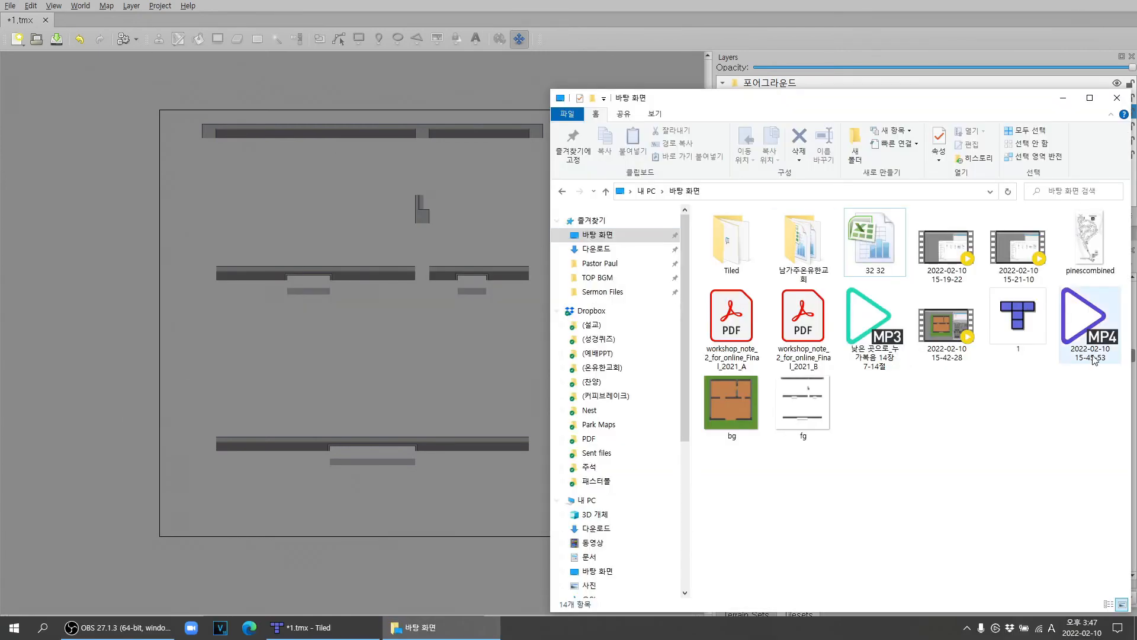
pyautogui.doubleClick(740, 400)
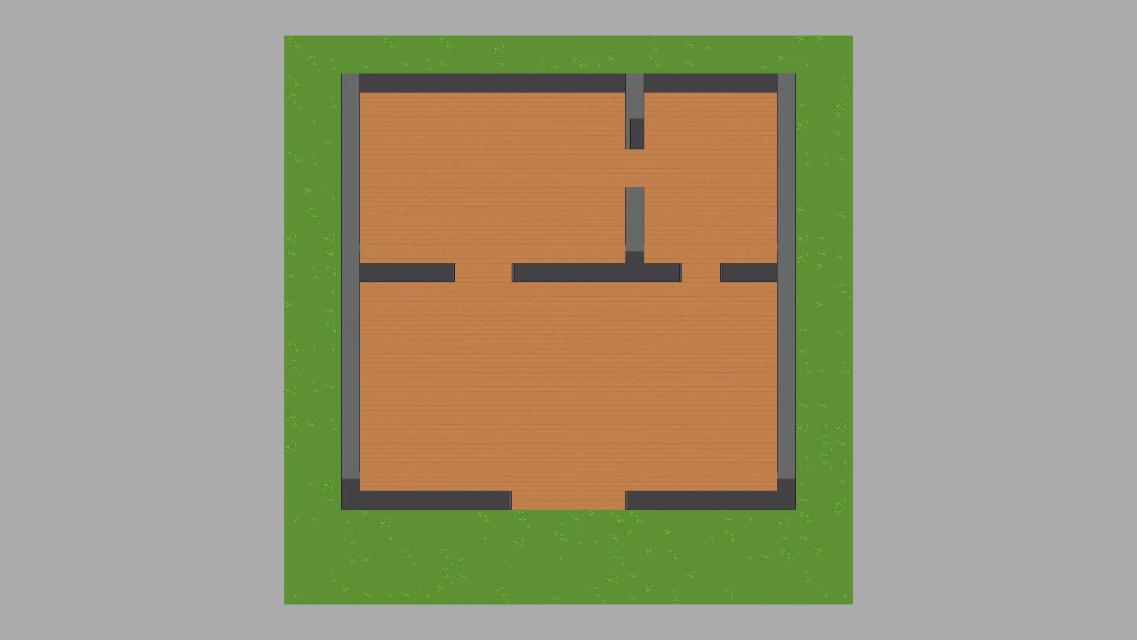
# Step: Flip back and forth between the exported bg and fg images to compare them, and close the image viewer
pyautogui.press('pagedown')
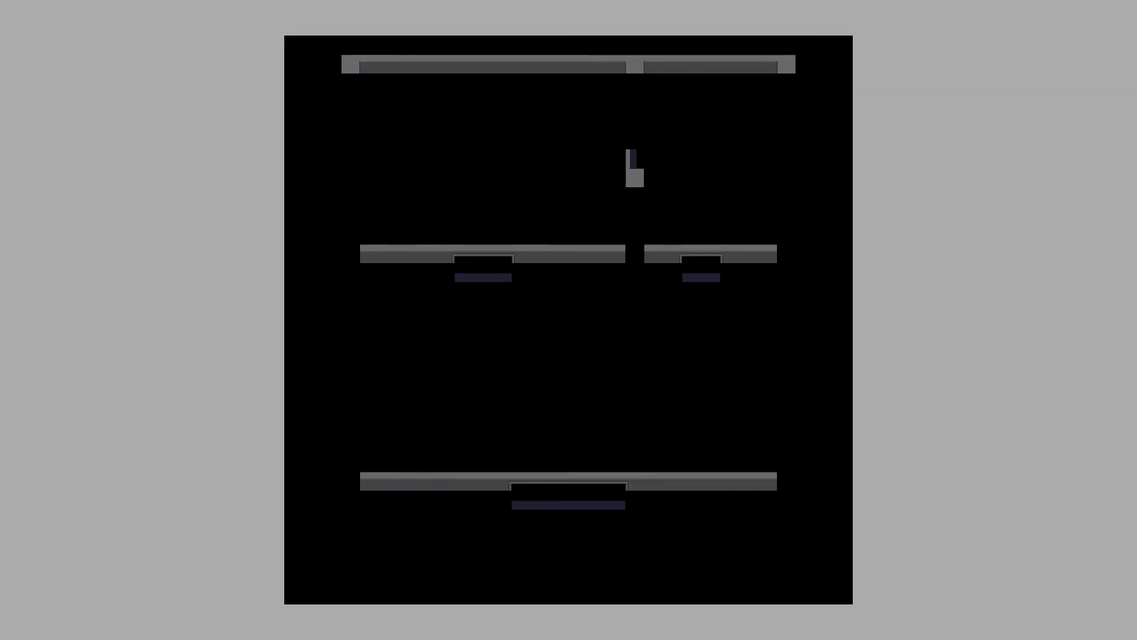
pyautogui.press('pageup')
pyautogui.press('pagedown')
pyautogui.press('pageup')
pyautogui.press('pagedown')
pyautogui.press('pageup')
pyautogui.press('pagedown')
pyautogui.press('Escape')
# Step: Switch to the Edge browser, go to gather.town, and start creating a new space from scratch
pyautogui.click(249, 627)
pyautogui.click(432, 33)
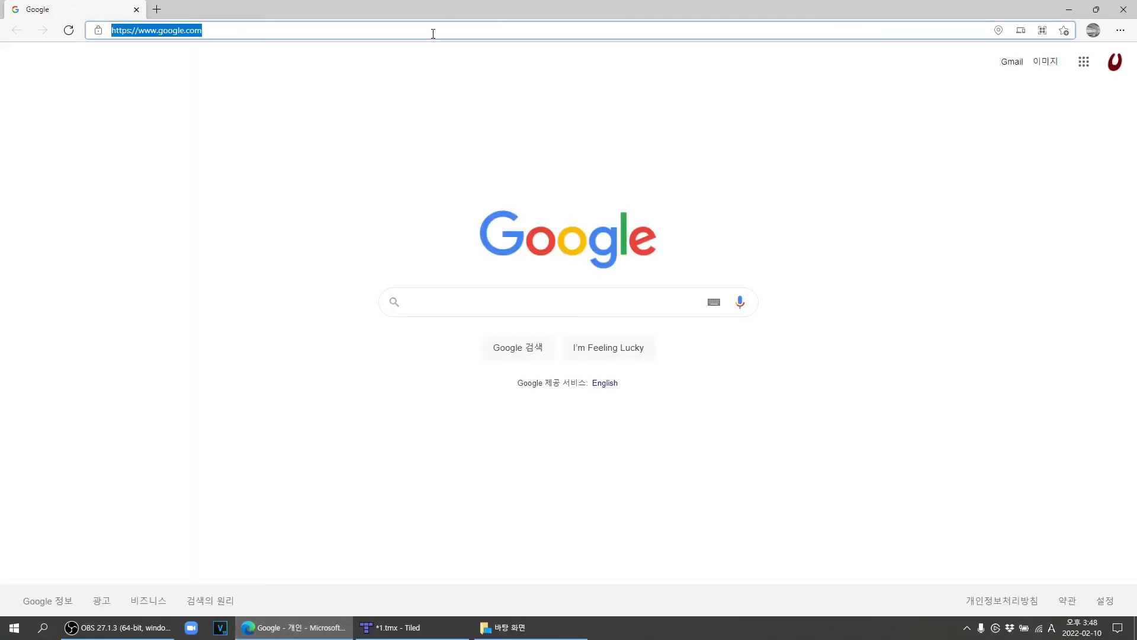
pyautogui.write('gather')
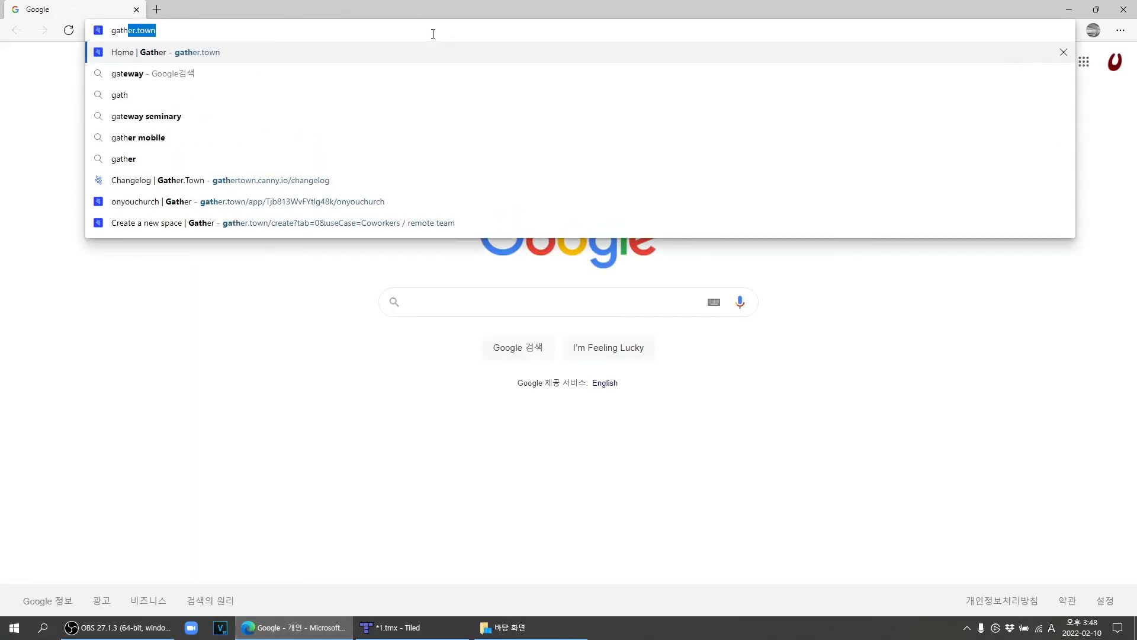
pyautogui.press('Return')
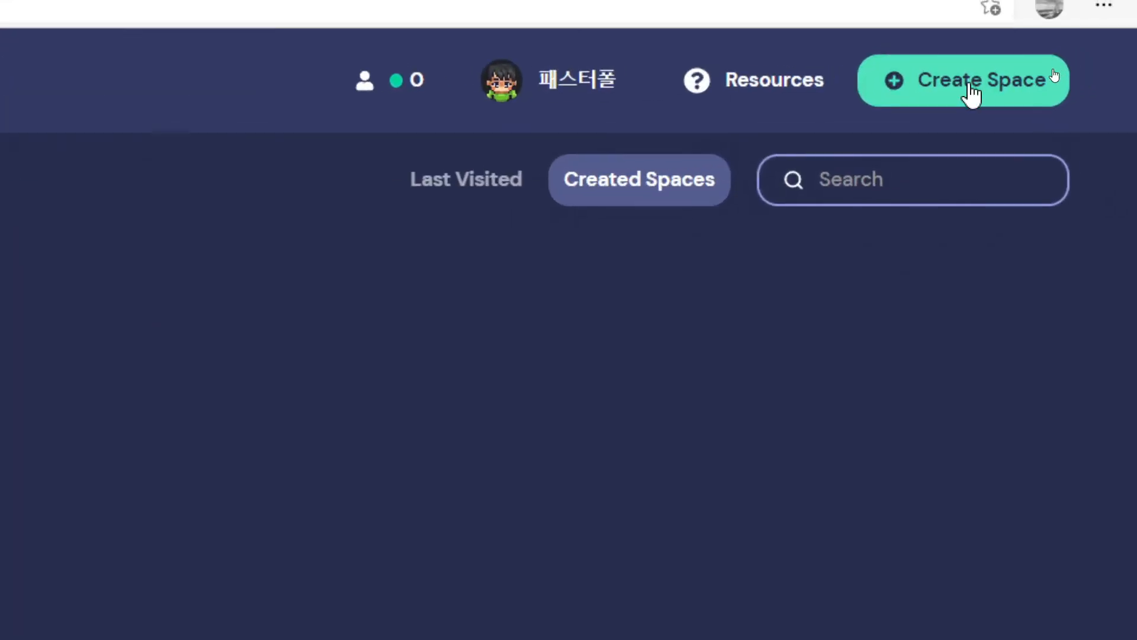
pyautogui.click(992, 80)
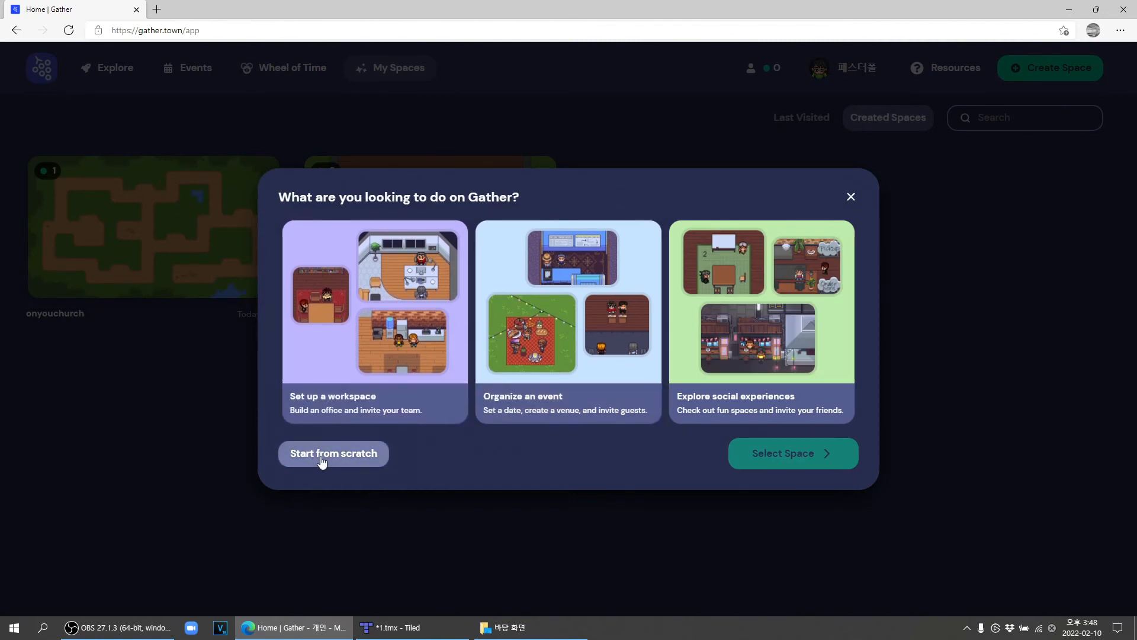
pyautogui.click(349, 456)
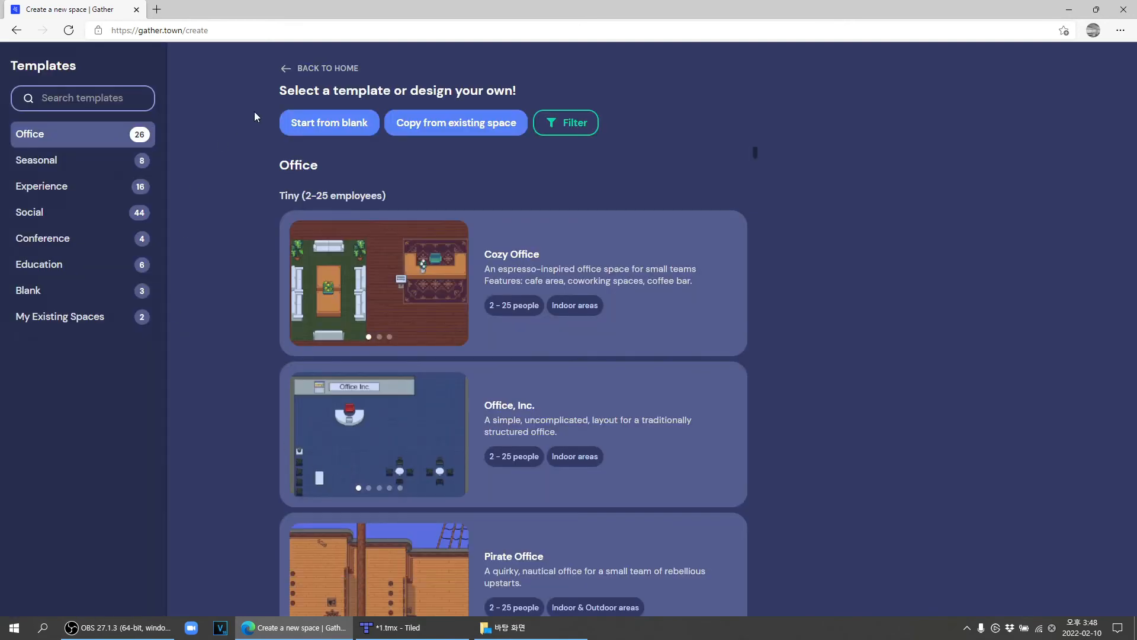
# Step: Choose the Blank (Start from Scratch) template, name the space fg with Remote Office as its purpose, and open it in Mapmaker
pyautogui.click(374, 121)
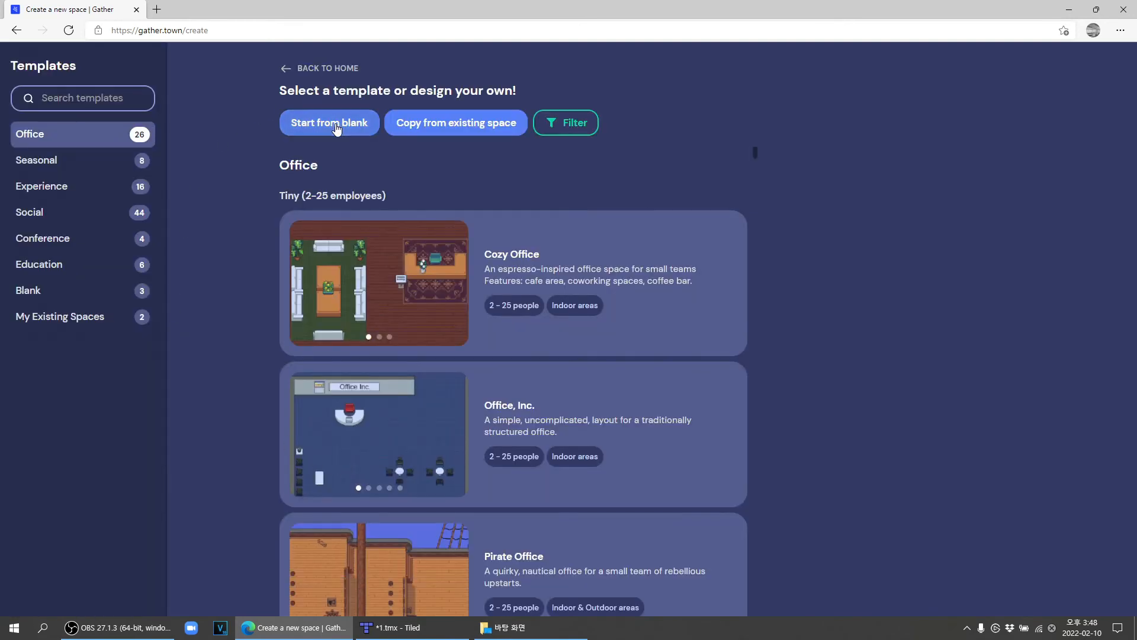
pyautogui.click(384, 225)
pyautogui.click(924, 472)
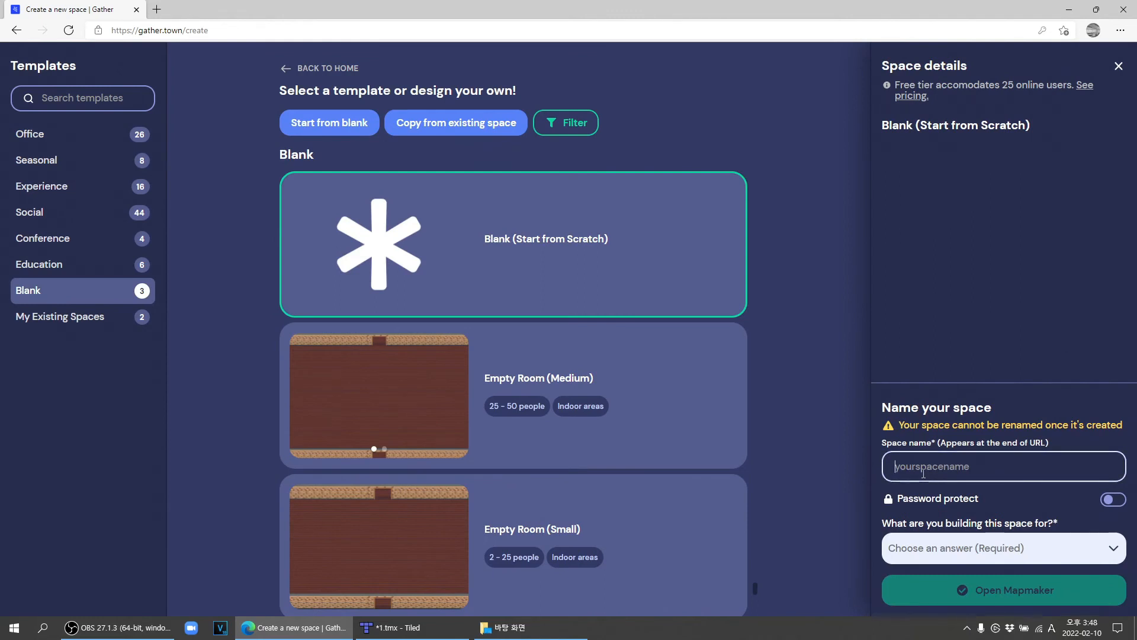
pyautogui.write('fg')
pyautogui.click(974, 548)
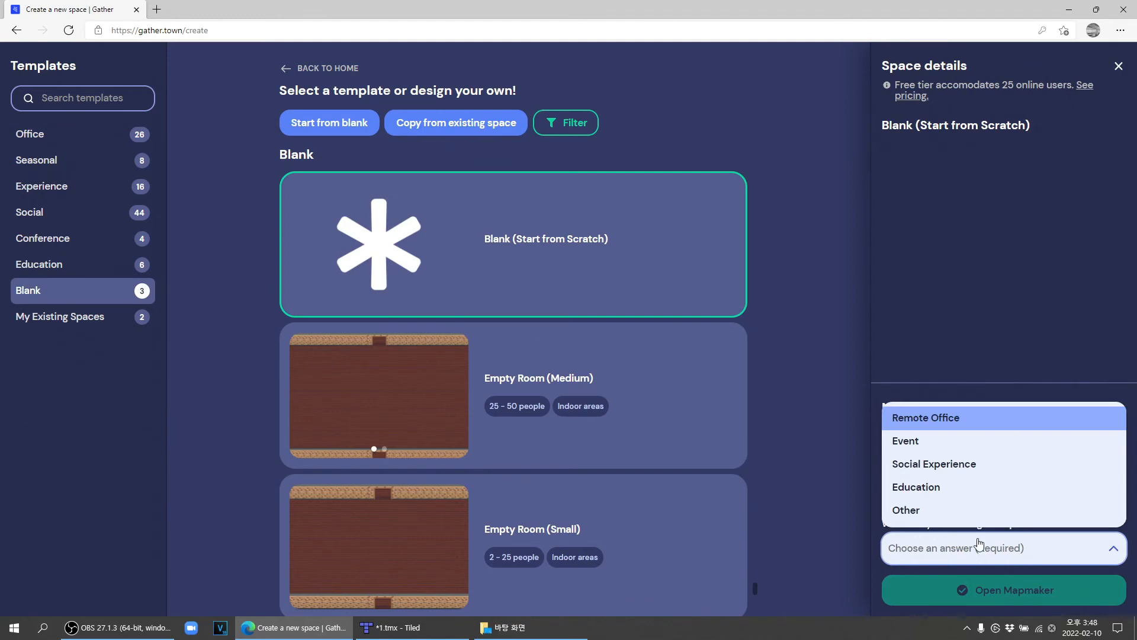
pyautogui.click(957, 422)
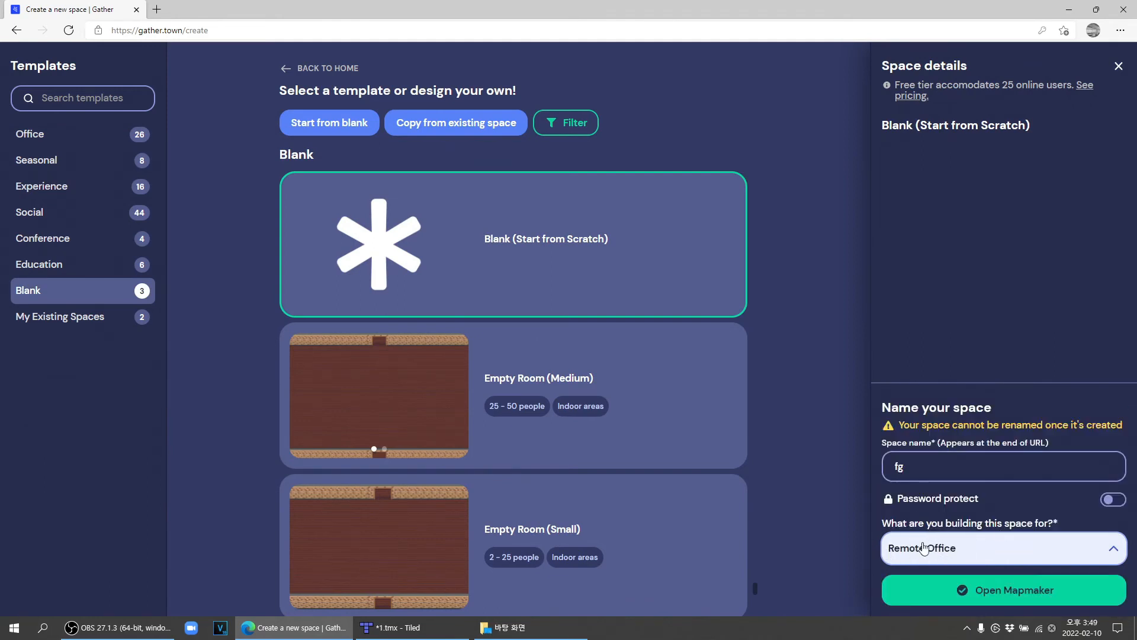
pyautogui.click(1034, 599)
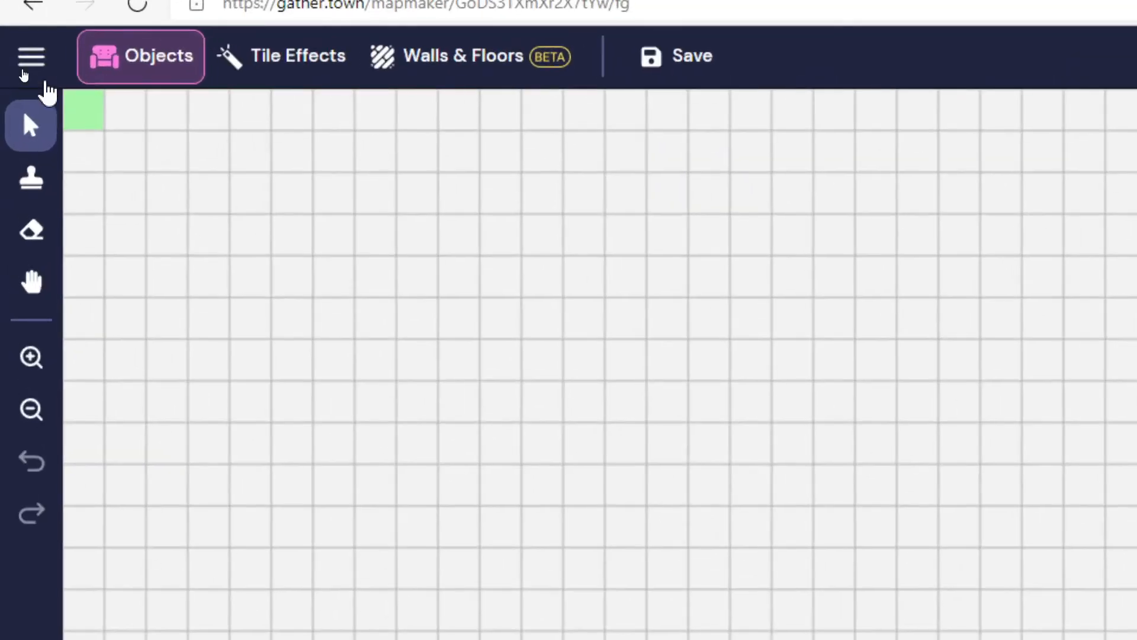
# Step: Upload the bg image from the desktop as the room's background and save the map
pyautogui.click(42, 86)
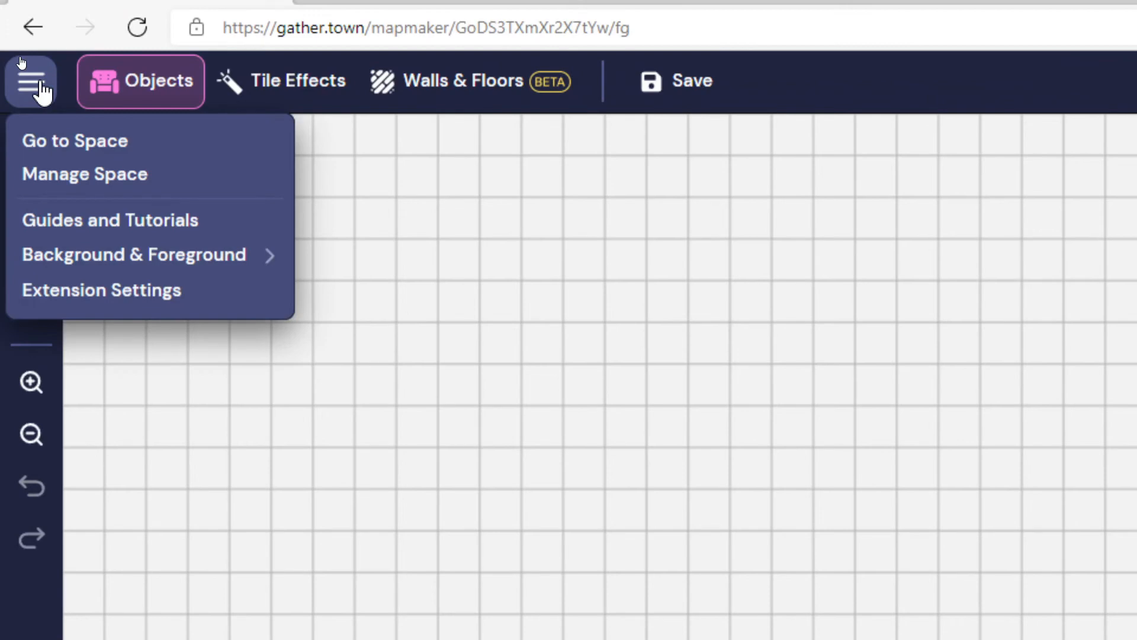
pyautogui.moveTo(97, 263)
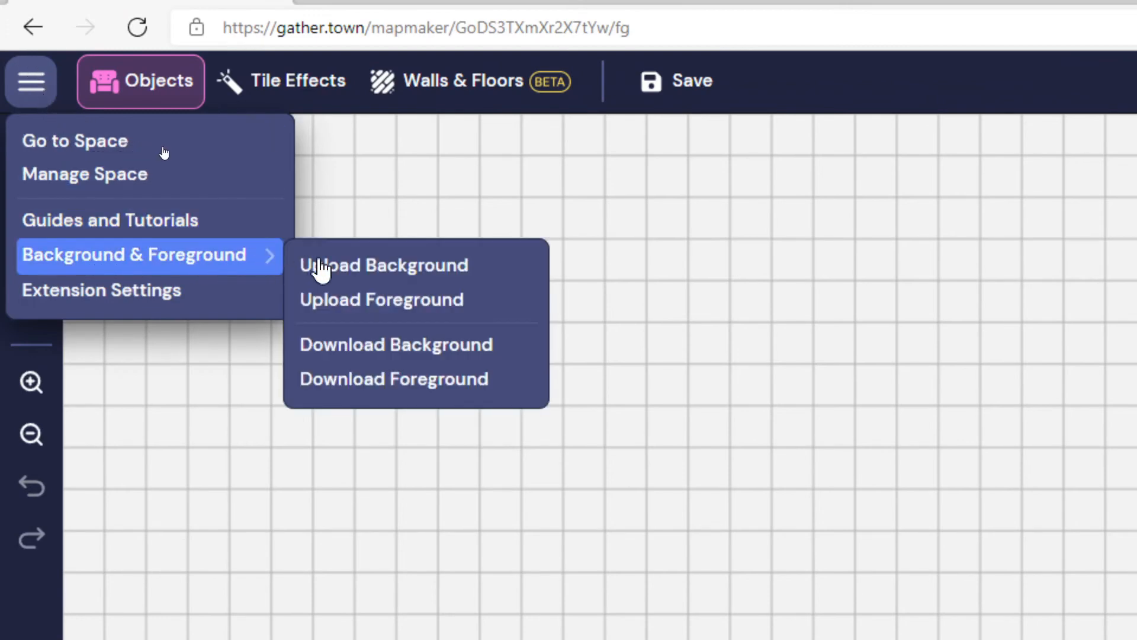
pyautogui.click(452, 273)
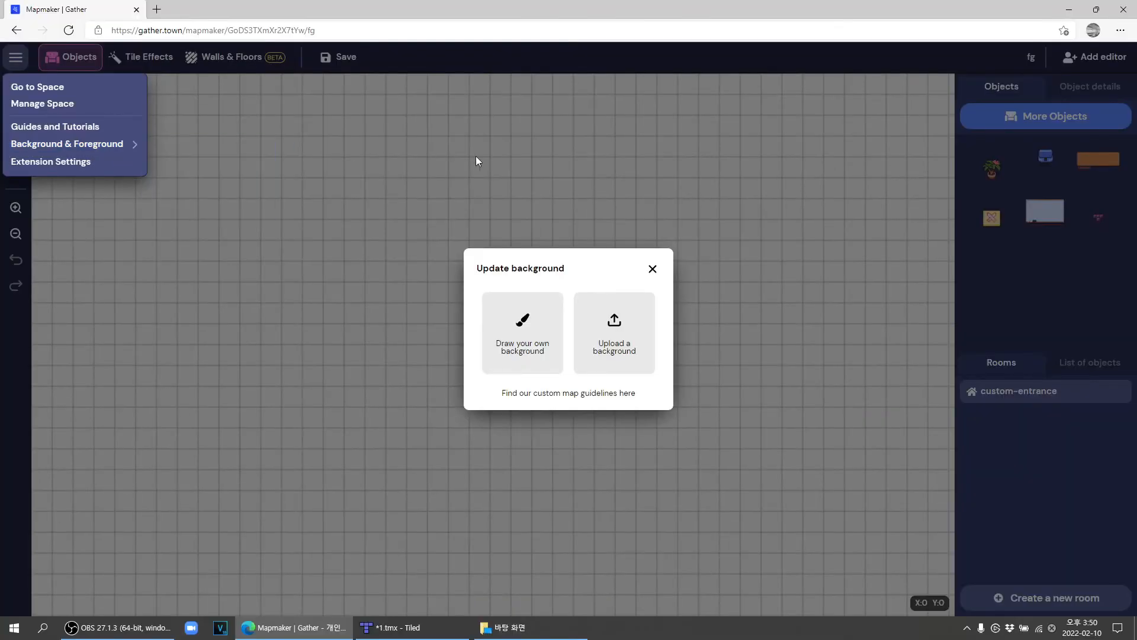
pyautogui.click(634, 359)
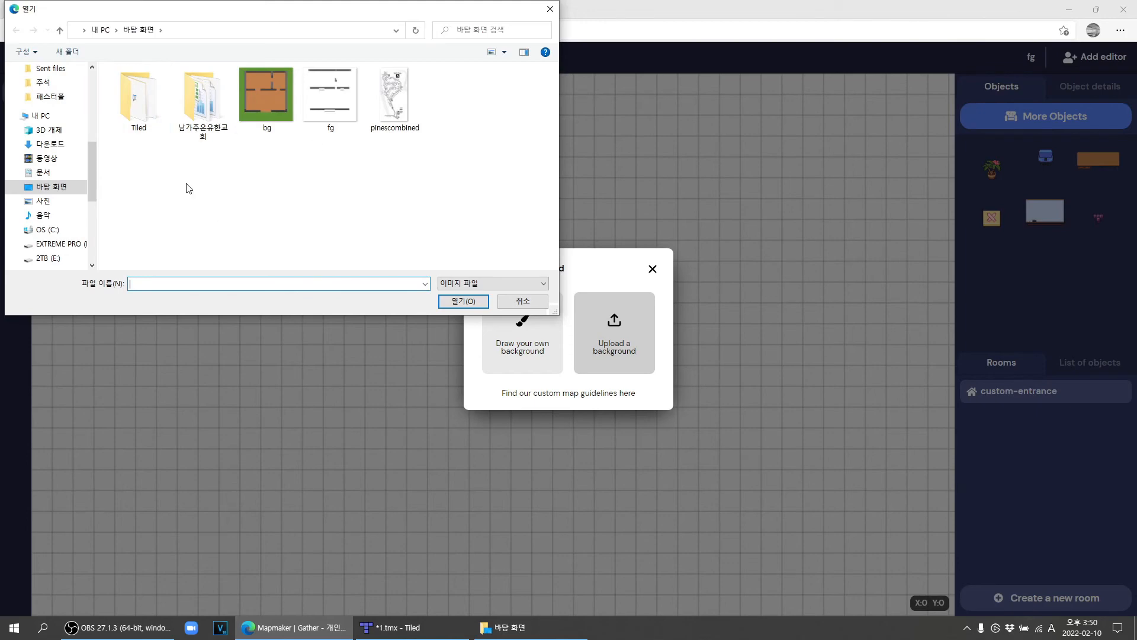
pyautogui.click(268, 112)
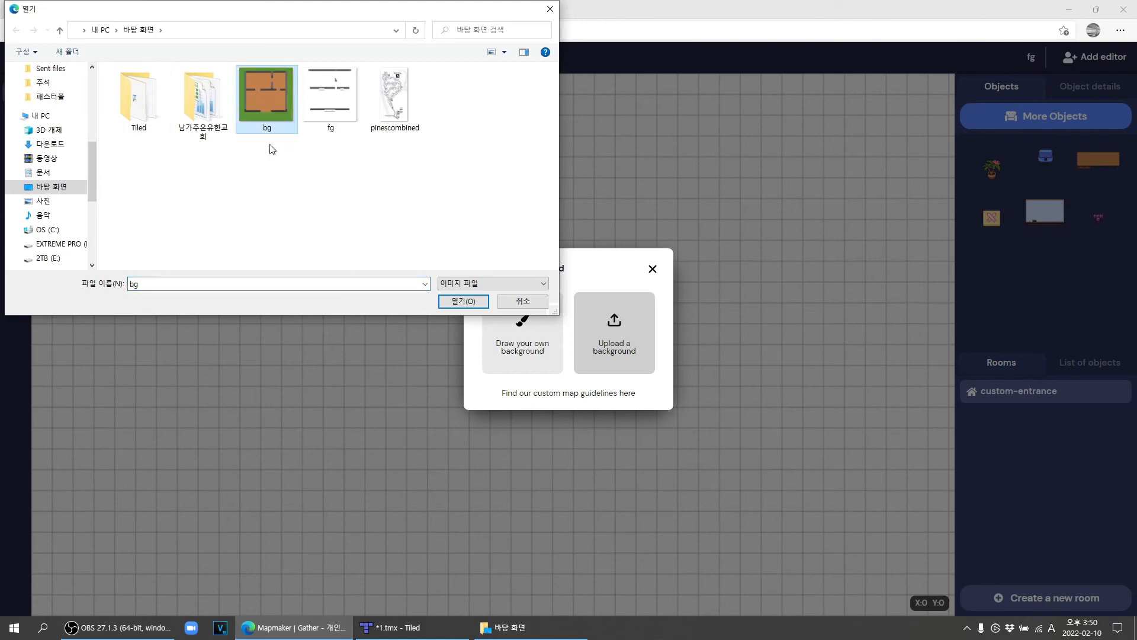
pyautogui.click(463, 301)
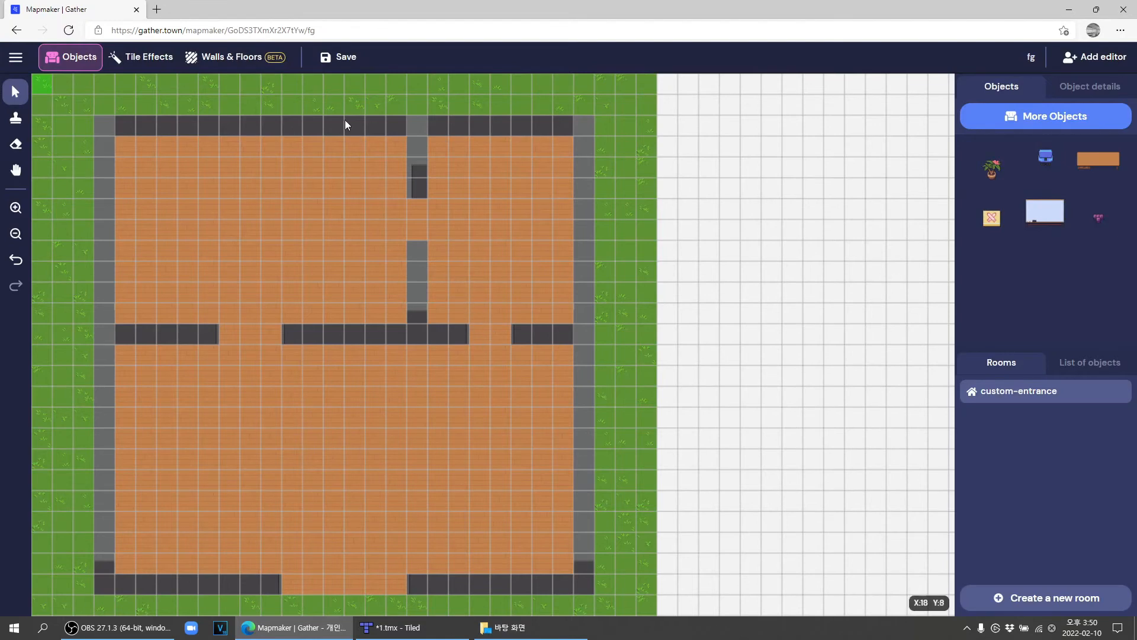
pyautogui.click(339, 59)
# Step: Upload the fg image from the desktop as the room's foreground and save the map
pyautogui.click(16, 58)
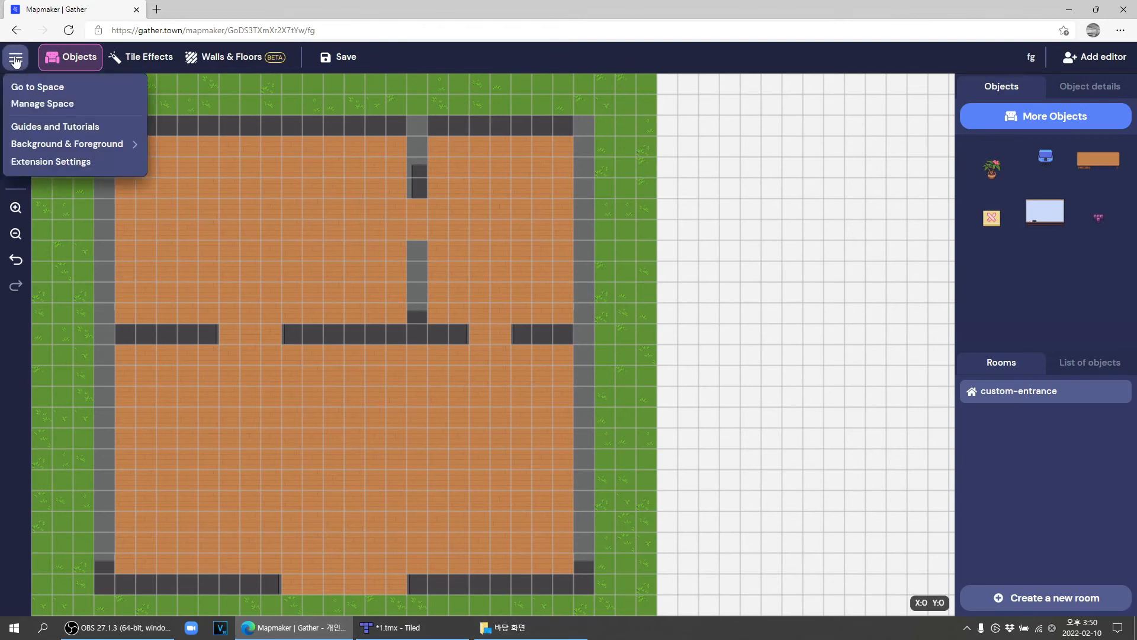
pyautogui.moveTo(51, 145)
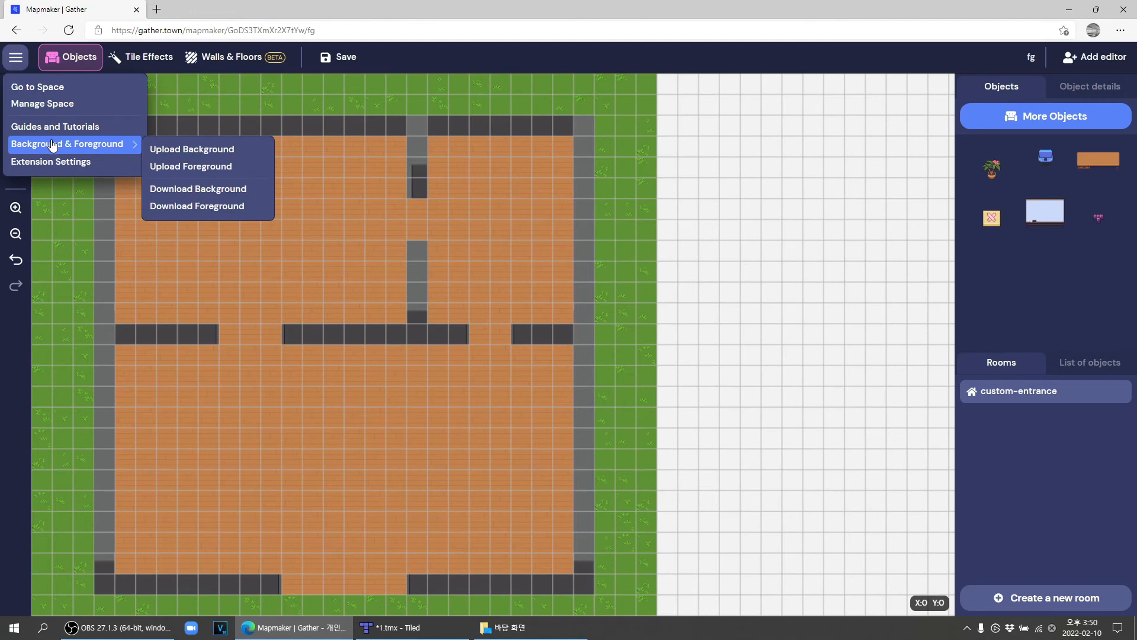
pyautogui.click(215, 169)
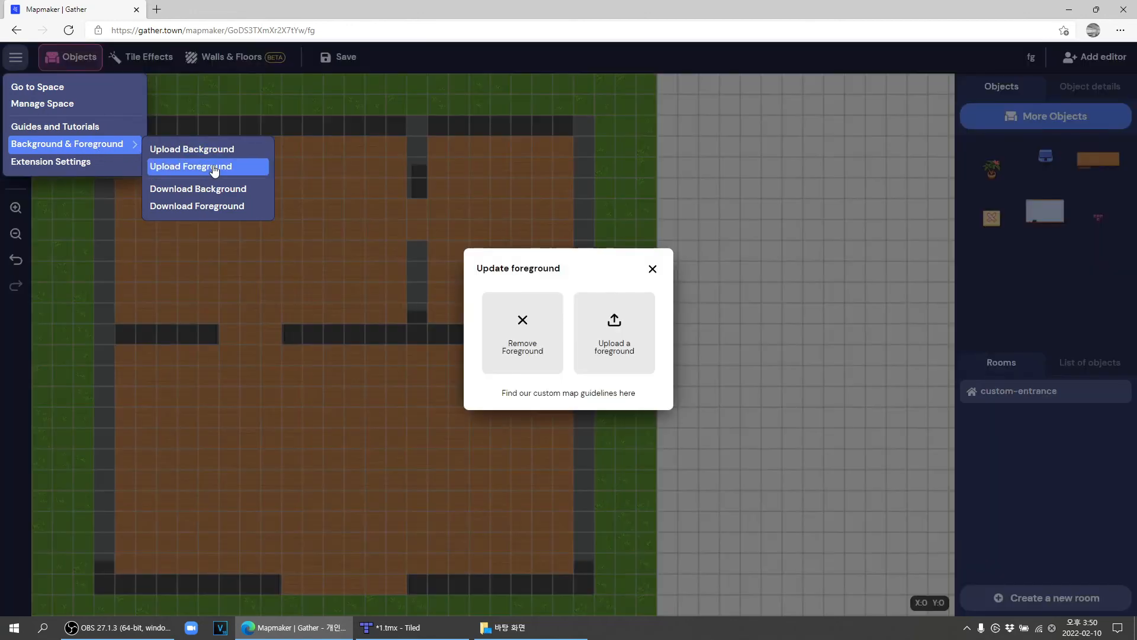
pyautogui.click(620, 353)
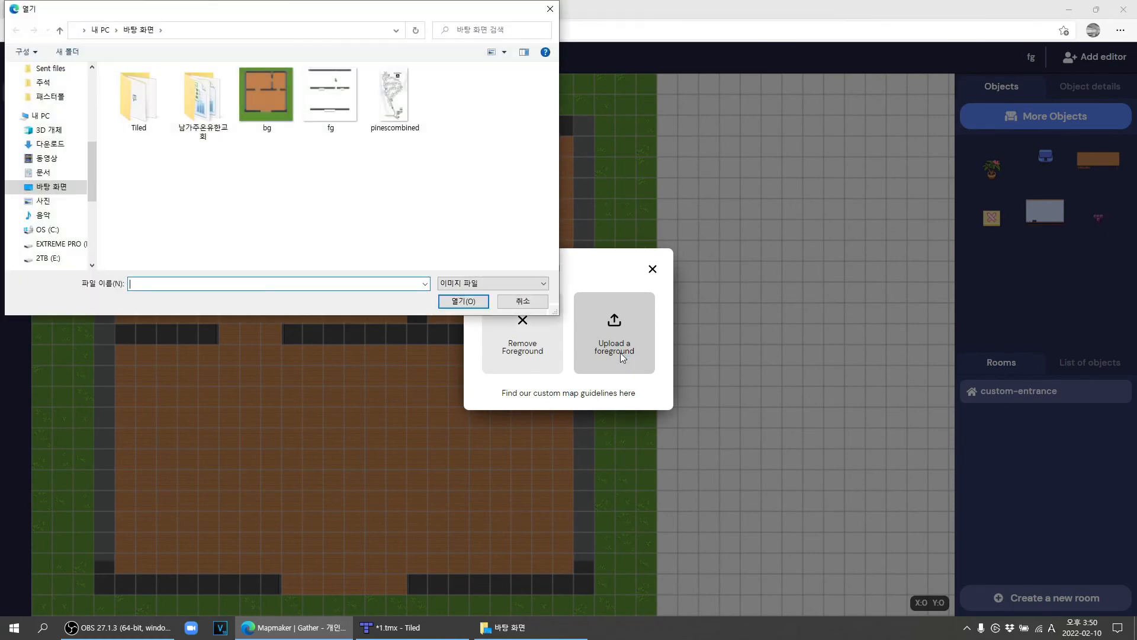
pyautogui.click(330, 104)
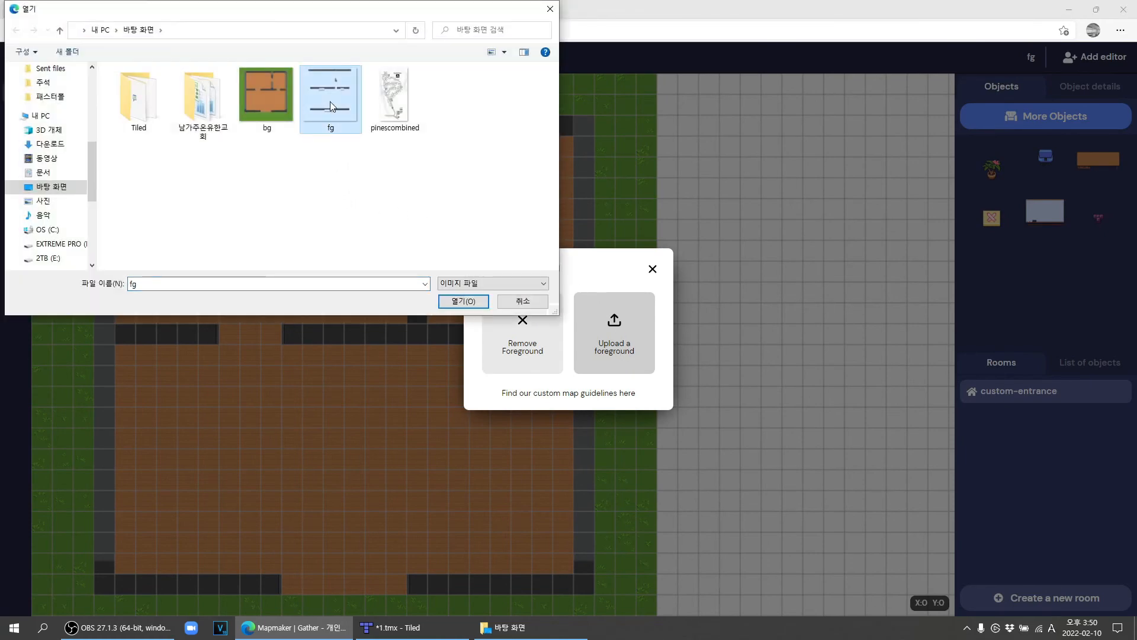
pyautogui.click(470, 305)
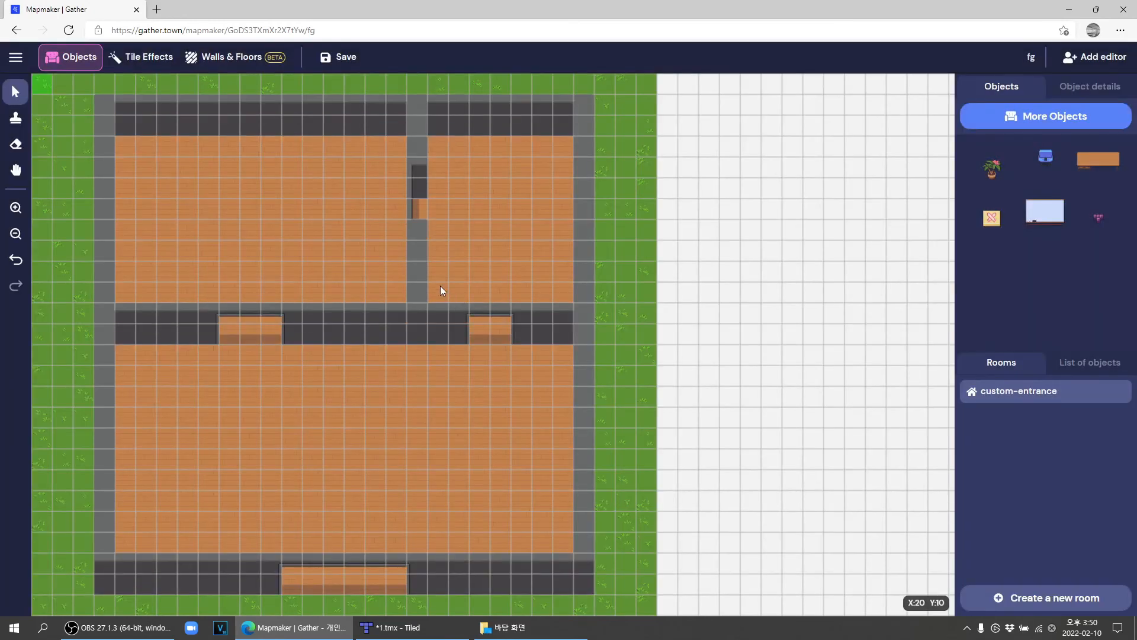
pyautogui.click(342, 57)
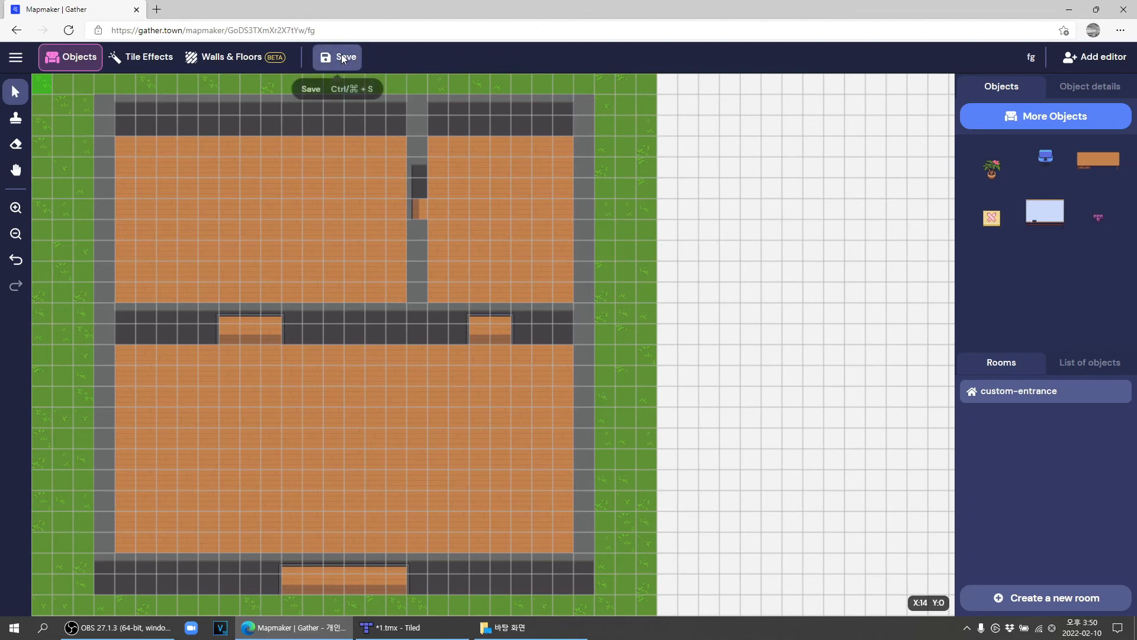
# Step: Place a default Spawn tile in the large lower room above the entrance, and erase the original spawn tile at the map's upper-left corner
pyautogui.click(143, 57)
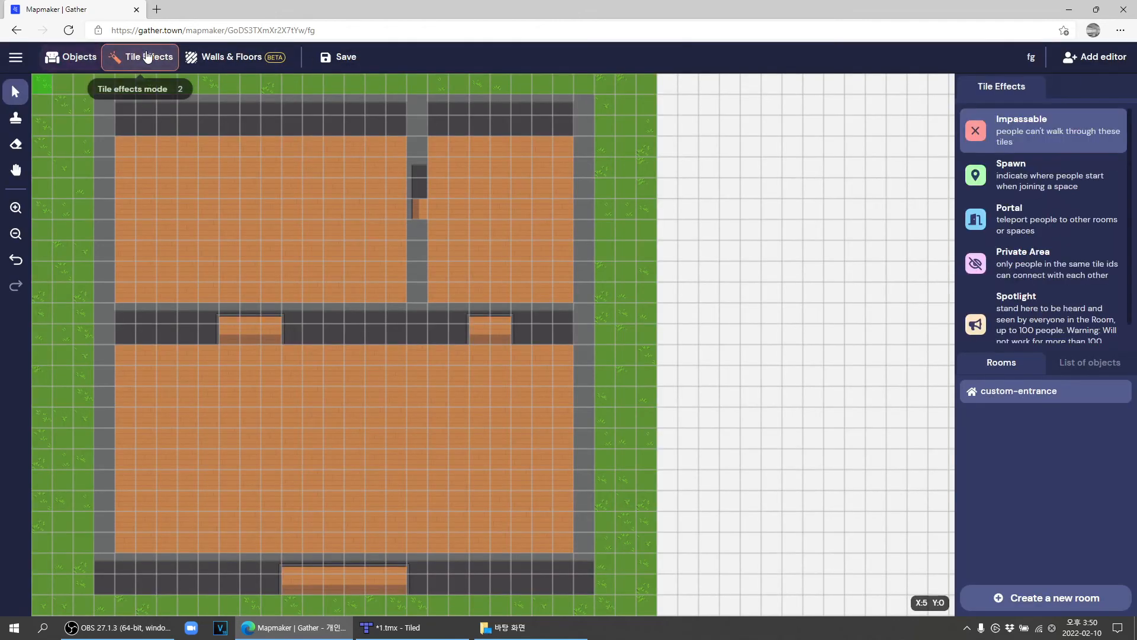
pyautogui.click(1026, 173)
pyautogui.click(354, 500)
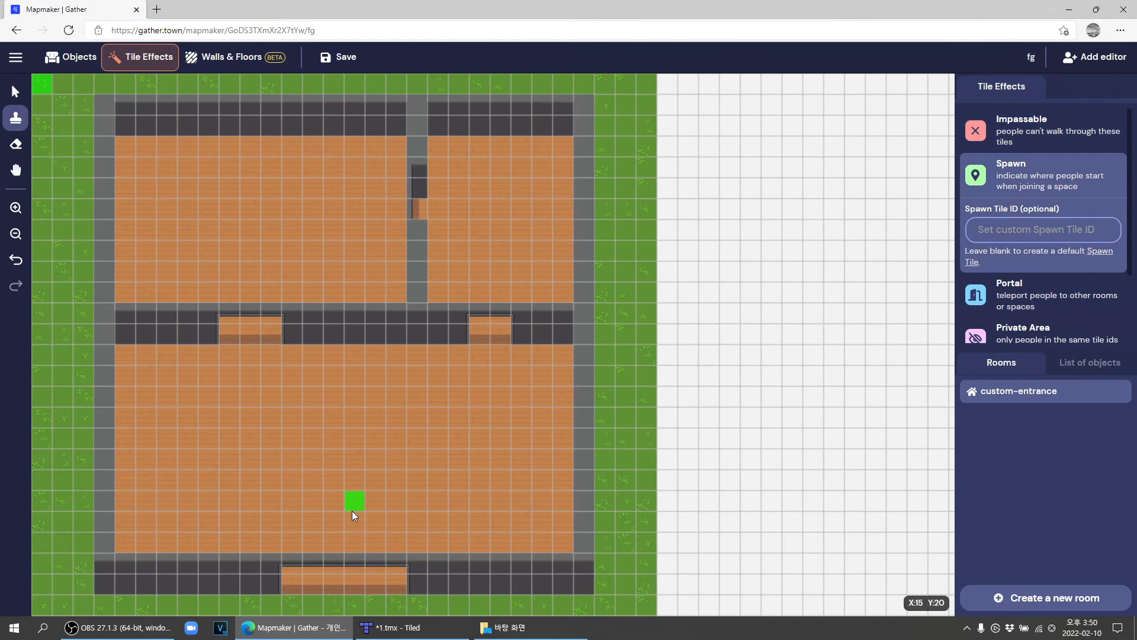
pyautogui.click(15, 144)
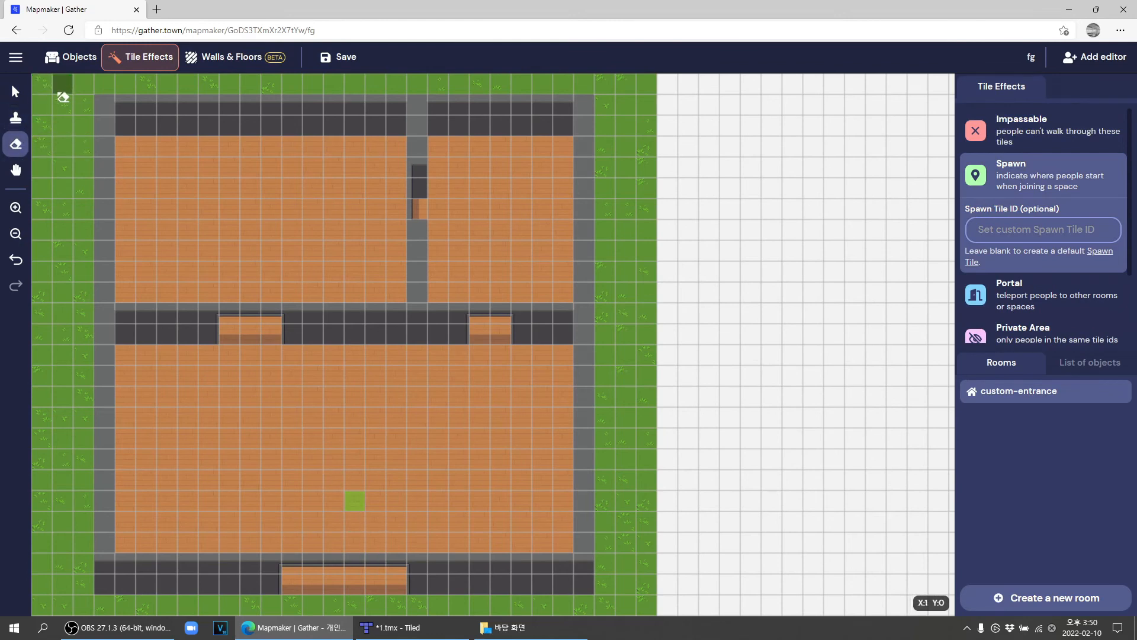
# Step: Mark both tile rows of the building's top wall as Impassable, and erase the effect from the upper row
pyautogui.click(1090, 145)
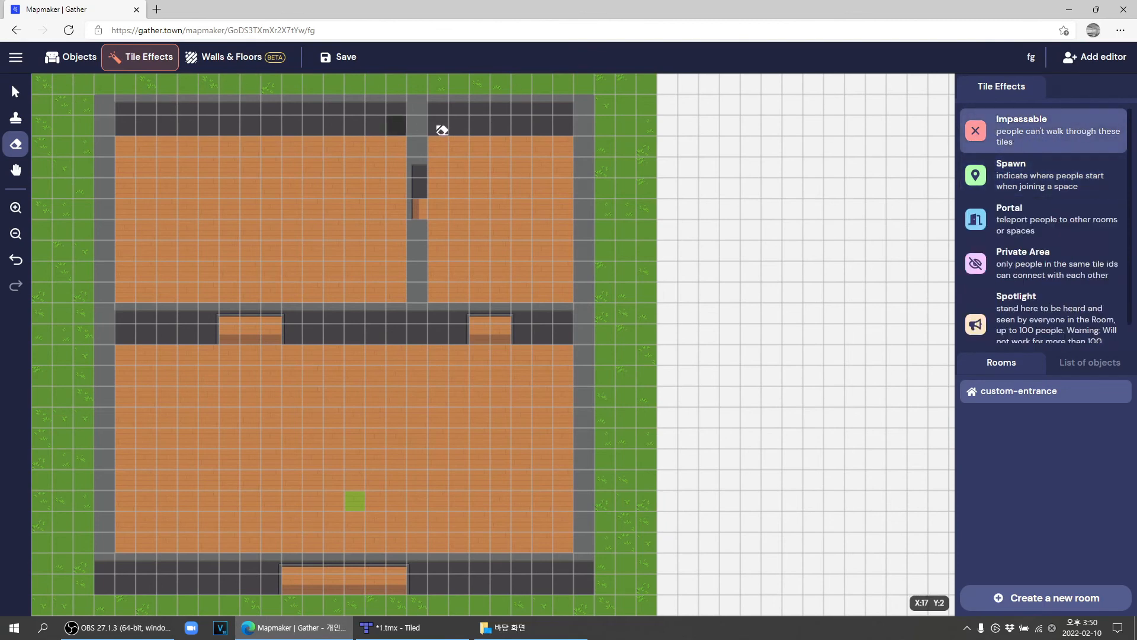
pyautogui.click(16, 117)
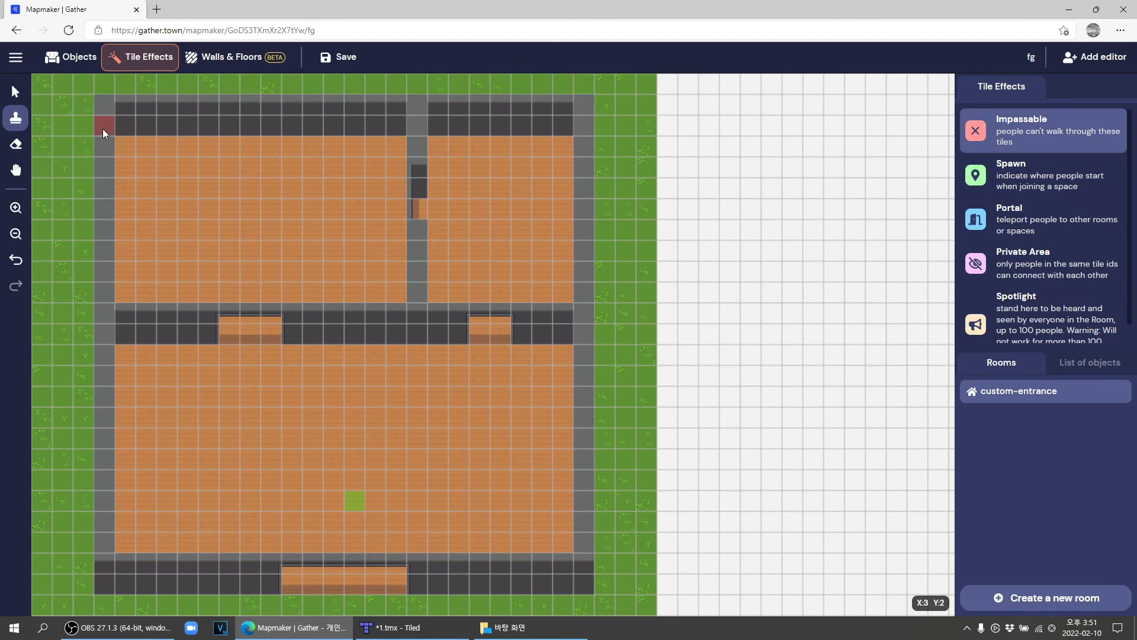
pyautogui.moveTo(126, 110)
pyautogui.mouseDown()
pyautogui.moveTo(539, 109)
pyautogui.moveTo(314, 113)
pyautogui.mouseUp()
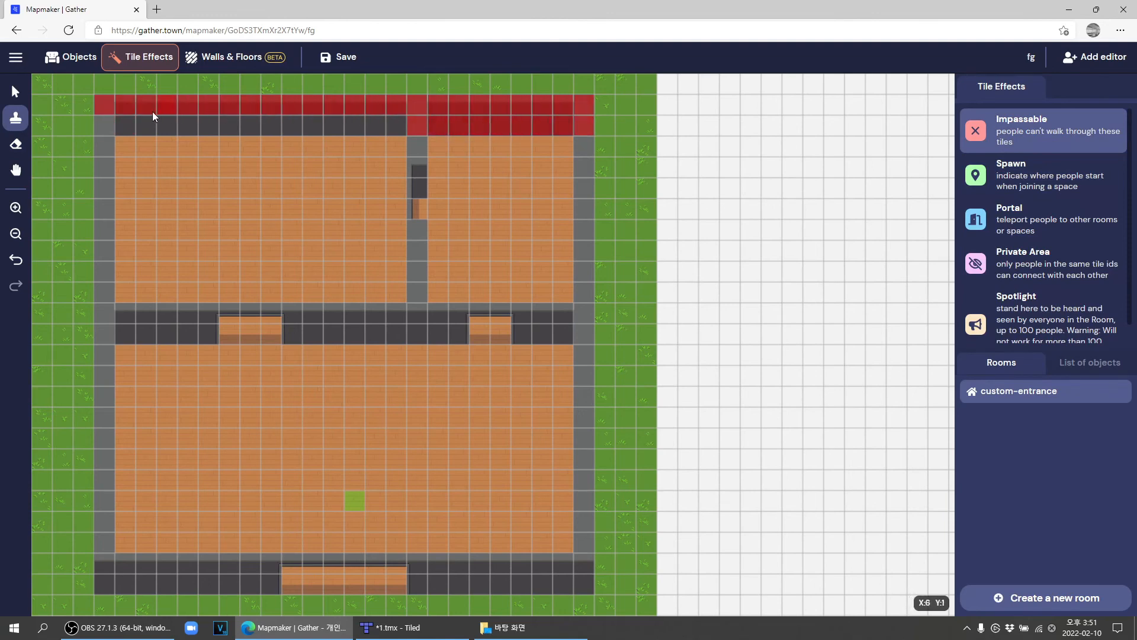
pyautogui.moveTo(98, 125); pyautogui.dragTo(444, 120)
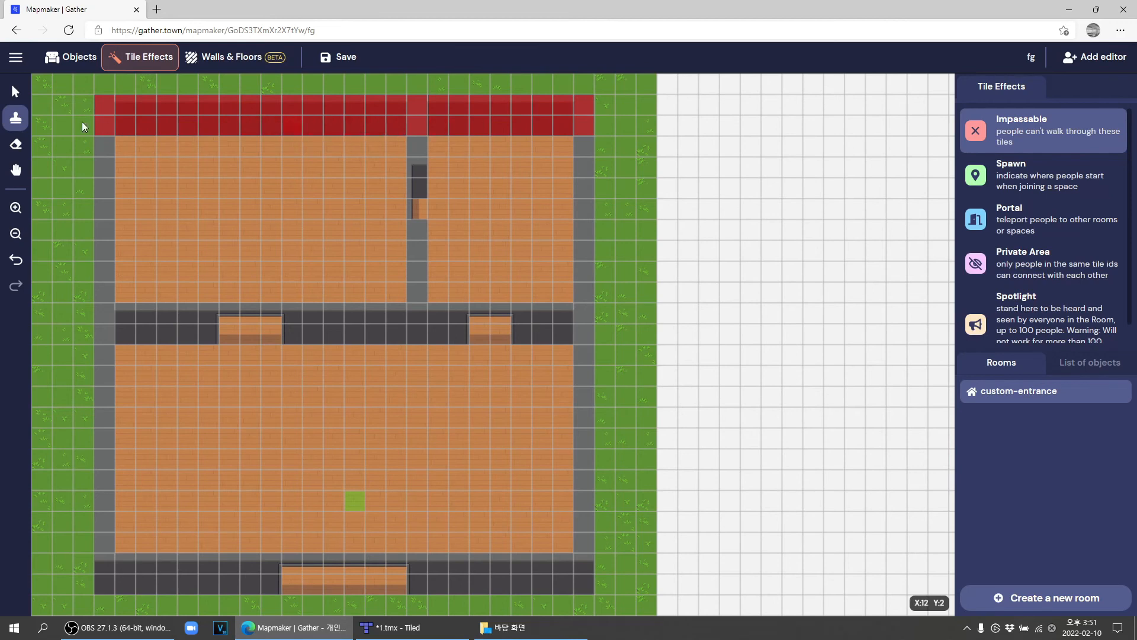
pyautogui.click(7, 153)
pyautogui.moveTo(104, 106)
pyautogui.mouseDown()
pyautogui.moveTo(588, 107)
pyautogui.moveTo(601, 92)
pyautogui.mouseUp()
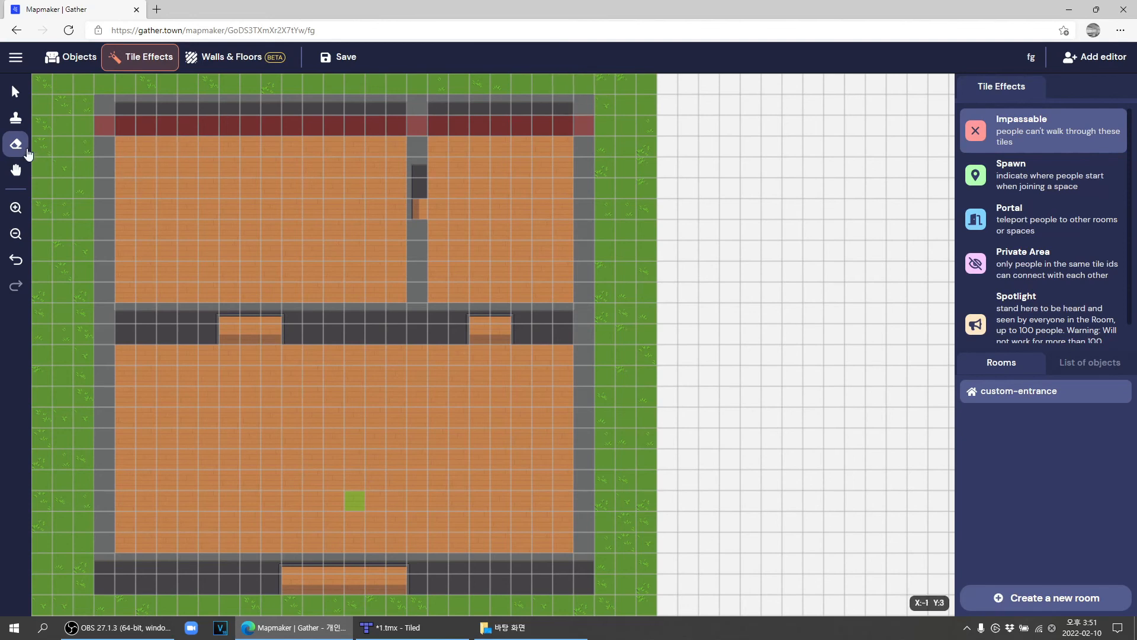
# Step: Mark the upper rooms' outer side walls and the middle wall's lower tile row as Impassable, leaving its two doorways open
pyautogui.click(16, 118)
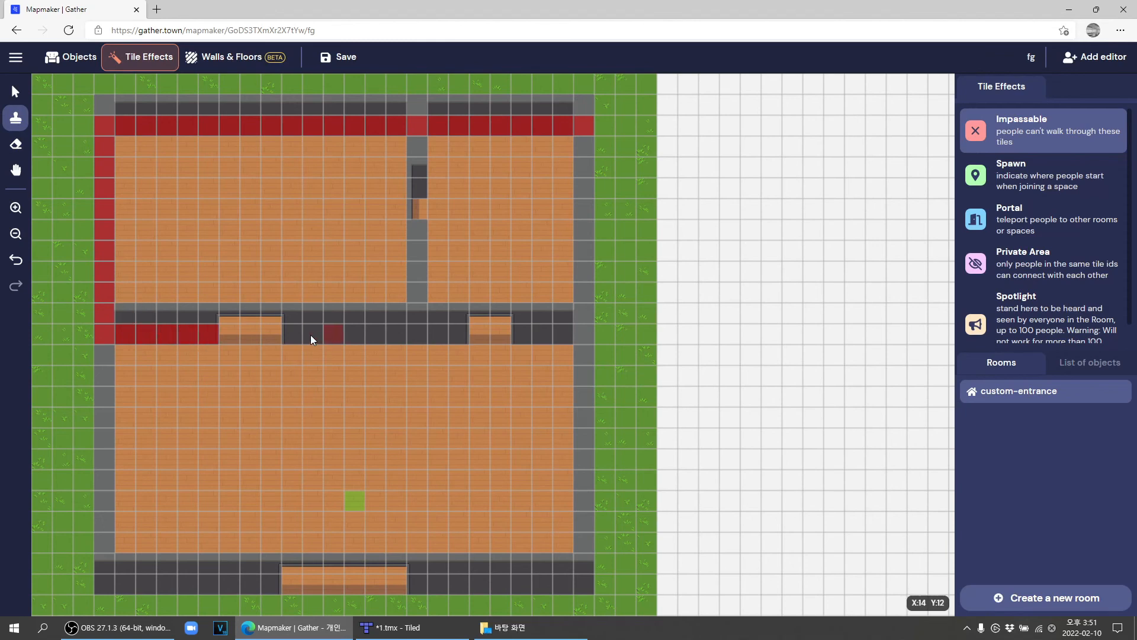
pyautogui.moveTo(292, 335); pyautogui.dragTo(429, 336)
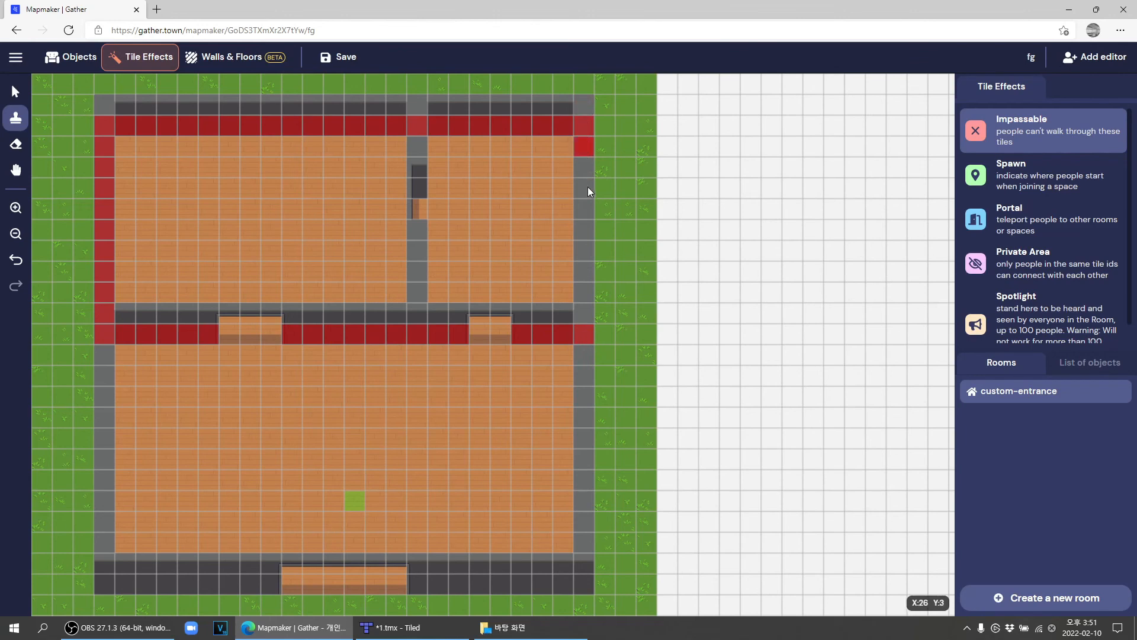
pyautogui.moveTo(585, 301); pyautogui.dragTo(584, 314)
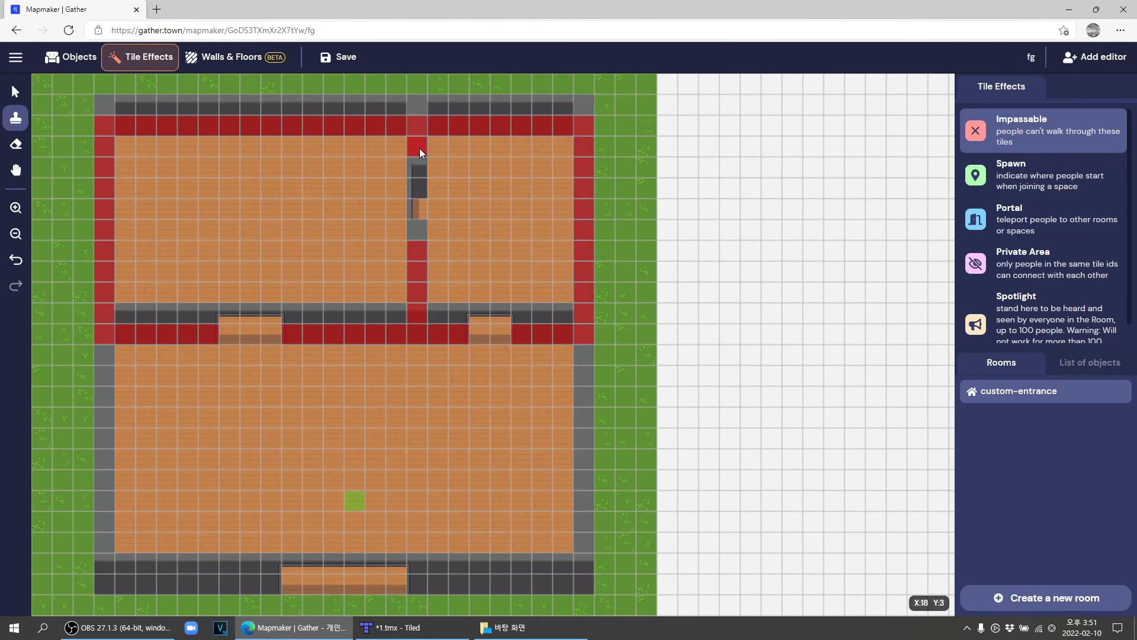
# Step: Mark the vertical wall between the two upper rooms as Impassable, leaving its doorway open
pyautogui.moveTo(419, 166); pyautogui.dragTo(419, 188)
pyautogui.scroll(2, 524, 189)
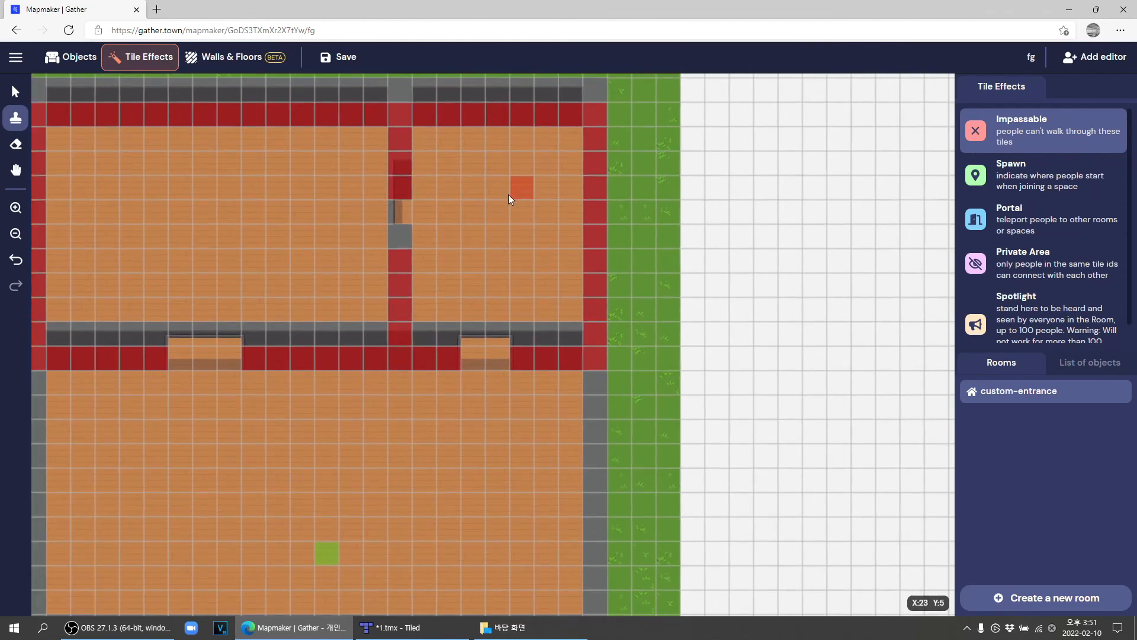
pyautogui.scroll(1, 462, 224)
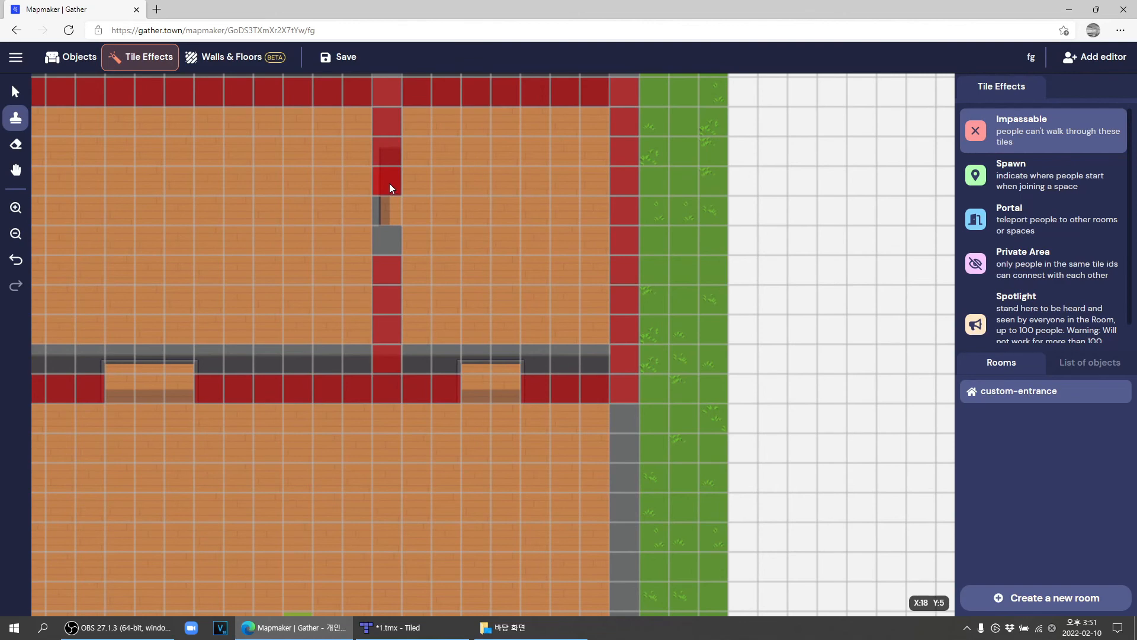
pyautogui.click(389, 239)
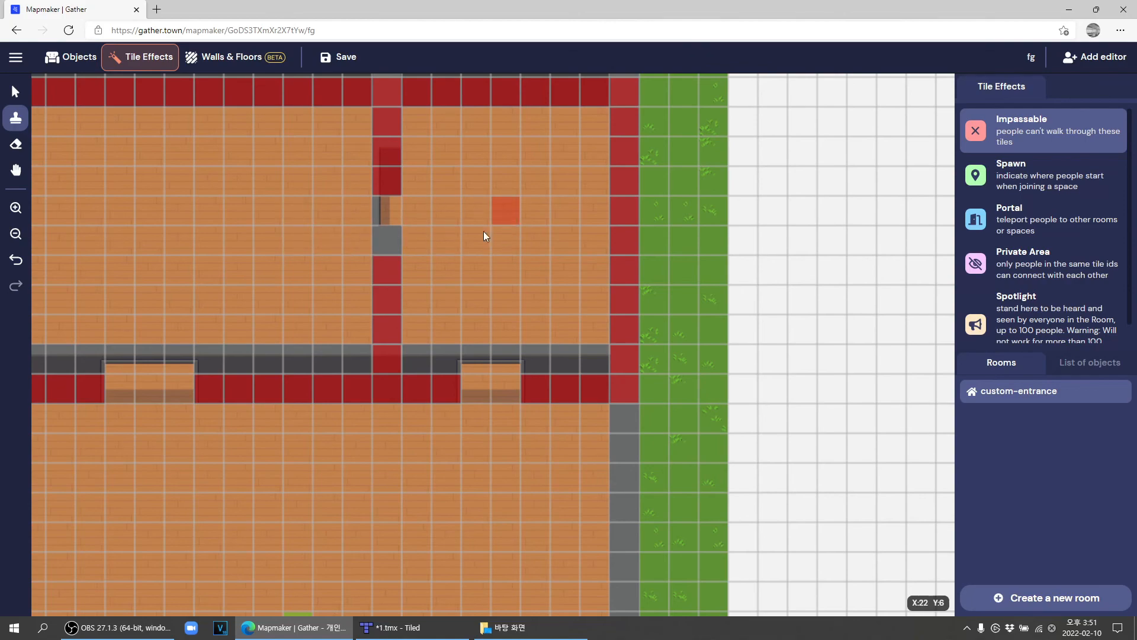
# Step: Mark the lower room's side walls and the entrance wall's lower tile row as Impassable, leaving the entrance open, and save the map
pyautogui.keyDown('ctrl'); pyautogui.scroll(-3, 504, 294); pyautogui.keyUp('ctrl')
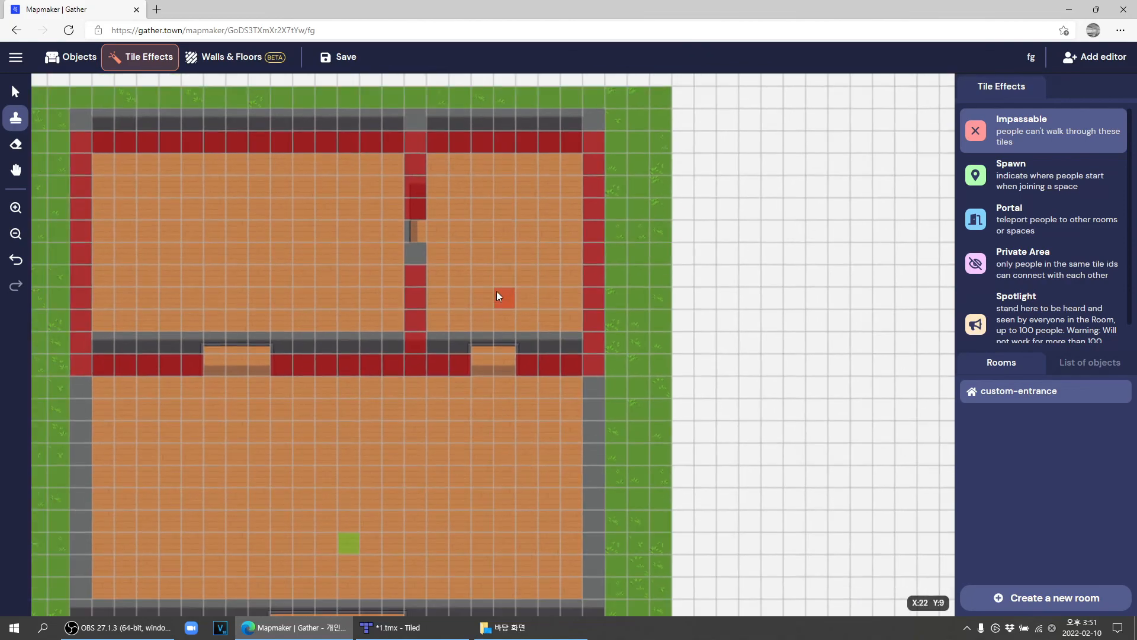
pyautogui.scroll(-2, 497, 290)
pyautogui.scroll(4, 494, 298)
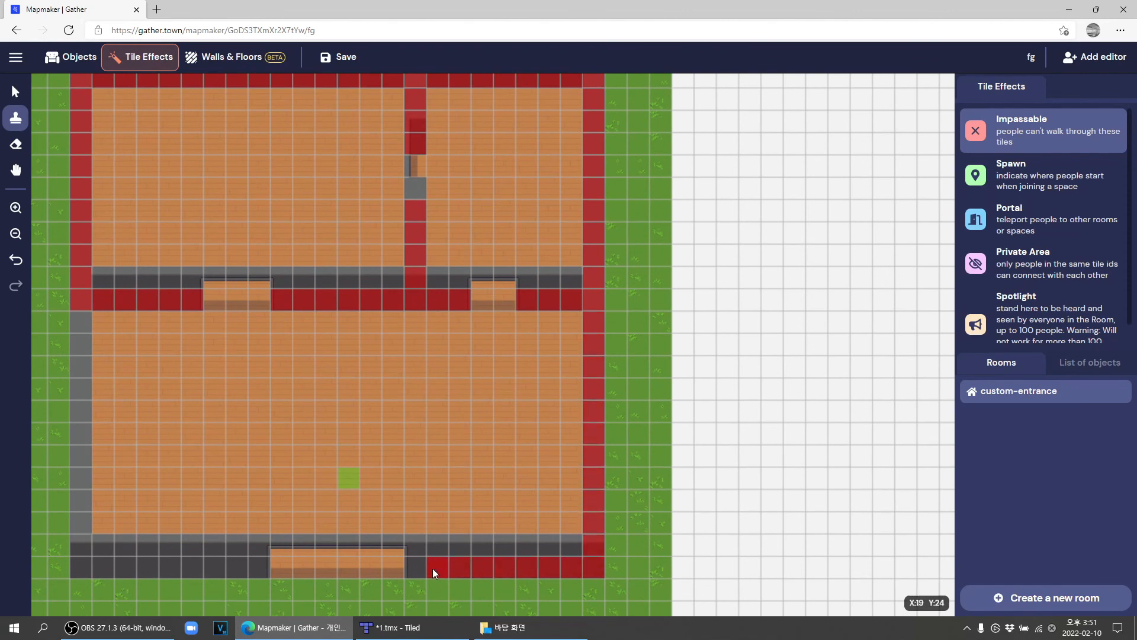
pyautogui.moveTo(249, 567)
pyautogui.mouseDown()
pyautogui.moveTo(261, 568)
pyautogui.moveTo(184, 567)
pyautogui.mouseUp()
pyautogui.moveTo(79, 524); pyautogui.dragTo(74, 413)
pyautogui.moveTo(73, 337); pyautogui.dragTo(73, 307)
pyautogui.click(311, 349)
pyautogui.scroll(-2, 312, 349)
pyautogui.scroll(-1, 328, 353)
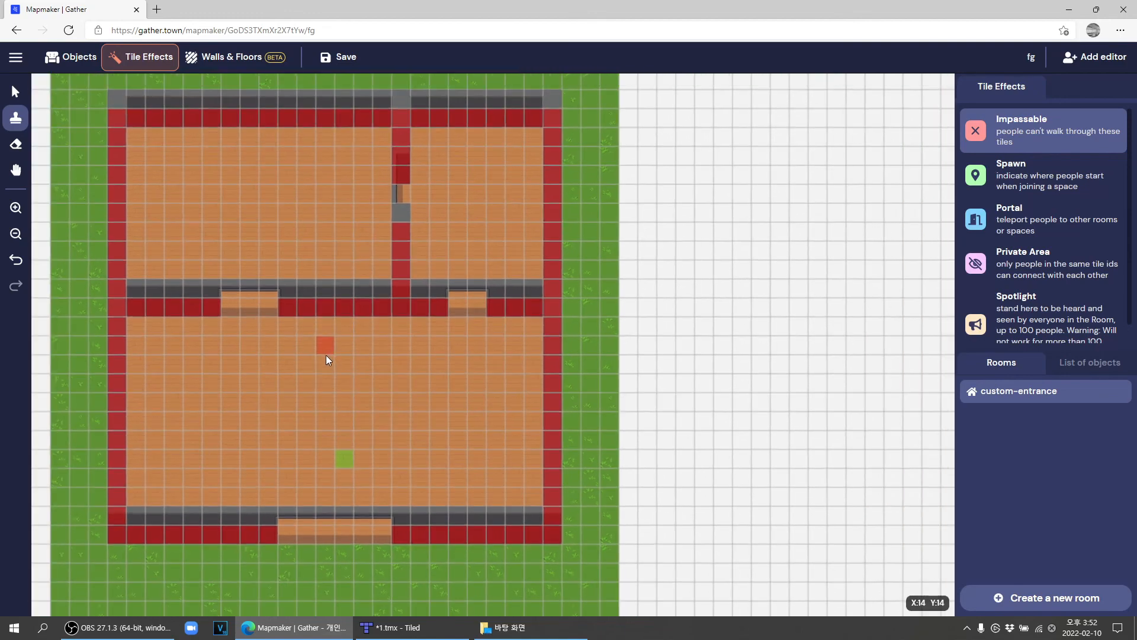
pyautogui.click(342, 62)
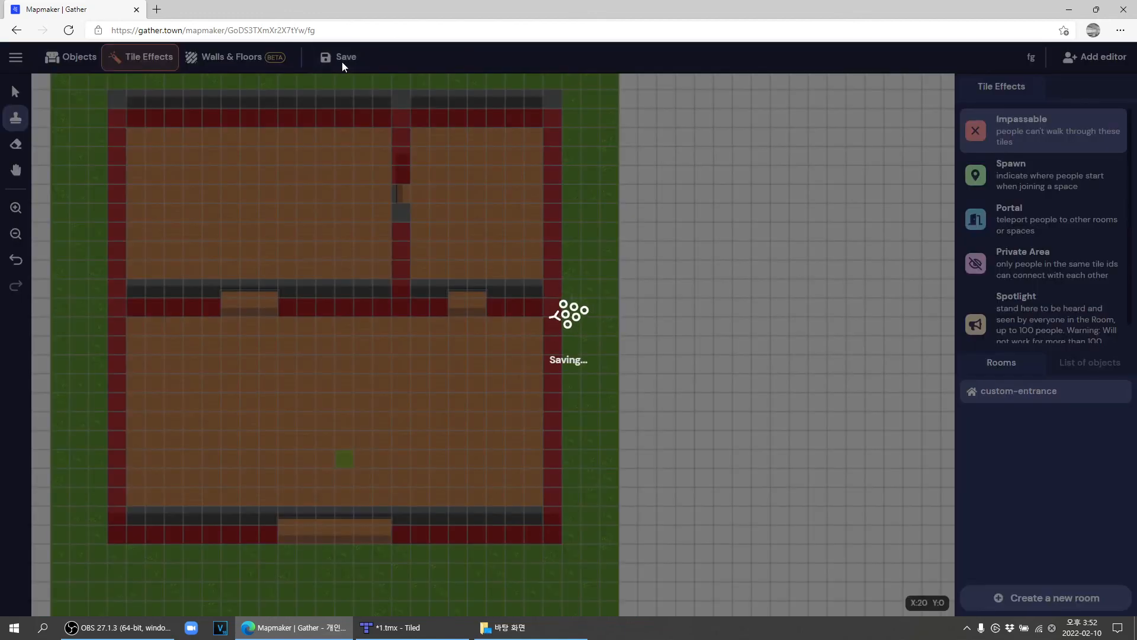
# Step: Go from the Mapmaker to the space and join the gathering
pyautogui.click(18, 60)
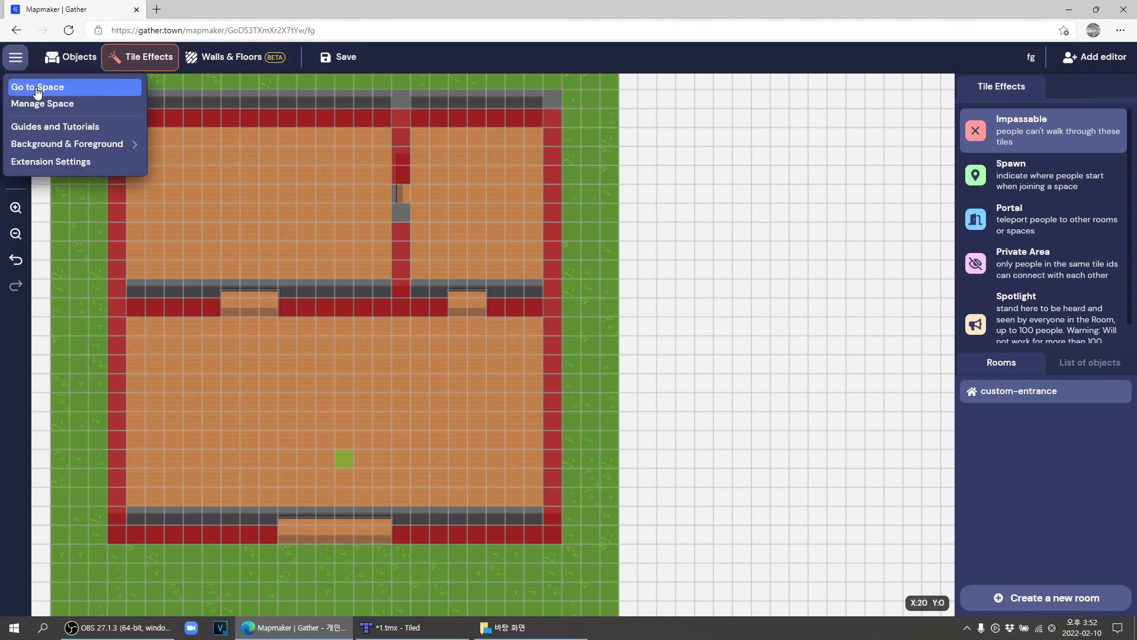
pyautogui.click(16, 59)
pyautogui.click(16, 59)
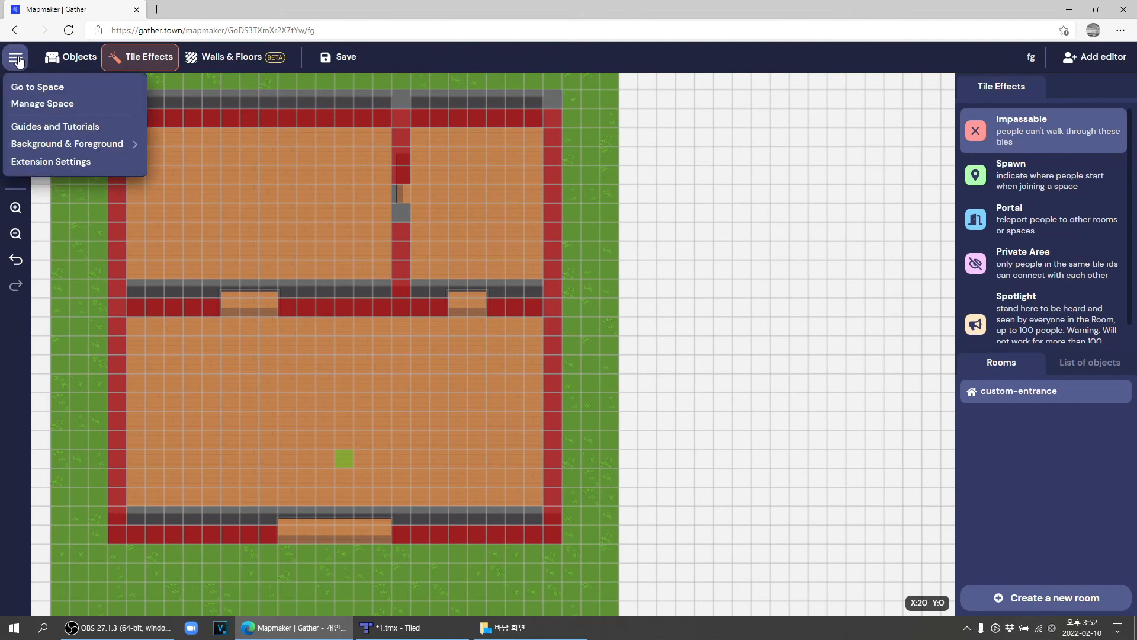
pyautogui.click(22, 89)
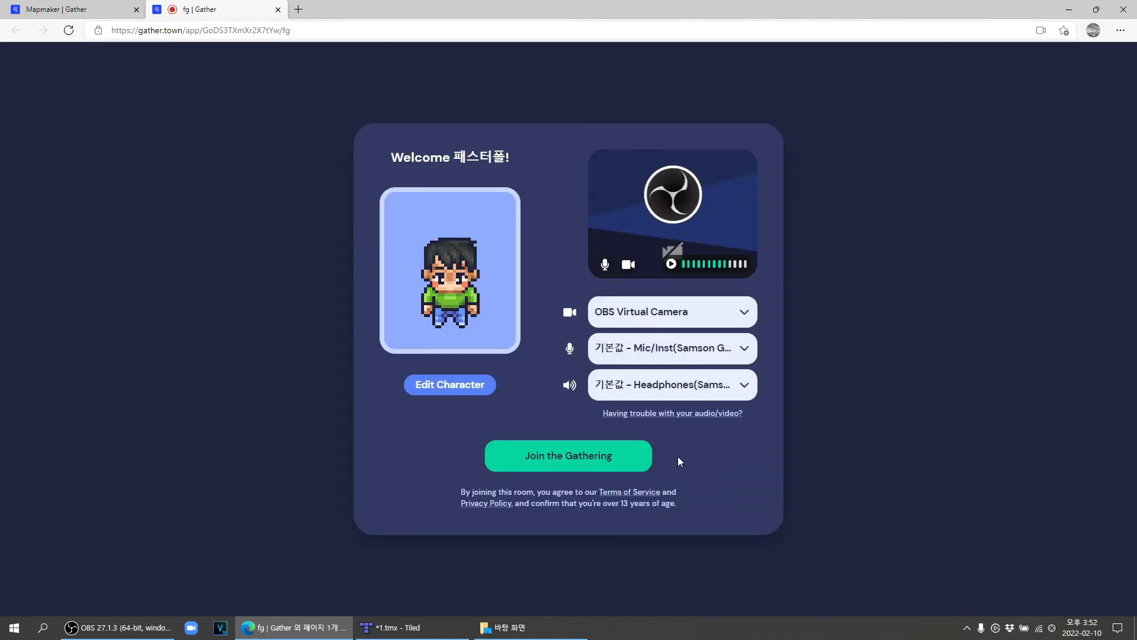
pyautogui.click(607, 454)
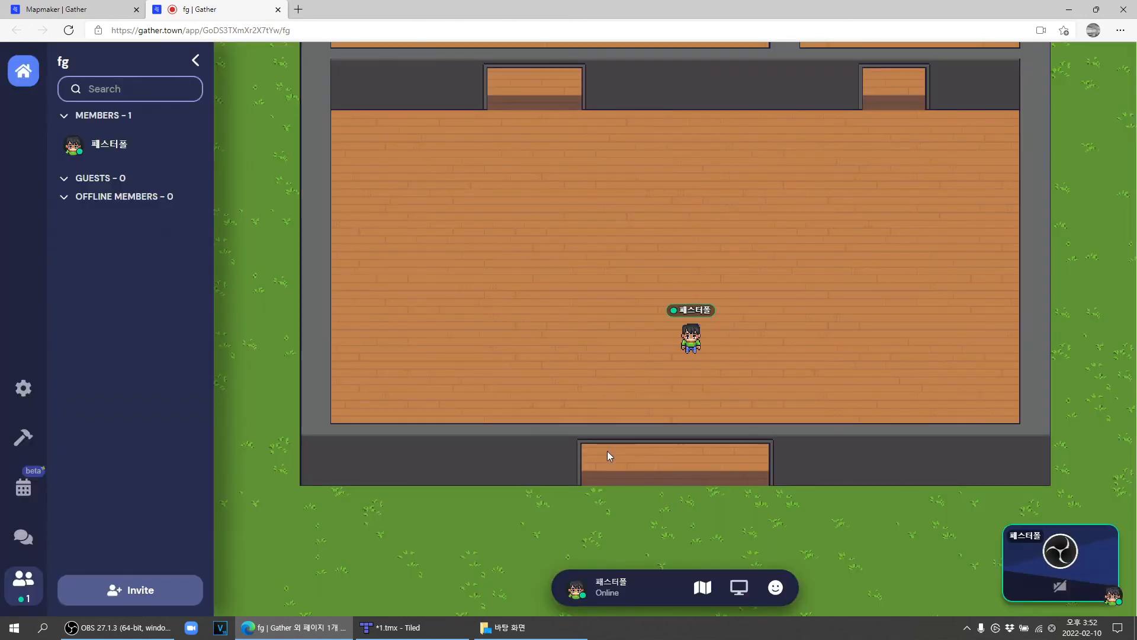
# Step: Hide the participant list and walk the avatar around the lower room to its bottom wall near the entrance
pyautogui.click(196, 60)
pyautogui.press('Left')
pyautogui.press('Left')
pyautogui.press('Left')
pyautogui.press('Left')
pyautogui.press('Left')
pyautogui.press('Left')
pyautogui.press('Left')
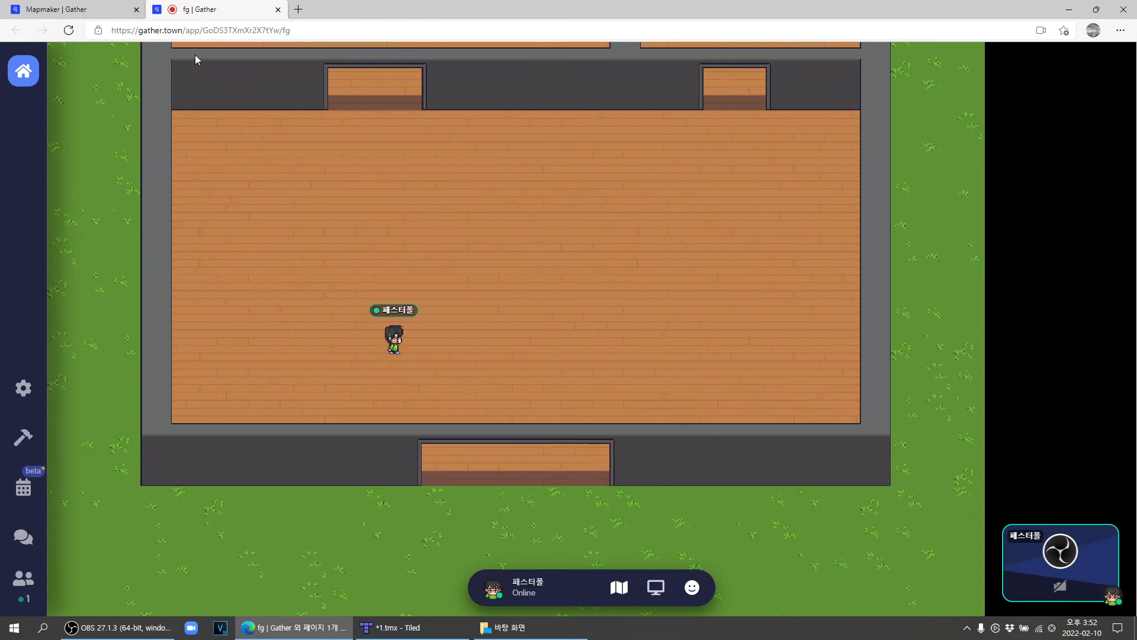
pyautogui.press('Right')
pyautogui.press('Right')
pyautogui.press('Right')
pyautogui.press('Down')
pyautogui.press('Down')
pyautogui.press('Down')
pyautogui.press('Right')
pyautogui.press('Right')
pyautogui.press('Right')
pyautogui.press('Right')
pyautogui.press('Right')
pyautogui.press('Right')
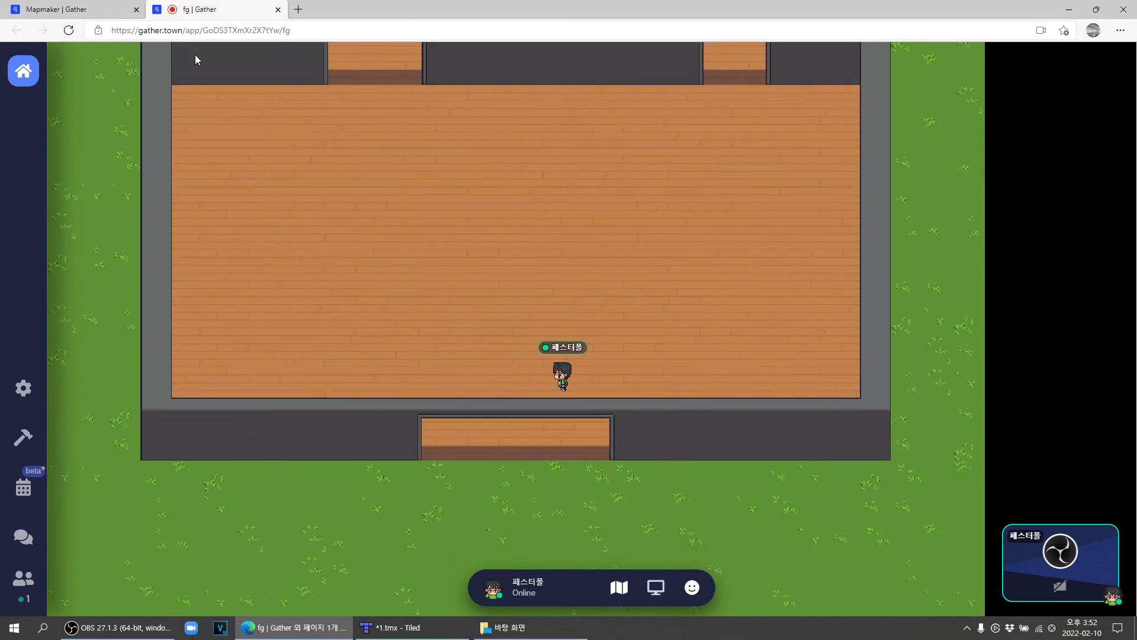
# Step: Walk the avatar down through the entrance and along the building's lower wall to test the impassable tiles
pyautogui.press('Left')
pyautogui.press('Left')
pyautogui.press('Left')
pyautogui.press('Down')
pyautogui.press('Down')
pyautogui.press('Down')
pyautogui.press('Down')
pyautogui.press('Down')
pyautogui.press('Up')
pyautogui.press('Up')
pyautogui.press('Right')
pyautogui.press('Right')
pyautogui.press('Right')
pyautogui.press('Left')
pyautogui.press('Left')
pyautogui.press('Left')
pyautogui.press('Left')
pyautogui.press('Left')
pyautogui.press('Left')
pyautogui.press('Down')
pyautogui.press('Down')
pyautogui.press('Down')
pyautogui.press('Left')
pyautogui.press('Left')
pyautogui.press('Left')
pyautogui.press('Up')
pyautogui.press('Left')
pyautogui.press('Left')
pyautogui.press('Left')
pyautogui.press('Left')
pyautogui.press('Left')
pyautogui.press('Left')
pyautogui.press('Left')
pyautogui.press('Left')
pyautogui.press('Right')
pyautogui.press('Right')
pyautogui.press('Right')
pyautogui.press('Right')
pyautogui.press('Right')
pyautogui.press('Right')
pyautogui.press('Right')
# Step: Walk the avatar back into the lower room and along its bottom wall to the lower-right corner
pyautogui.press('Up')
pyautogui.press('Up')
pyautogui.press('Left')
pyautogui.press('Left')
pyautogui.press('Left')
pyautogui.press('Left')
pyautogui.press('Left')
pyautogui.press('Left')
pyautogui.press('Left')
pyautogui.press('Left')
pyautogui.press('Right')
pyautogui.press('Right')
pyautogui.press('Right')
pyautogui.press('Right')
pyautogui.press('Right')
pyautogui.press('Right')
pyautogui.press('Right')
pyautogui.press('Right')
pyautogui.press('Right')
pyautogui.press('Right')
pyautogui.press('Right')
pyautogui.press('Right')
pyautogui.press('Right')
pyautogui.press('Right')
pyautogui.press('Right')
pyautogui.press('Right')
pyautogui.press('Right')
pyautogui.press('Right')
pyautogui.press('Right')
pyautogui.press('Right')
pyautogui.press('Right')
pyautogui.press('Right')
pyautogui.press('Right')
pyautogui.press('Up')
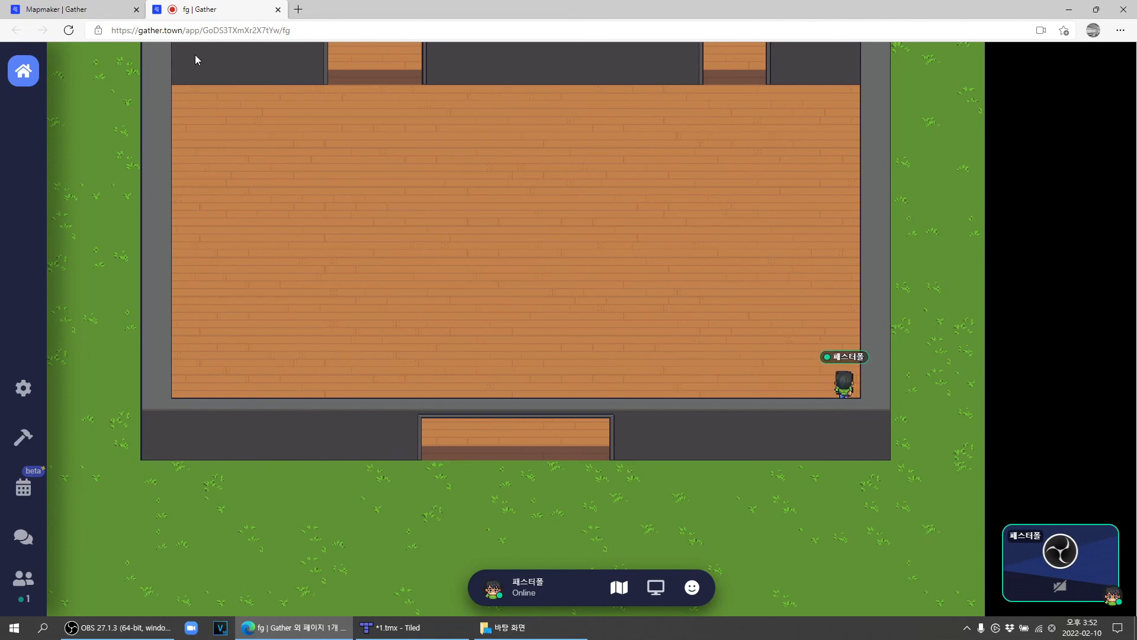
# Step: Walk the avatar up the lower room's right side to the right doorway in the middle wall
pyautogui.press('Up')
pyautogui.press('Up')
pyautogui.press('Up')
pyautogui.press('Up')
pyautogui.press('Up')
pyautogui.press('Up')
pyautogui.press('Up')
pyautogui.press('Up')
pyautogui.press('Up')
pyautogui.press('Up')
pyautogui.press('Left')
pyautogui.press('Left')
pyautogui.press('Left')
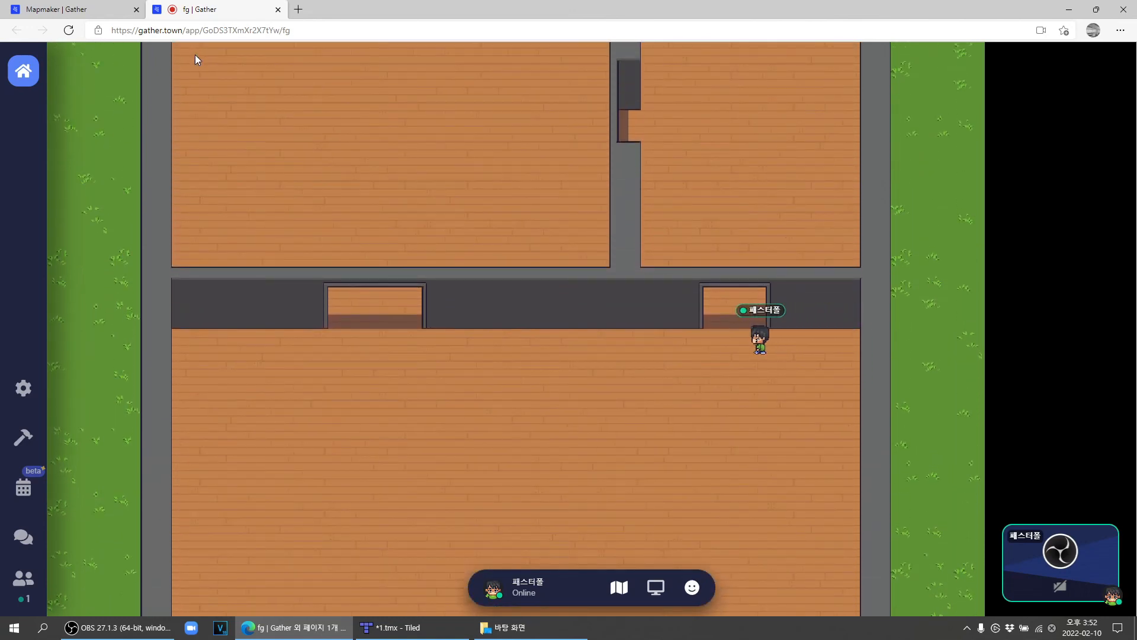
# Step: Walk the avatar through the right doorway into the upper-right room and behind its bottom wall to check the foreground overlap
pyautogui.press('Up')
pyautogui.press('Up')
pyautogui.press('Up')
pyautogui.press('Up')
pyautogui.press('Up')
pyautogui.press('Left')
pyautogui.press('Left')
pyautogui.press('Left')
pyautogui.press('Left')
pyautogui.press('Left')
pyautogui.press('Down')
pyautogui.press('Down')
pyautogui.press('Right')
pyautogui.press('Right')
pyautogui.press('Right')
pyautogui.press('Right')
pyautogui.press('Right')
pyautogui.press('Right')
pyautogui.press('Right')
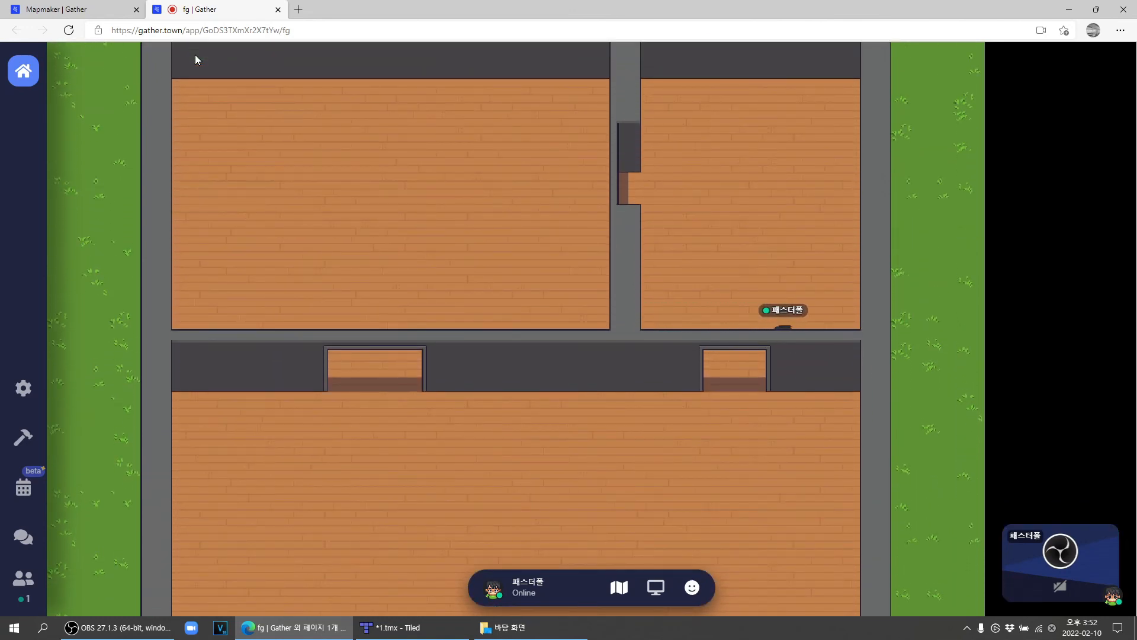
# Step: Walk the avatar up the upper-right room and left to the side doorway in the wall between the upper rooms
pyautogui.press('Right')
pyautogui.press('Right')
pyautogui.press('Up')
pyautogui.press('Up')
pyautogui.press('Up')
pyautogui.press('Up')
pyautogui.press('Left')
pyautogui.press('Left')
pyautogui.press('Left')
pyautogui.press('Left')
pyautogui.press('Left')
pyautogui.press('Left')
pyautogui.press('Left')
pyautogui.press('Left')
pyautogui.press('Left')
pyautogui.press('Left')
pyautogui.press('Left')
# Step: Walk the avatar back and forth through the side doorway, ending in the upper-left room, to test the passage
pyautogui.press('Up')
pyautogui.press('Right')
pyautogui.press('Right')
pyautogui.press('Right')
pyautogui.press('Right')
pyautogui.press('Right')
pyautogui.press('Right')
pyautogui.press('Down')
pyautogui.press('Left')
pyautogui.press('Left')
pyautogui.press('Left')
pyautogui.press('Left')
pyautogui.press('Left')
pyautogui.press('Left')
pyautogui.press('Left')
pyautogui.press('Left')
pyautogui.press('Left')
pyautogui.press('Left')
pyautogui.press('Left')
# Step: Walk the avatar up through the upper-left room and back down to its bottom wall to test the room's boundaries
pyautogui.press('Up')
pyautogui.press('Up')
pyautogui.press('Up')
pyautogui.press('Up')
pyautogui.press('Up')
pyautogui.press('Up')
pyautogui.press('Up')
pyautogui.press('Down')
pyautogui.press('Down')
pyautogui.press('Down')
pyautogui.press('Down')
pyautogui.press('Down')
pyautogui.press('Down')
pyautogui.press('Down')
pyautogui.press('Down')
pyautogui.press('Down')
pyautogui.press('Down')
pyautogui.press('Down')
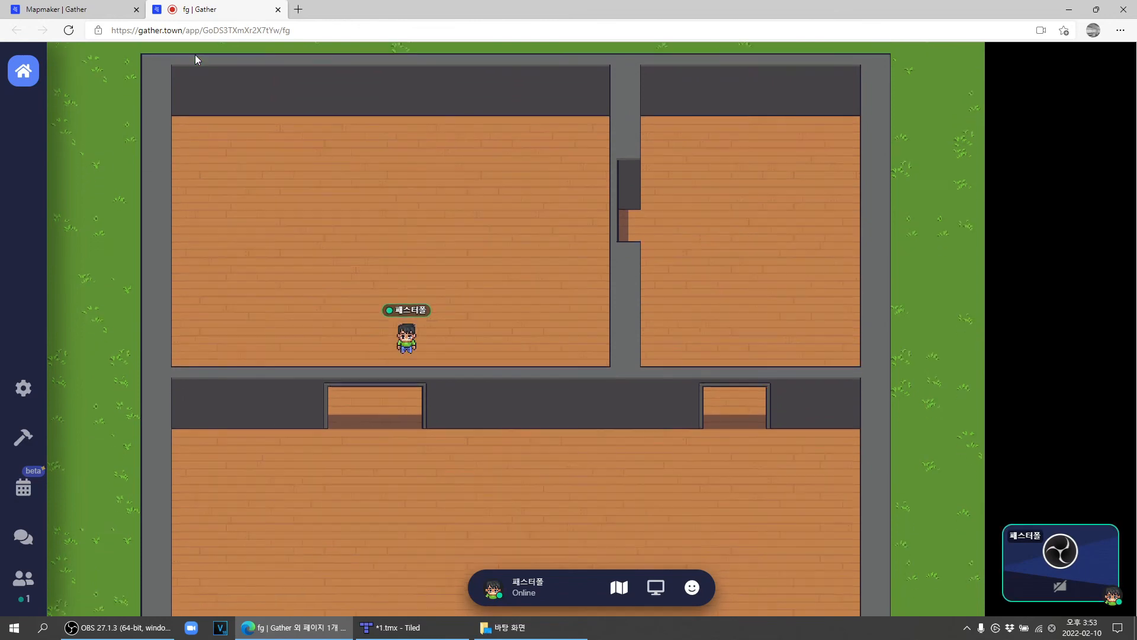
# Step: Walk the avatar from the upper-left room down through the left doorway into the large lower room
pyautogui.press('Left')
pyautogui.press('Left')
pyautogui.press('Down')
pyautogui.press('Down')
pyautogui.press('Down')
pyautogui.press('Left')
pyautogui.press('Down')
pyautogui.press('Down')
pyautogui.press('Down')
pyautogui.press('Down')
pyautogui.press('Down')
pyautogui.press('Down')
pyautogui.press('Down')
pyautogui.press('Down')
pyautogui.press('Down')
pyautogui.press('Down')
pyautogui.press('Down')
pyautogui.press('Down')
pyautogui.press('Down')
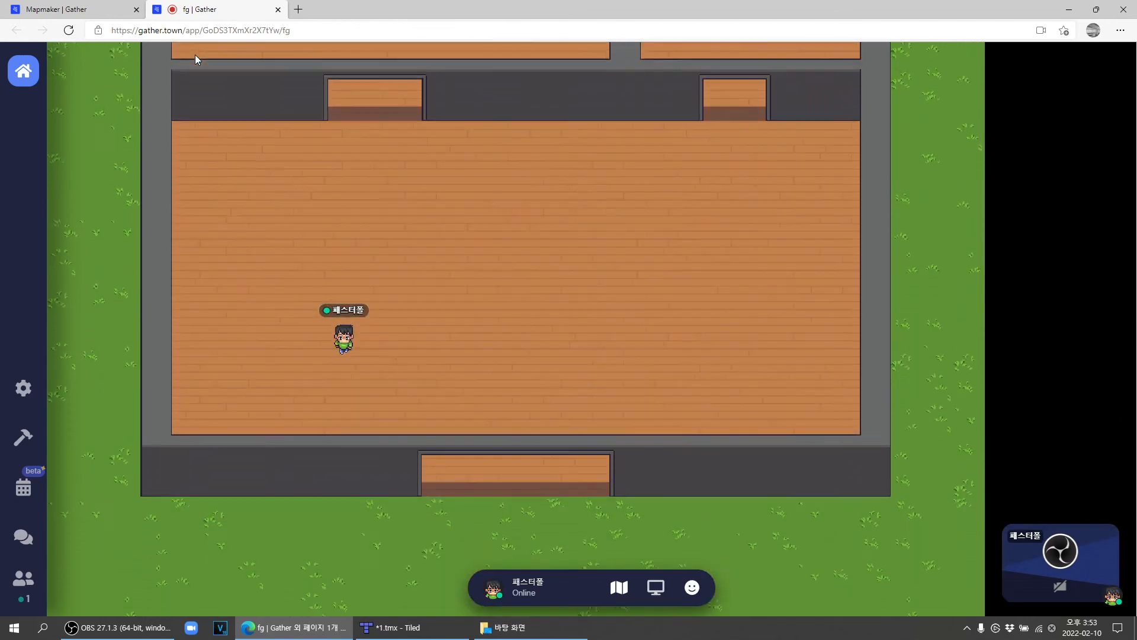
# Step: Walk the avatar down and right through the large lower room and out of the building's bottom entrance
pyautogui.press('Down')
pyautogui.press('Down')
pyautogui.press('Down')
pyautogui.press('Right')
pyautogui.press('Right')
pyautogui.press('Right')
pyautogui.press('Right')
pyautogui.press('Right')
pyautogui.press('Down')
pyautogui.press('Down')
pyautogui.press('Down')
pyautogui.press('Down')
# Step: Walk the avatar left across the grass below the building, past its lower-left corner
pyautogui.press('Left')
pyautogui.press('Left')
pyautogui.press('Left')
pyautogui.press('Left')
pyautogui.press('Left')
pyautogui.press('Left')
pyautogui.press('Left')
pyautogui.press('Left')
pyautogui.press('Left')
pyautogui.press('Left')
pyautogui.press('Left')
pyautogui.press('Left')
pyautogui.press('Left')
pyautogui.press('Left')
# Step: Walk the avatar up the grass along the outside of the building's left wall to above the upper rooms
pyautogui.press('Up')
pyautogui.press('Up')
pyautogui.press('Up')
pyautogui.press('Up')
pyautogui.press('Up')
pyautogui.press('Up')
pyautogui.press('Up')
pyautogui.press('Up')
pyautogui.press('Up')
pyautogui.press('Up')
pyautogui.press('Up')
pyautogui.press('Up')
pyautogui.press('Up')
pyautogui.press('Up')
pyautogui.press('Up')
pyautogui.press('Up')
pyautogui.press('Up')
pyautogui.press('Up')
pyautogui.press('Up')
pyautogui.press('Up')
pyautogui.press('Up')
pyautogui.press('Up')
pyautogui.press('Up')
pyautogui.press('Up')
pyautogui.press('Up')
pyautogui.press('Up')
pyautogui.press('Up')
pyautogui.press('Up')
pyautogui.press('Up')
# Step: Walk the avatar right across the grass above the building, past its upper-right corner
pyautogui.press('Right')
pyautogui.press('Right')
pyautogui.press('Right')
pyautogui.press('Right')
pyautogui.press('Right')
pyautogui.press('Right')
pyautogui.press('Right')
pyautogui.press('Right')
pyautogui.press('Right')
pyautogui.press('Right')
pyautogui.press('Right')
pyautogui.press('Right')
pyautogui.press('Right')
pyautogui.press('Right')
pyautogui.press('Right')
pyautogui.press('Right')
pyautogui.press('Right')
pyautogui.press('Right')
pyautogui.press('Right')
pyautogui.press('Right')
pyautogui.press('Right')
pyautogui.press('Right')
pyautogui.press('Right')
pyautogui.press('Right')
pyautogui.press('Right')
pyautogui.press('Right')
pyautogui.press('Right')
pyautogui.press('Right')
pyautogui.press('Right')
pyautogui.press('Right')
pyautogui.press('Right')
pyautogui.press('Right')
pyautogui.press('Right')
# Step: Walk the avatar down the grass along the outside of the building's right wall to below the lower-right corner
pyautogui.press('Down')
pyautogui.press('Down')
pyautogui.press('Down')
pyautogui.press('Down')
pyautogui.press('Down')
pyautogui.press('Down')
pyautogui.press('Down')
pyautogui.press('Down')
pyautogui.press('Down')
pyautogui.press('Down')
pyautogui.press('Down')
pyautogui.press('Down')
pyautogui.press('Down')
pyautogui.press('Down')
pyautogui.press('Down')
pyautogui.press('Down')
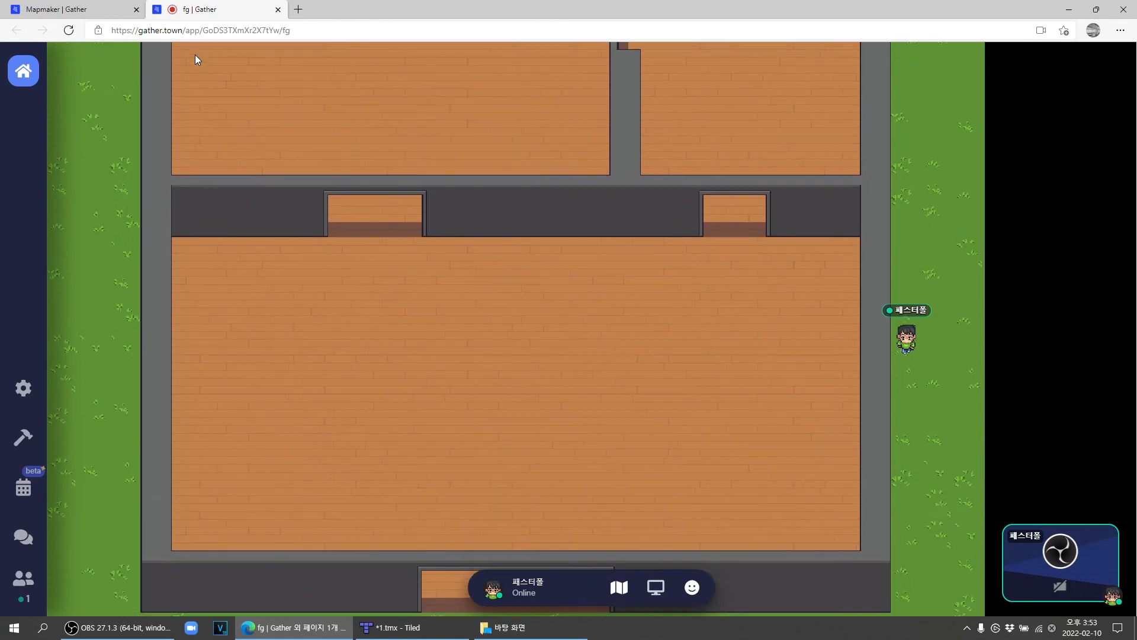
pyautogui.press('Down')
pyautogui.press('Down')
pyautogui.press('Down')
pyautogui.press('Down')
pyautogui.press('Down')
pyautogui.press('Down')
pyautogui.press('Down')
pyautogui.press('Down')
pyautogui.press('Down')
pyautogui.press('Down')
# Step: Walk the avatar left across the grass below the building to the bottom entrance
pyautogui.press('Left')
pyautogui.press('Left')
pyautogui.press('Left')
pyautogui.press('Left')
pyautogui.press('Left')
pyautogui.press('Left')
pyautogui.press('Left')
pyautogui.press('Left')
pyautogui.press('Left')
pyautogui.press('Left')
pyautogui.press('Left')
pyautogui.press('Left')
pyautogui.press('Left')
pyautogui.press('Left')
pyautogui.press('Left')
pyautogui.press('Left')
pyautogui.press('Left')
# Step: Walk the avatar up through the bottom entrance into the large lower room and move it around near the middle
pyautogui.press('Up')
pyautogui.press('Up')
pyautogui.press('Up')
pyautogui.press('Up')
pyautogui.press('Up')
pyautogui.press('Up')
pyautogui.press('Up')
pyautogui.press('Up')
pyautogui.press('Up')
pyautogui.press('Up')
pyautogui.press('Up')
pyautogui.press('Up')
pyautogui.press('Up')
pyautogui.press('Up')
pyautogui.press('Left')
pyautogui.press('Down')
pyautogui.press('Down')
pyautogui.press('Right')
pyautogui.press('Up')
pyautogui.press('Left')
pyautogui.press('Down')
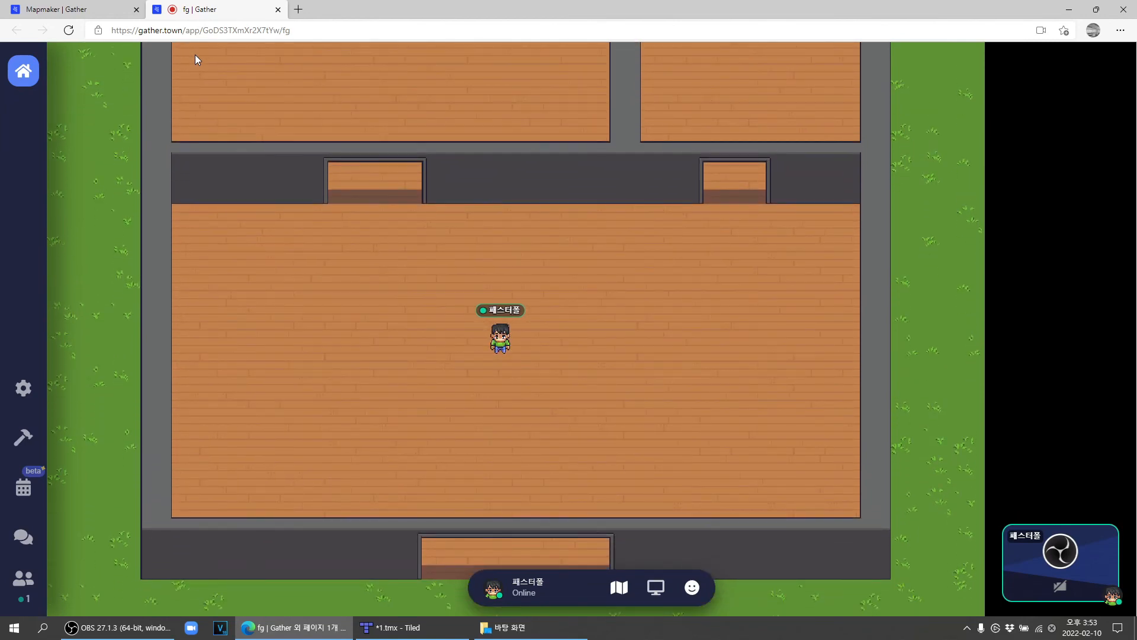